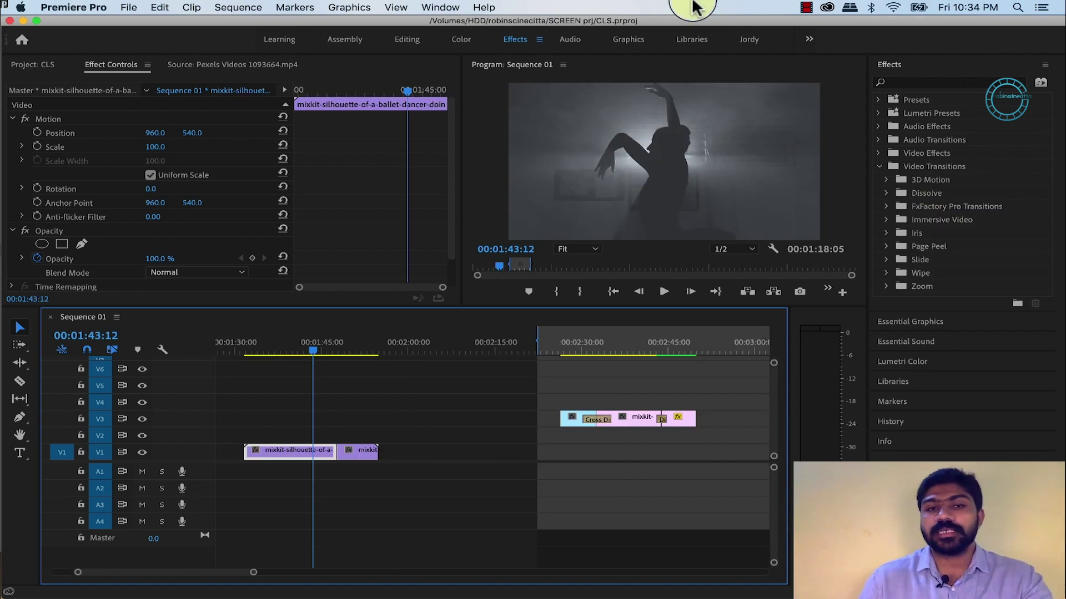
Glance at the Window menu, then collapse Video Transitions in the Effects panel
left_click(440, 6)
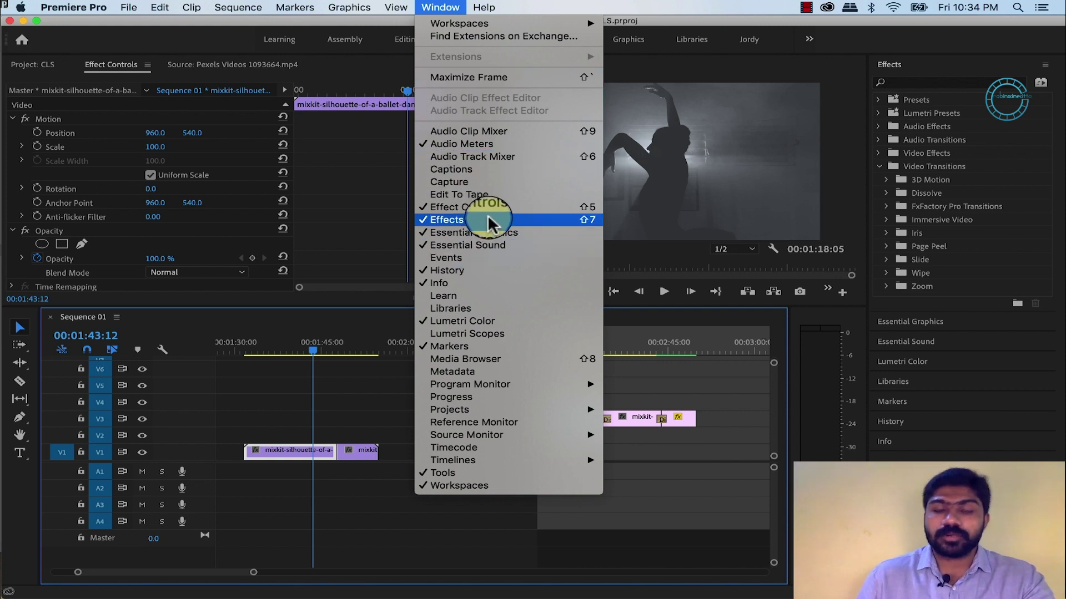
left_click(444, 6)
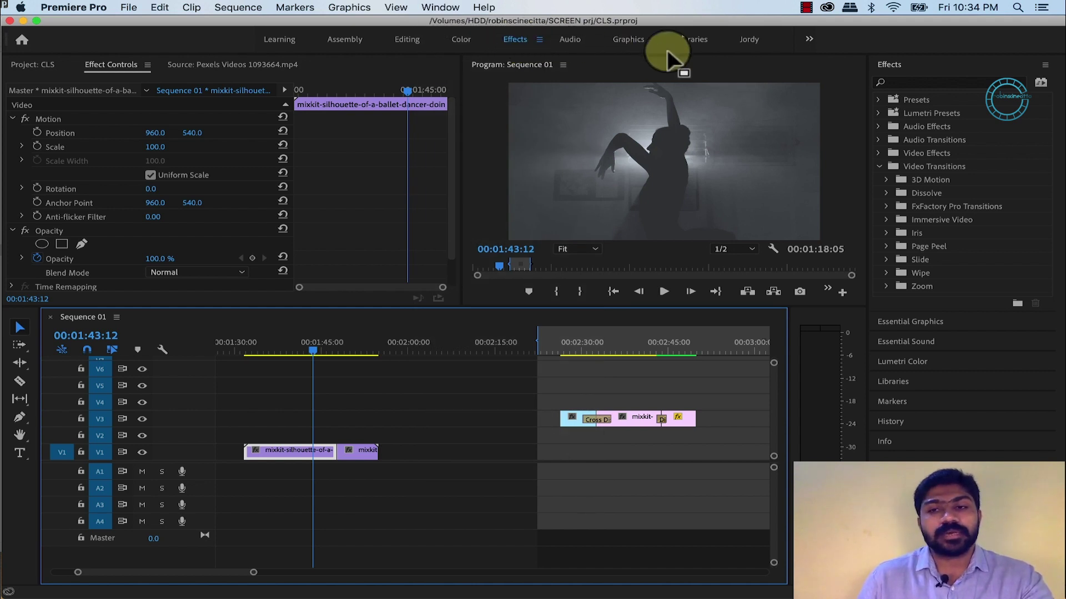
left_click(880, 167)
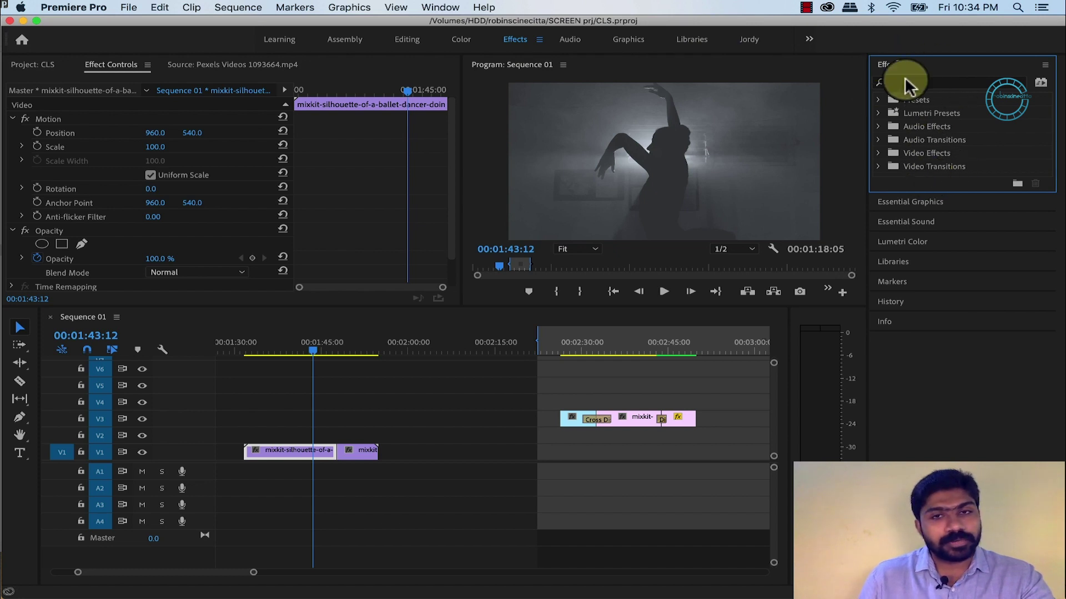
Expand Video Transitions and its Dissolve folder to list Cross Dissolve, Dip to Black and others
left_click(878, 167)
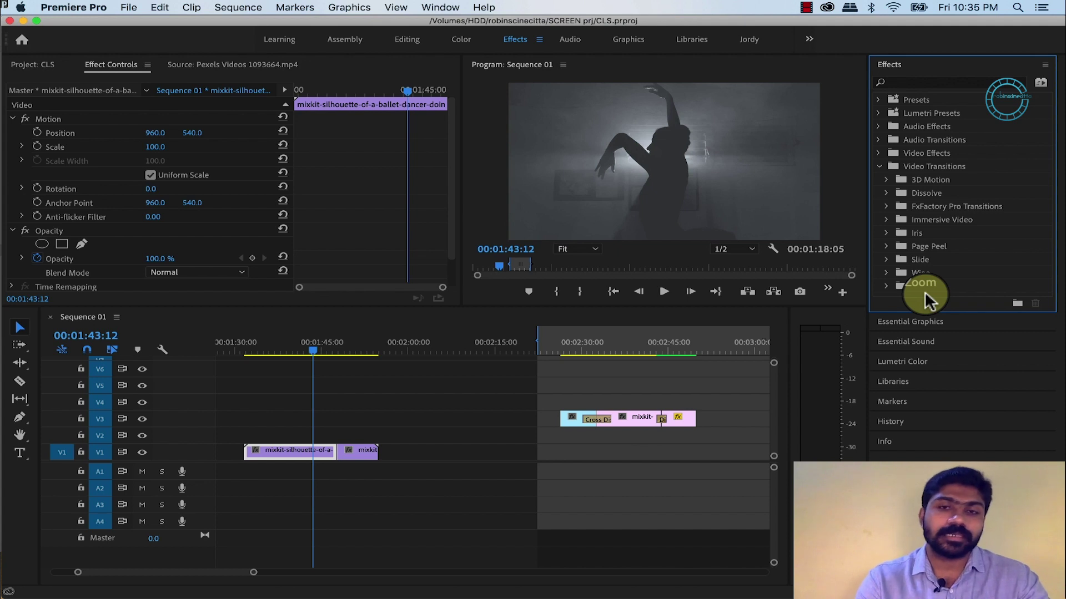
left_click(886, 192)
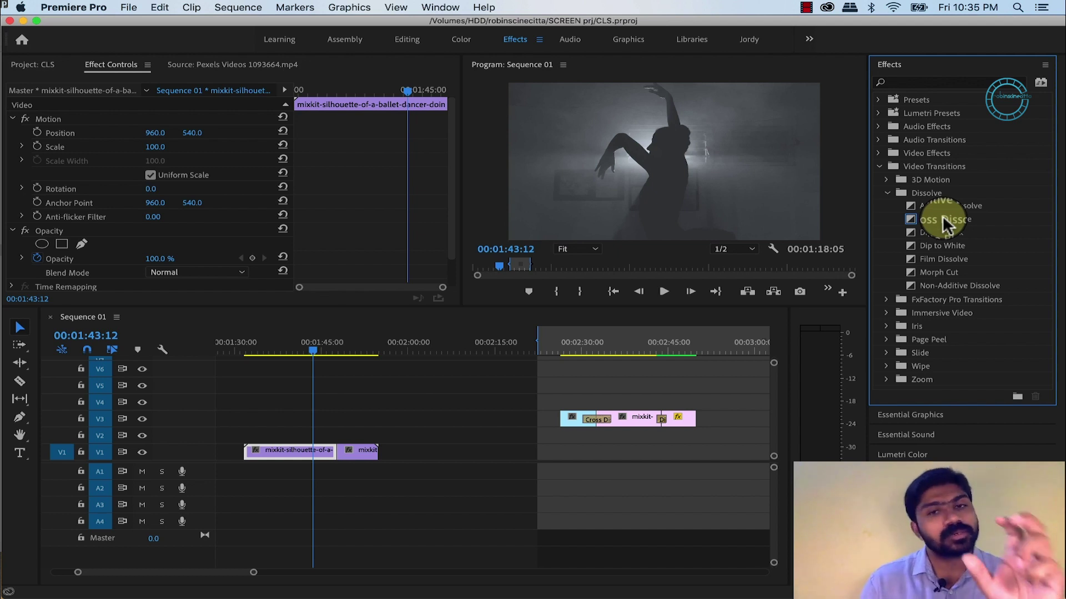
Drop Cross Dissolve on the V1 cut between the dancer and couple clips and preview it
mouse_move(916, 219)
left_mouse_down()
mouse_move(469, 327)
mouse_move(334, 454)
left_mouse_up()
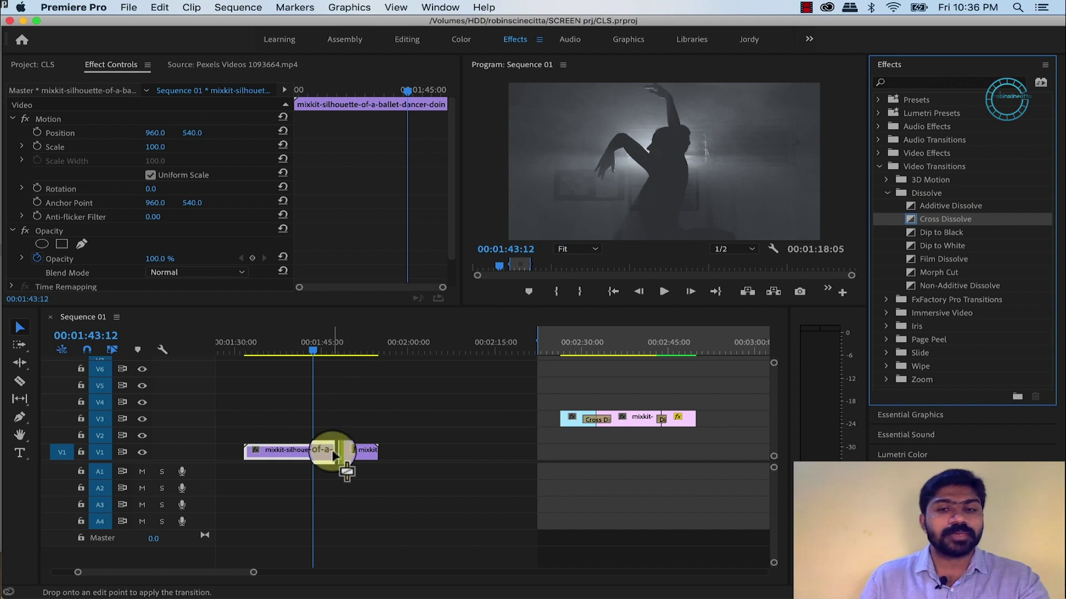
left_click_drag(311, 347, 328, 347)
key("space")
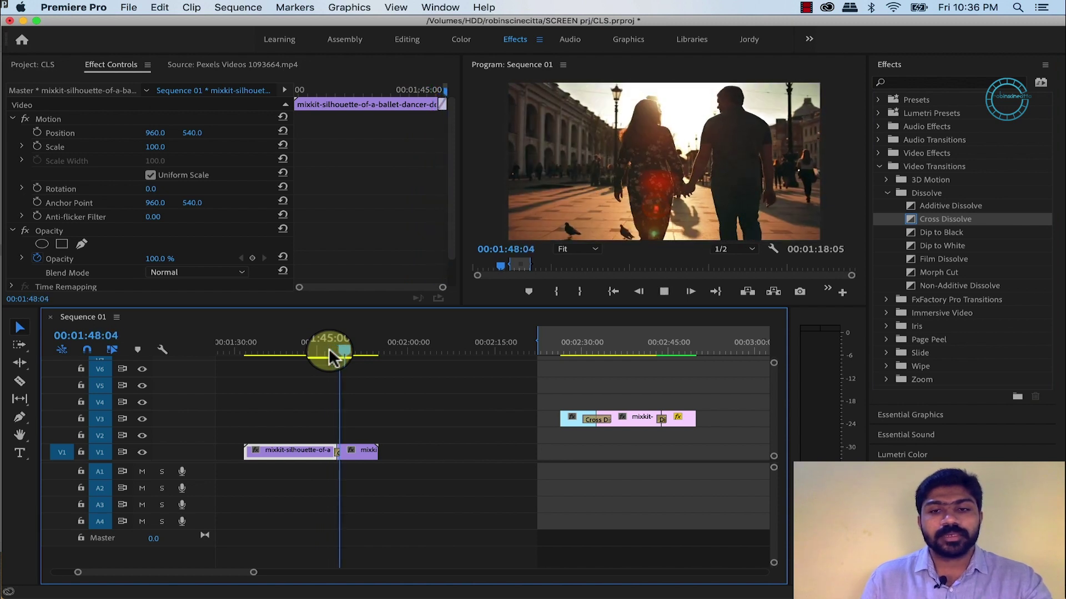
key("space")
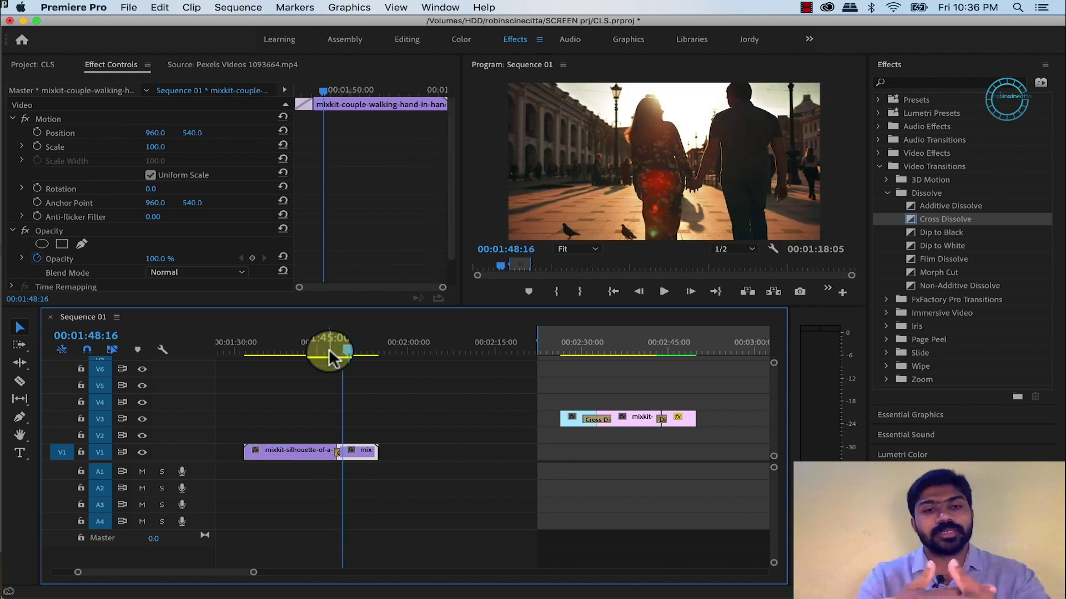
left_click(331, 350)
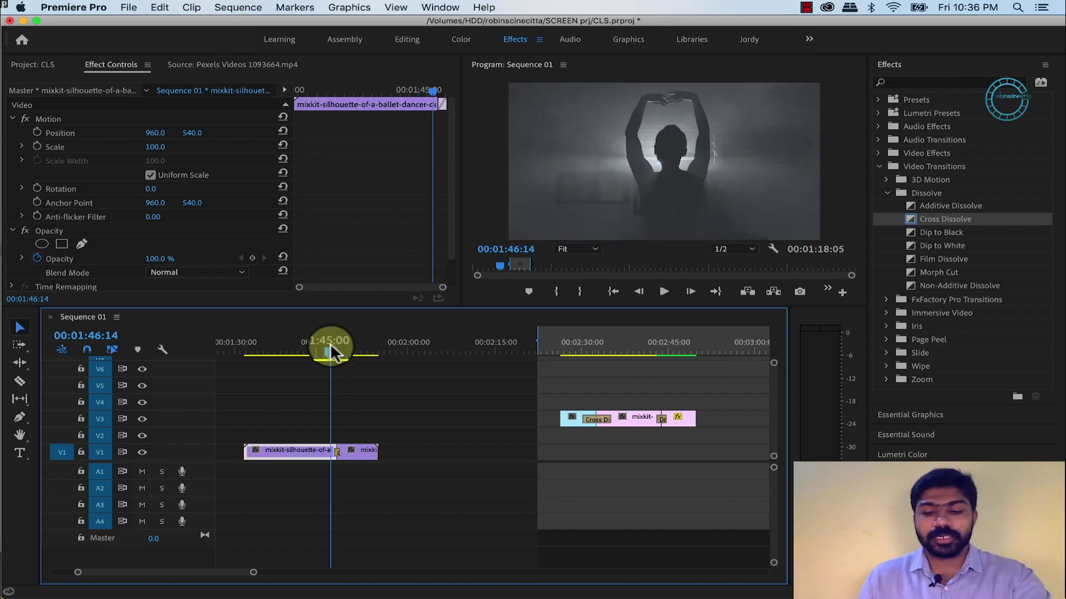
key("=")
key("=")
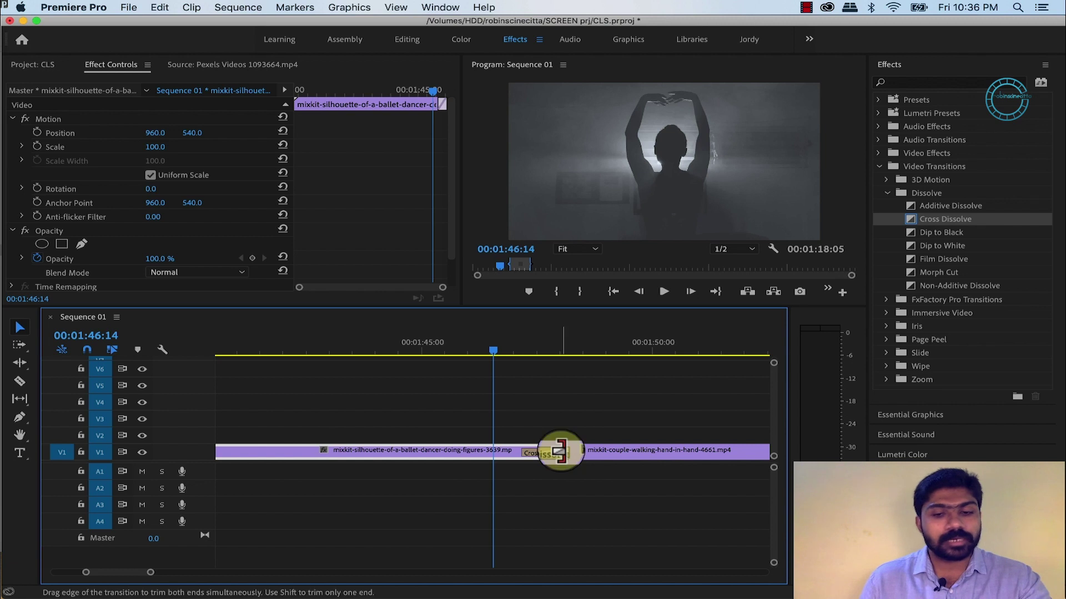
Stretch the Cross Dissolve to 00:00:03:22, preview the longer blend, and select it
left_click_drag(562, 452, 673, 451)
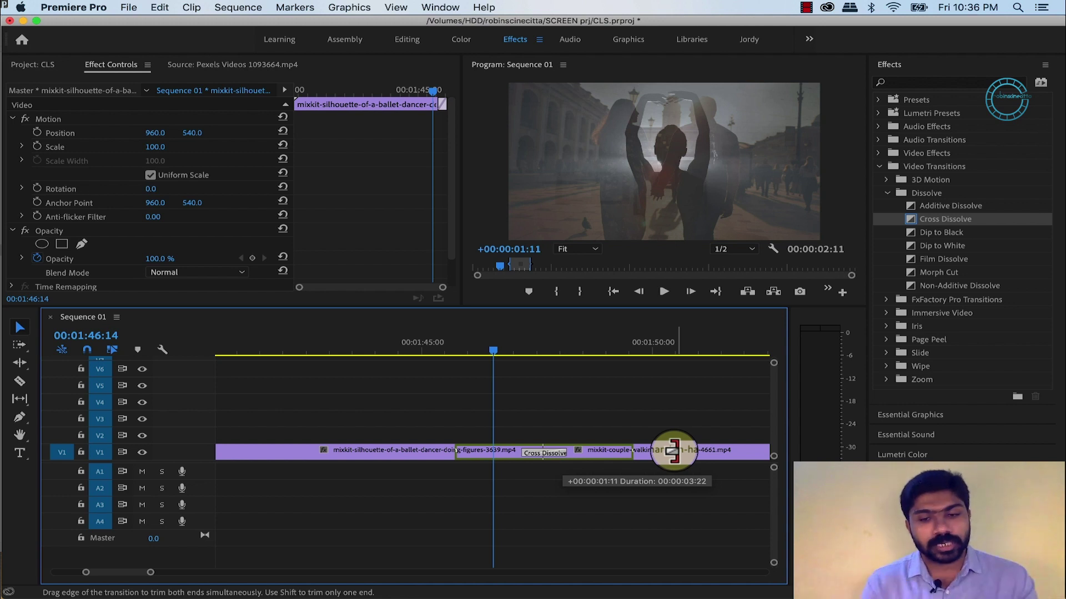
left_click_drag(674, 451, 673, 449)
left_click(423, 333)
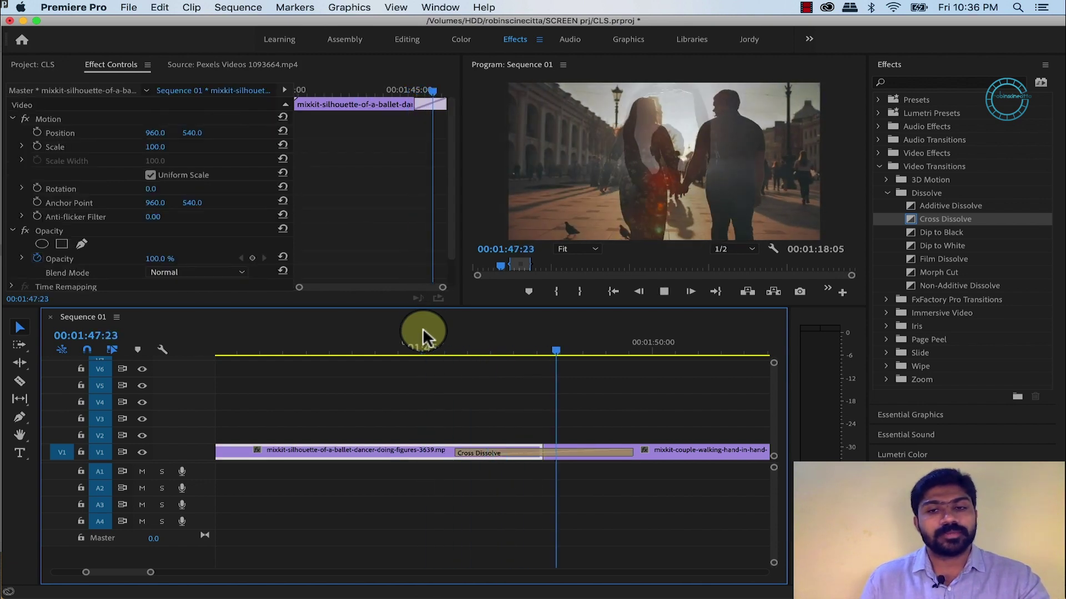
key("space")
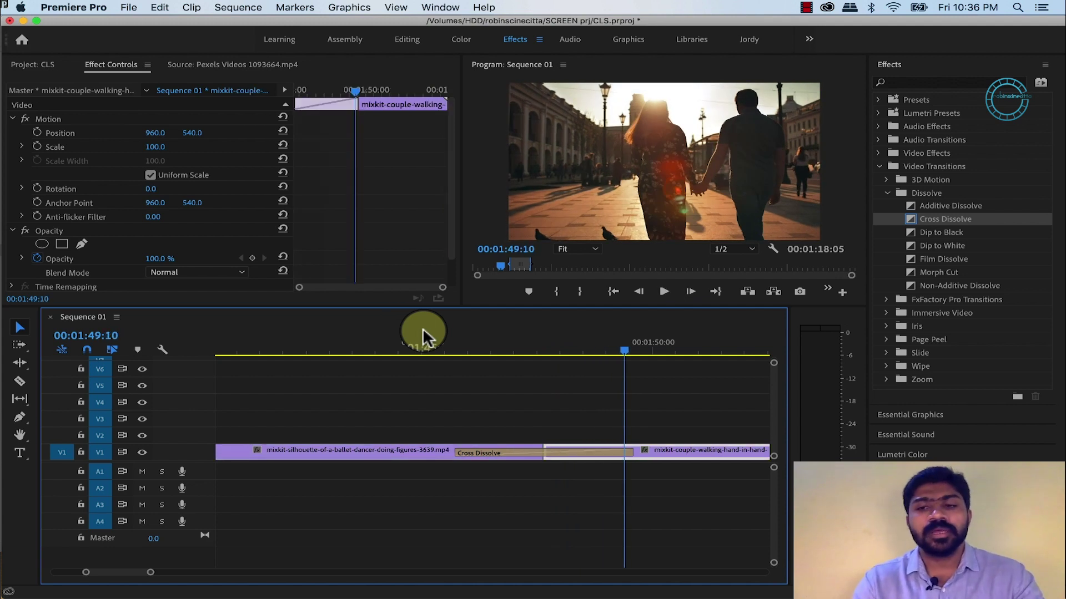
key("minus")
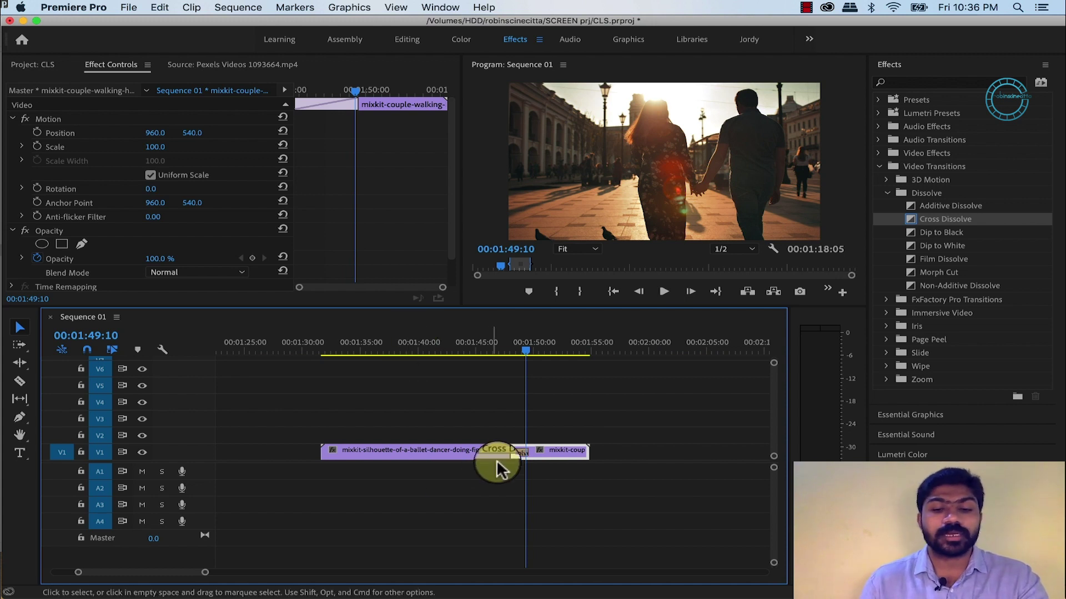
left_click(507, 456)
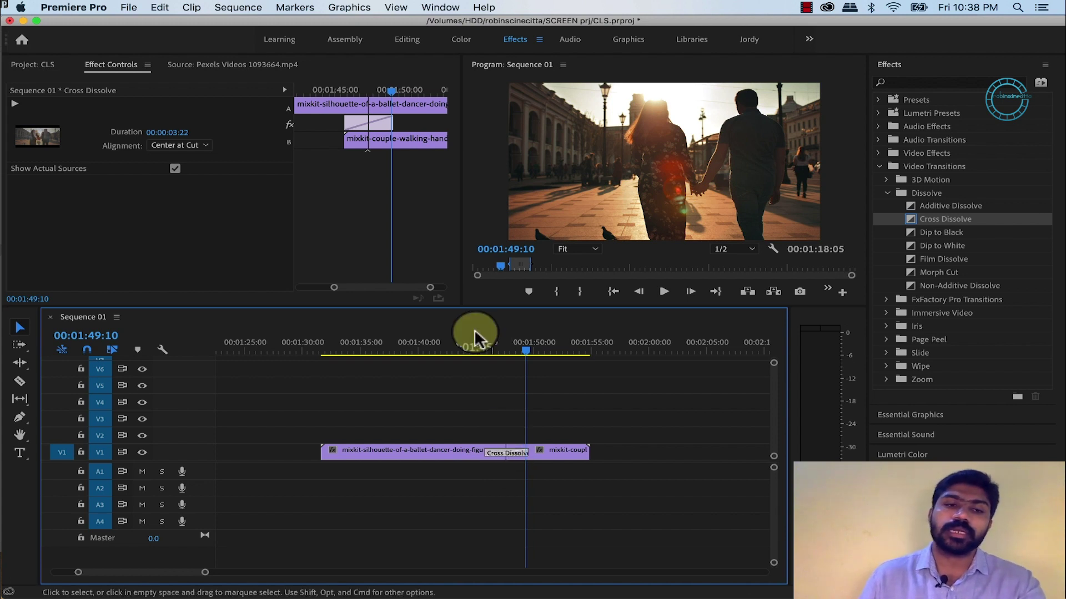
Check the Cross Dissolve's alignment options and scrub through the transition
left_click(199, 148)
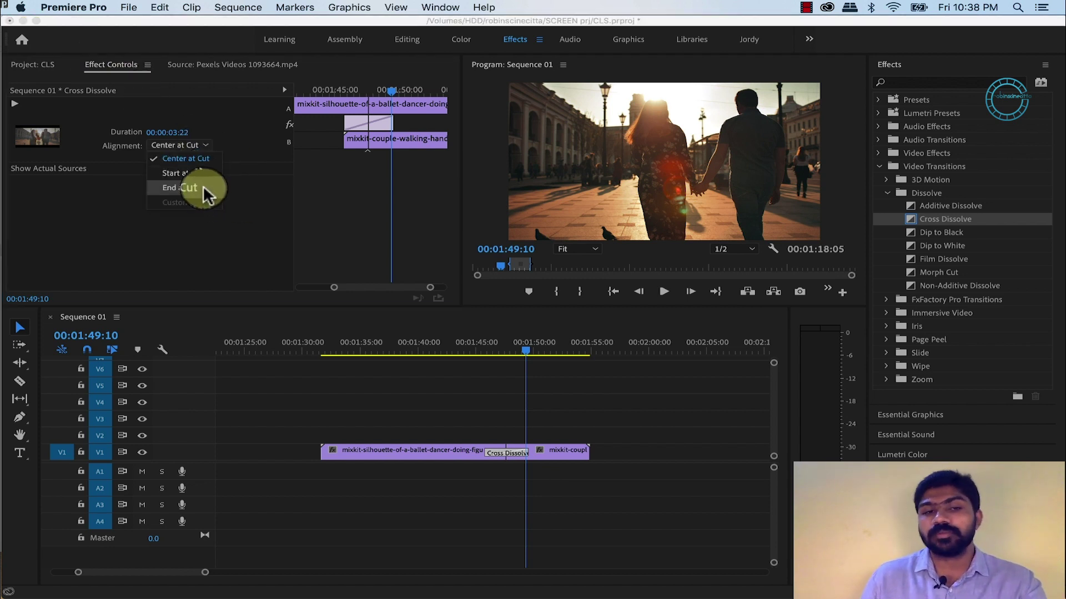
left_click(213, 178)
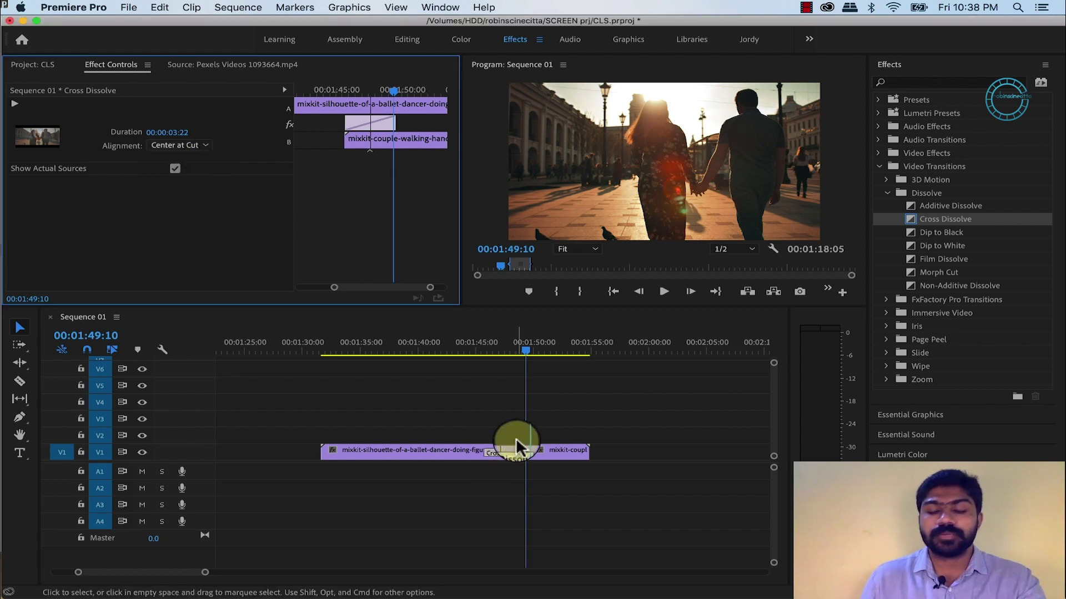
left_click(483, 351)
mouse_move(494, 341)
left_mouse_down()
mouse_move(485, 348)
mouse_move(522, 352)
left_mouse_up()
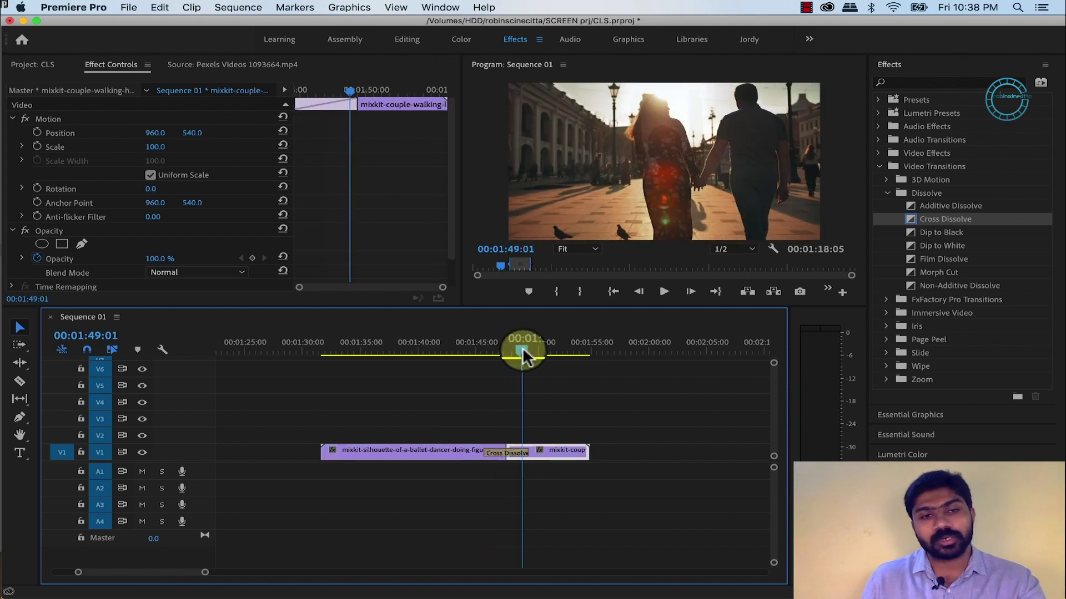
Set the Cross Dissolve alignment to Start at Cut and play it back
left_click(505, 452)
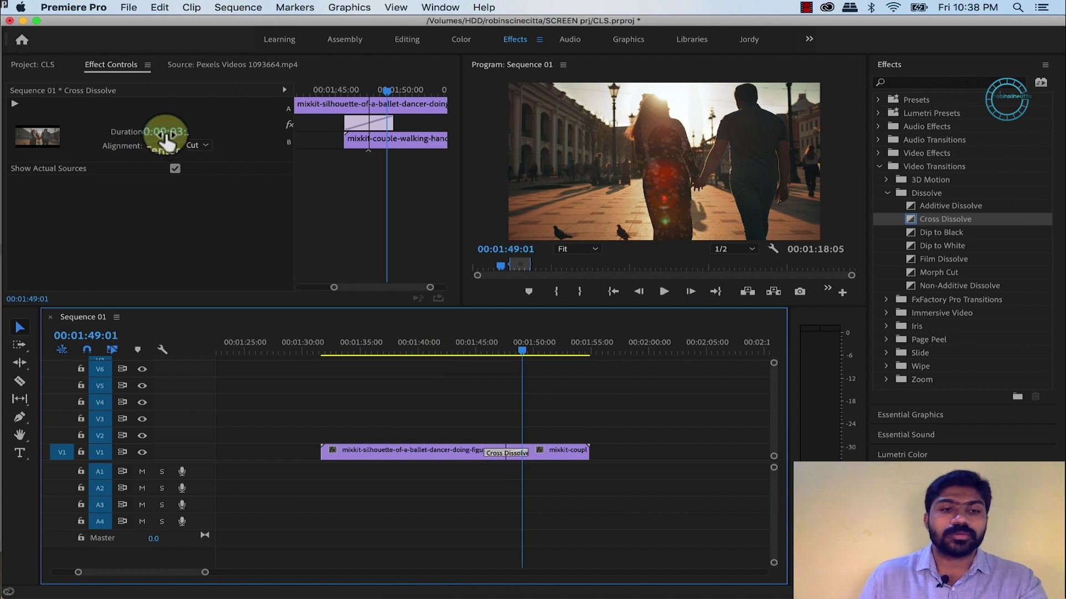
left_click(167, 142)
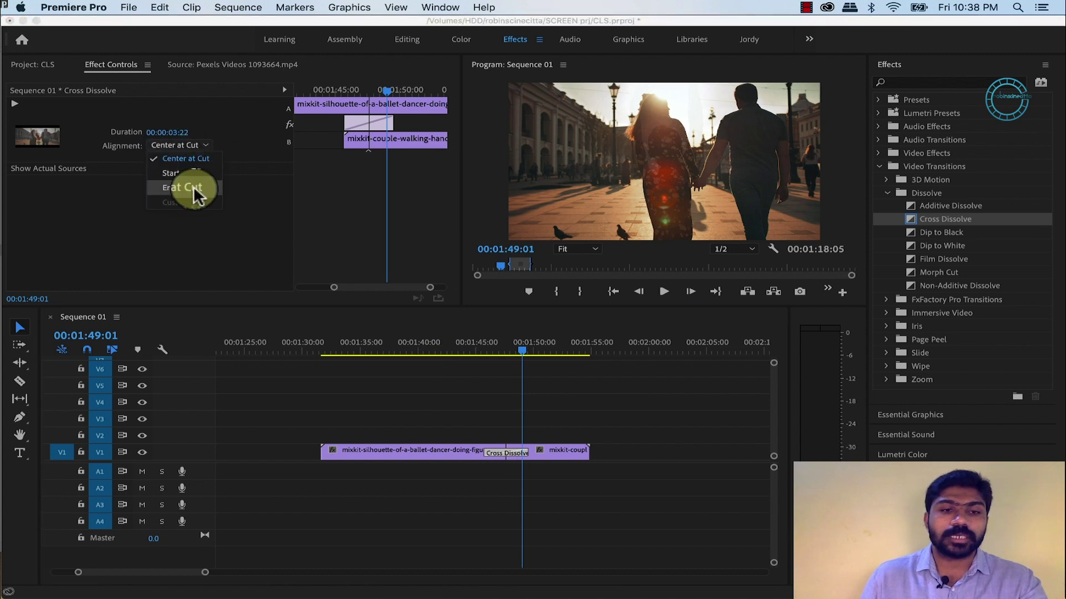
left_click(189, 161)
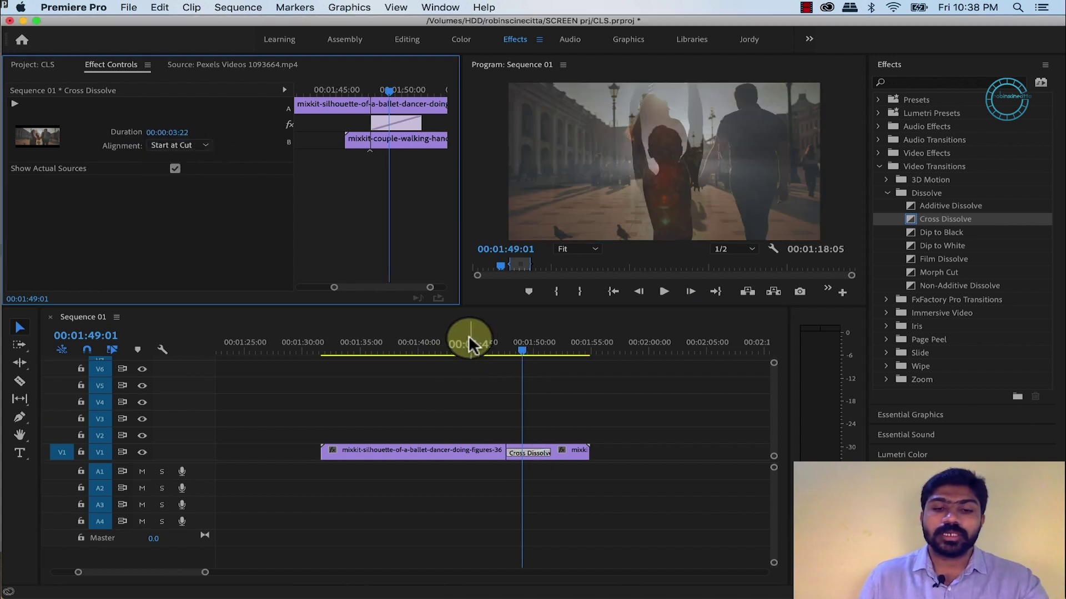
left_click(469, 344)
key("space")
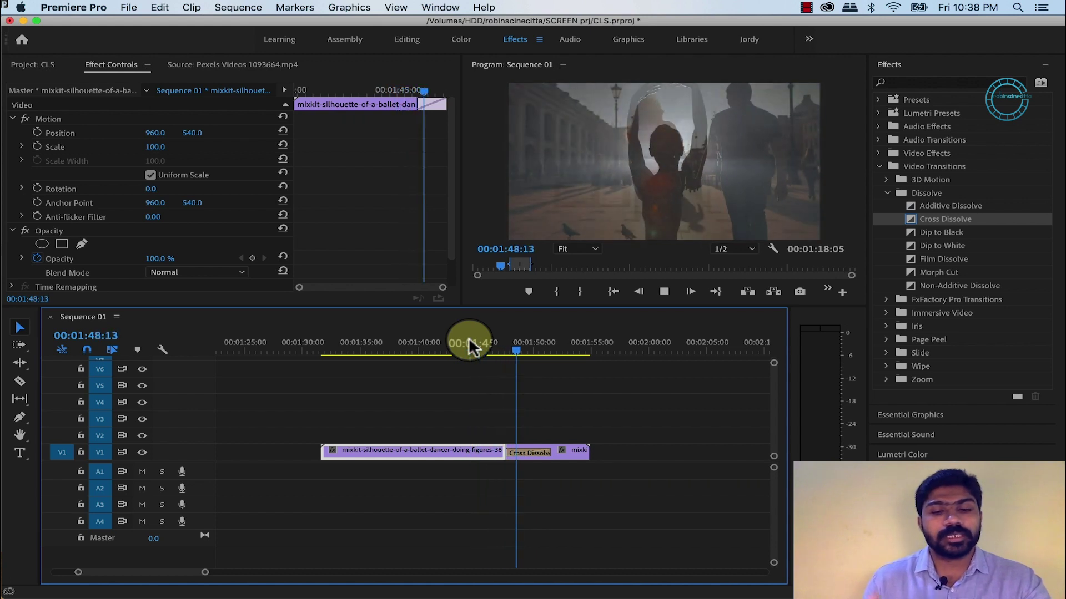
key("space")
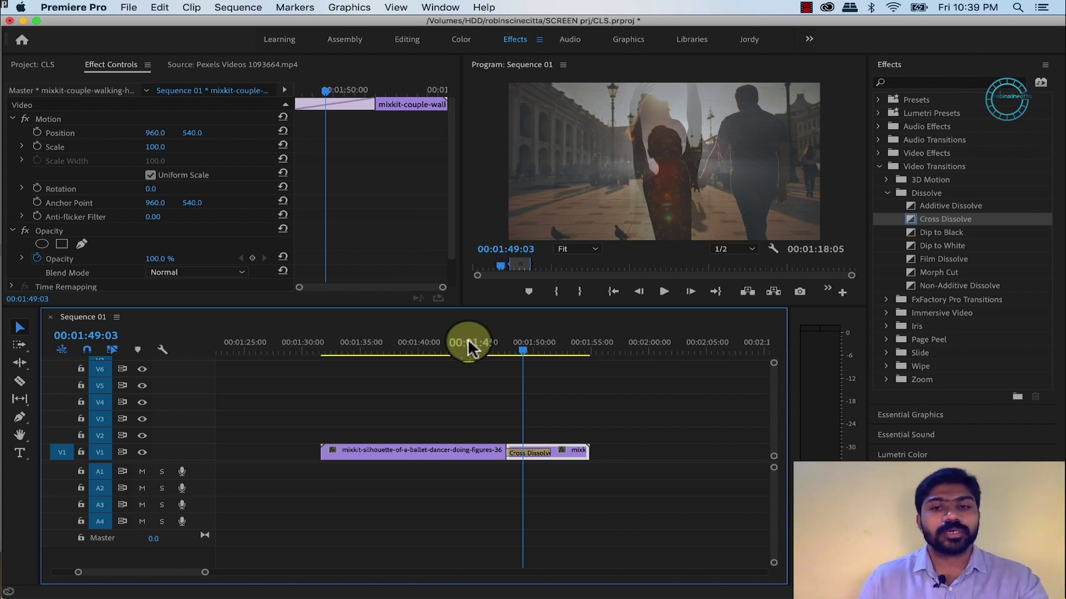
Delete the Cross Dissolve from the V1 cut
left_click(513, 452)
left_click(189, 145)
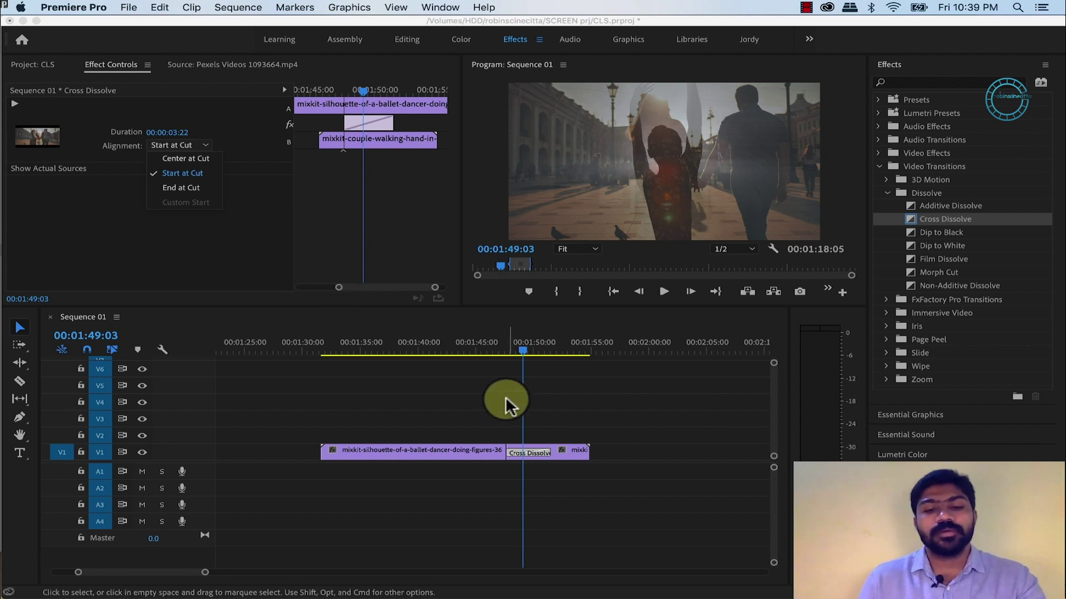
left_click(537, 413)
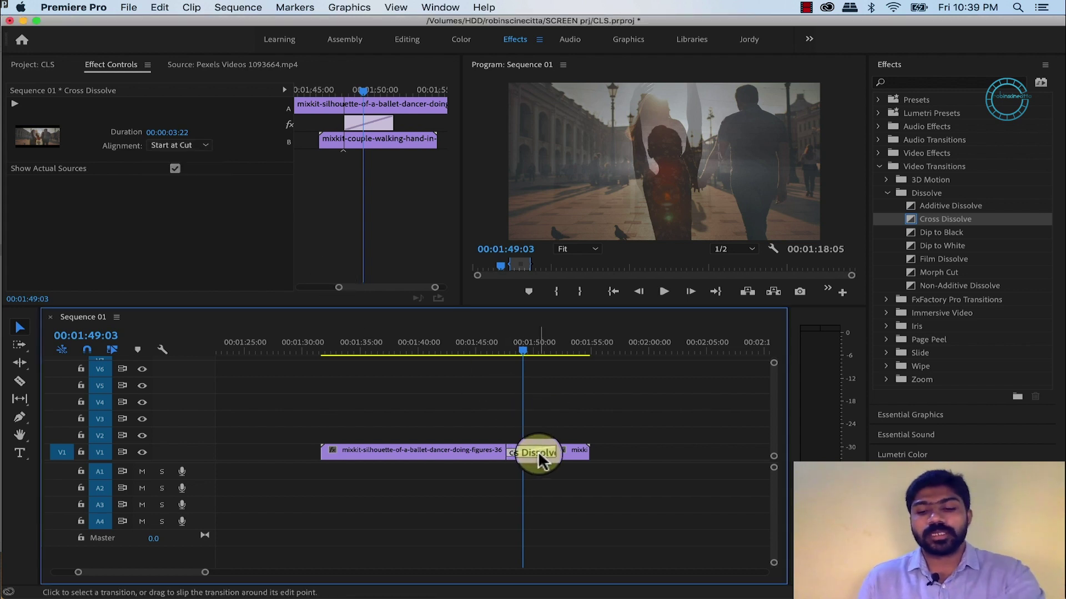
key("Delete")
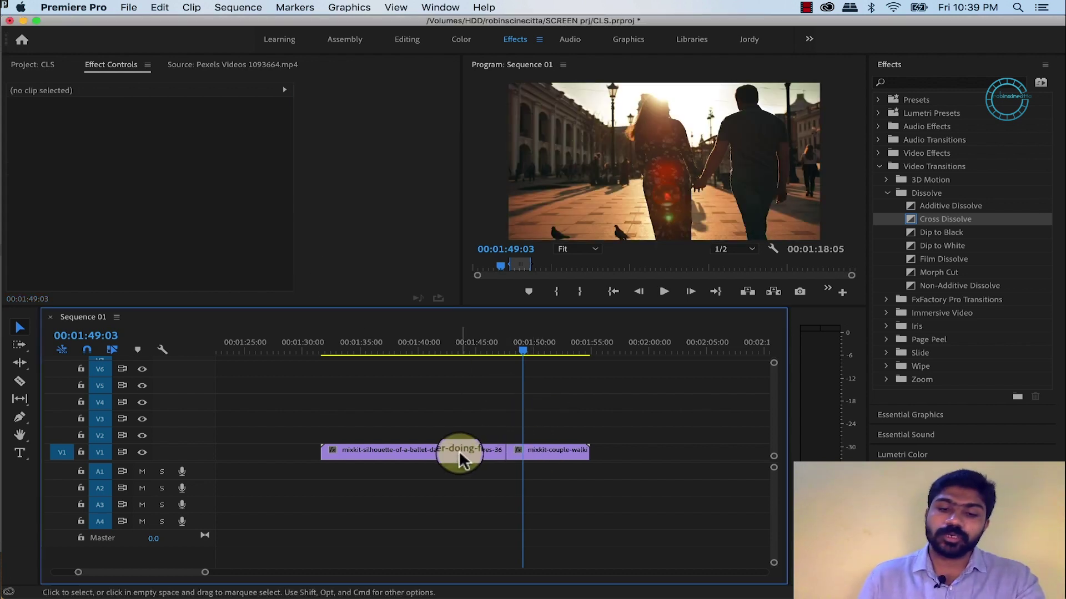
Move the dancer clip onto V2 over the couple clip and add a trimmed Cross Dissolve at its end
left_click_drag(460, 459, 432, 447)
key("=")
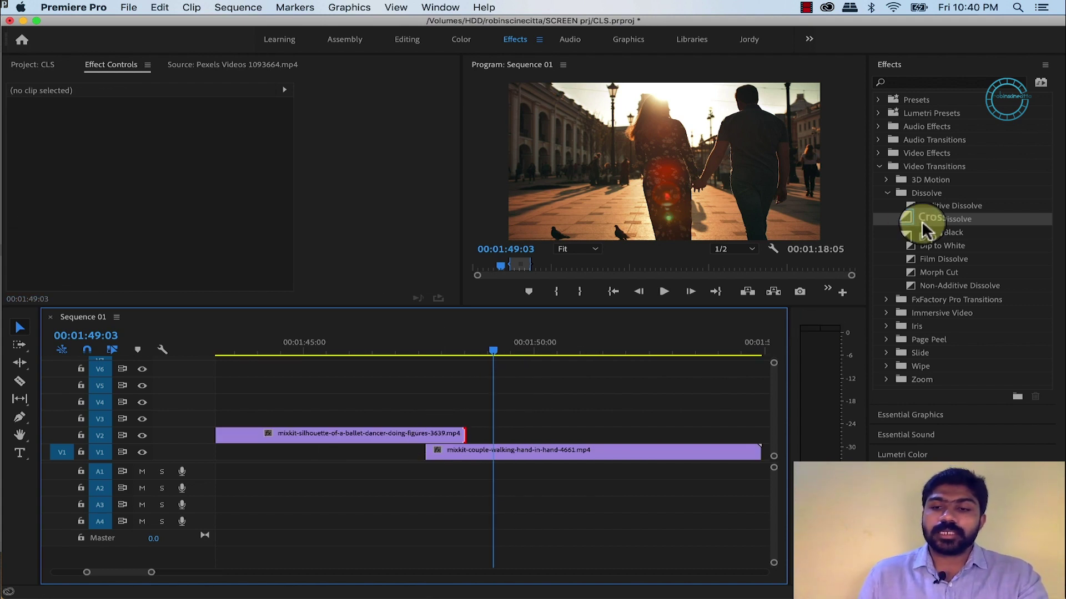
mouse_move(923, 225)
left_mouse_down()
mouse_move(458, 441)
mouse_move(331, 438)
left_mouse_up()
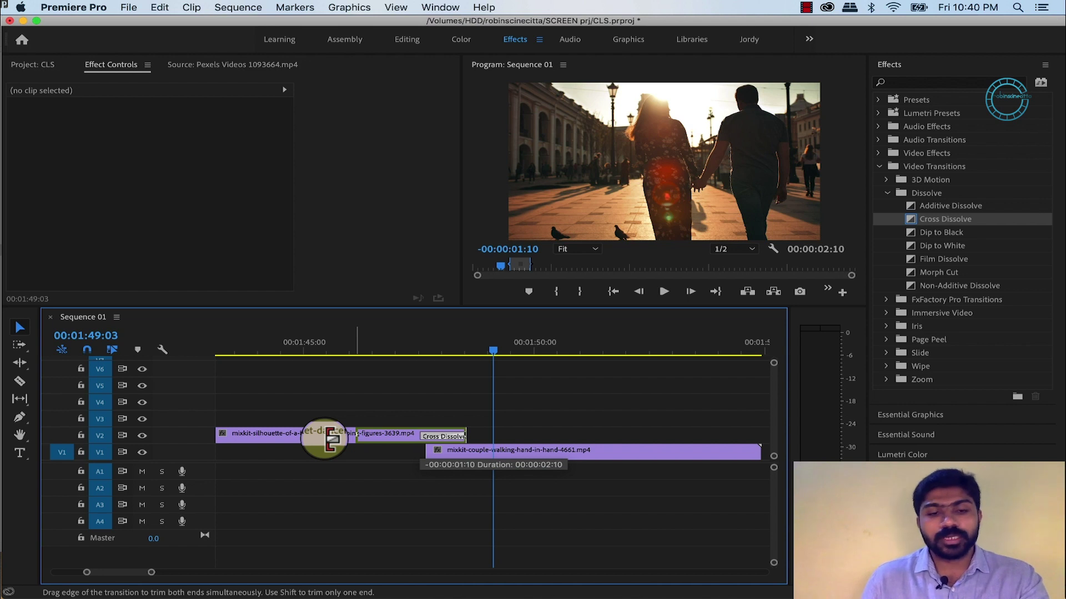
left_click_drag(331, 439, 356, 432)
left_click_drag(388, 347, 465, 360)
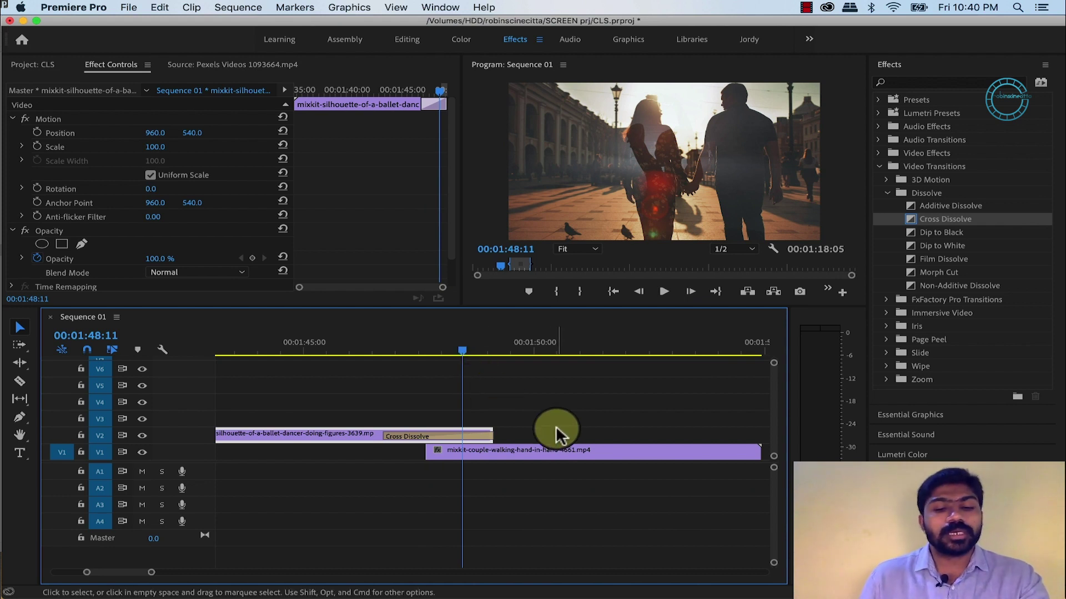
Slide the couple clip later on V1, add a Cross Dissolve at its start, and park at 00:01:47:01
key("minus")
key("minus")
left_click_drag(505, 452, 521, 453)
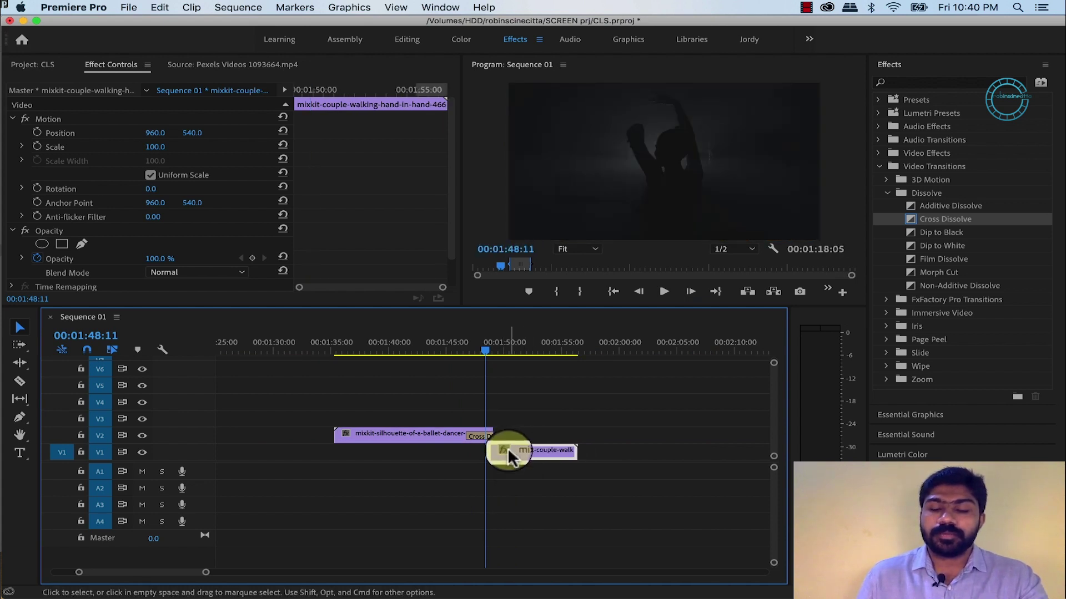
left_click_drag(910, 220, 502, 455)
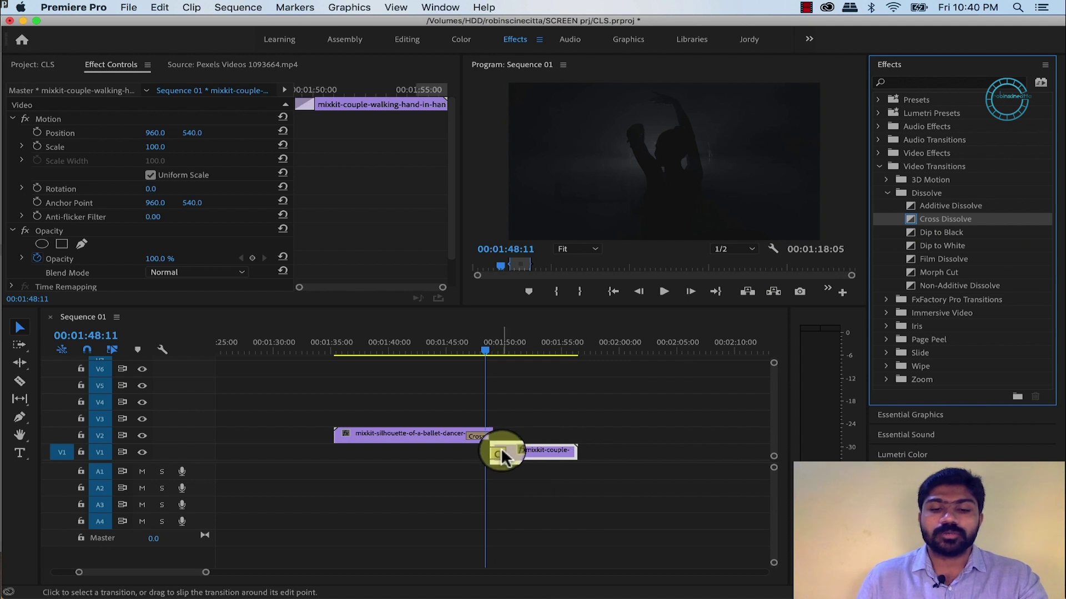
left_click(501, 454)
left_click(470, 343)
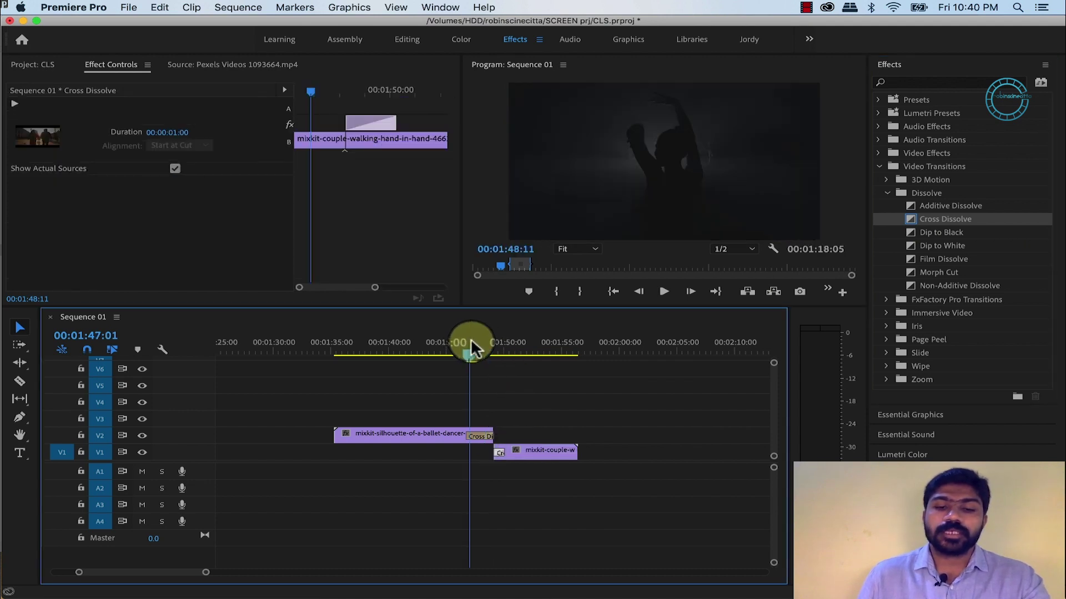
Preview the overlapping clips, then undo to remove both Cross Dissolve transitions
key("space")
key("=")
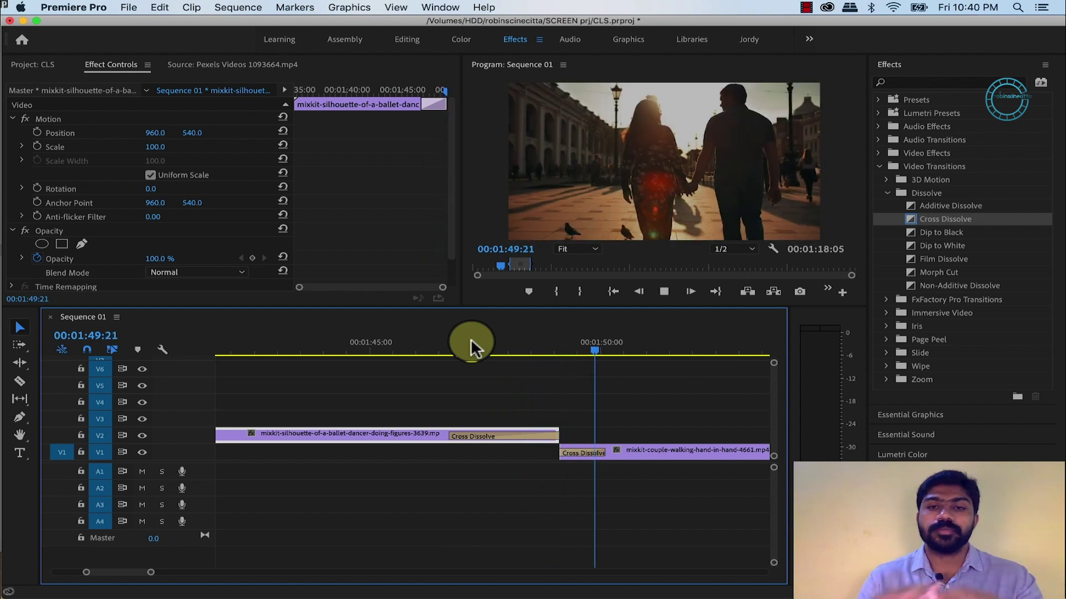
key("space")
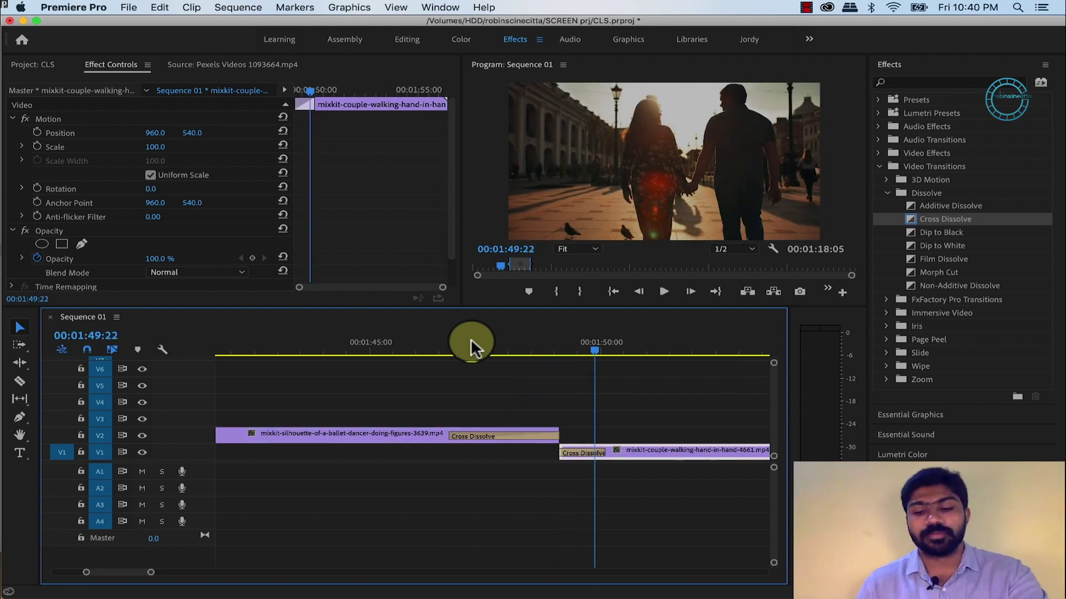
key("minus")
key("cmd+z")
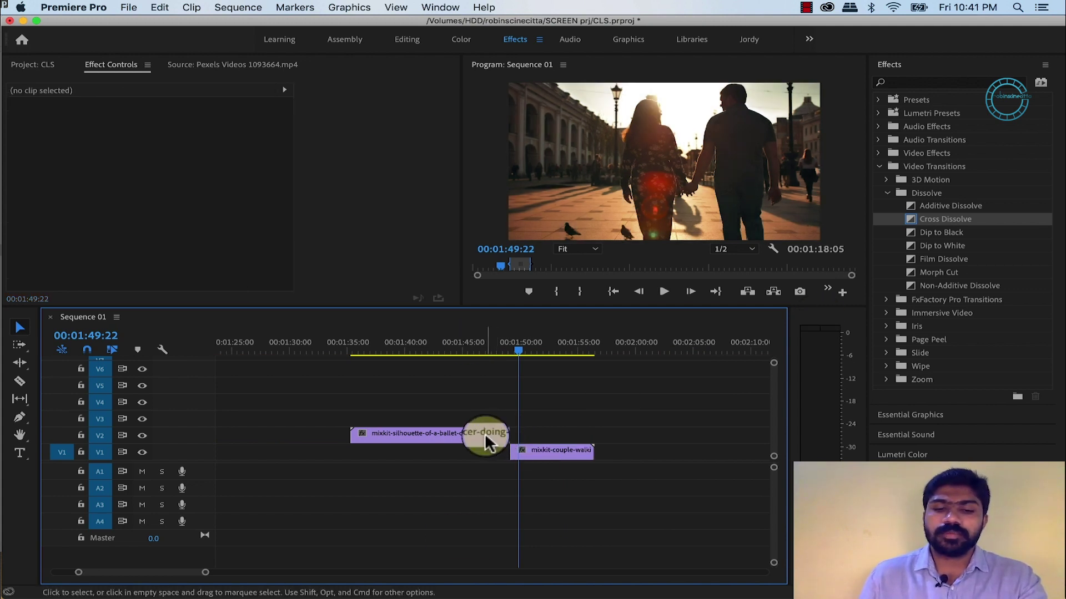
Move the ballet clip back to V1, then try Dip to Black at the cut and delete it
left_click_drag(484, 442, 482, 459)
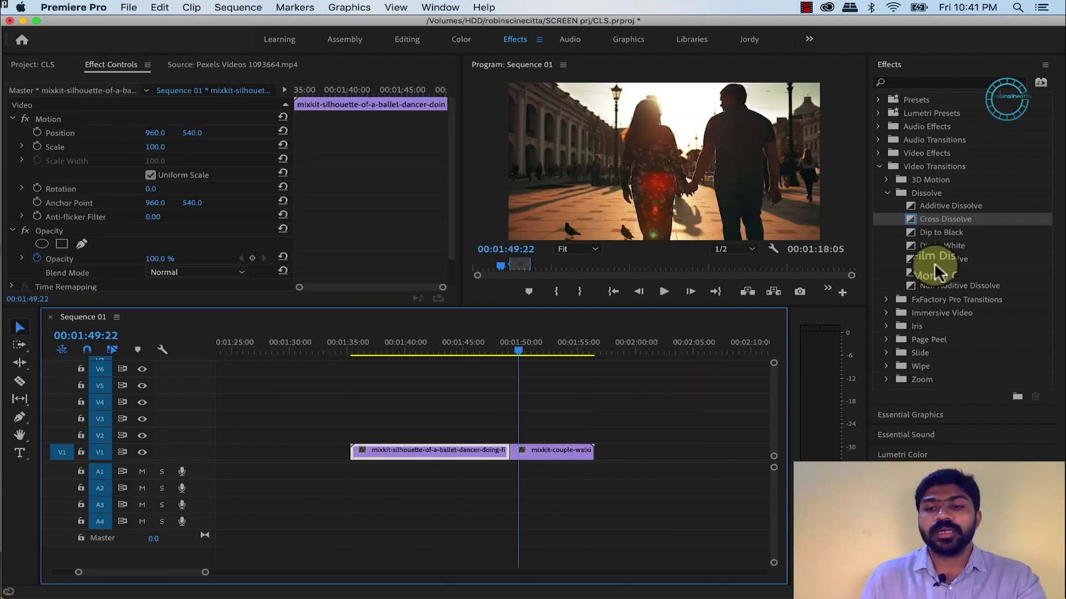
mouse_move(914, 236)
left_mouse_down()
mouse_move(489, 441)
mouse_move(509, 453)
left_mouse_up()
left_click(494, 348)
left_click_drag(495, 349, 503, 352)
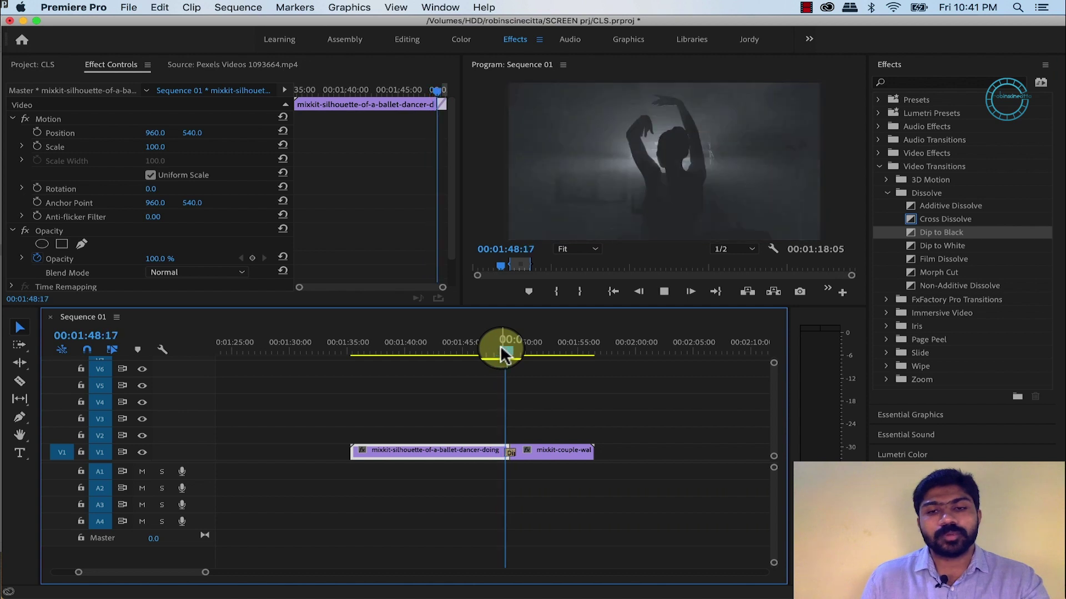
left_click(509, 450)
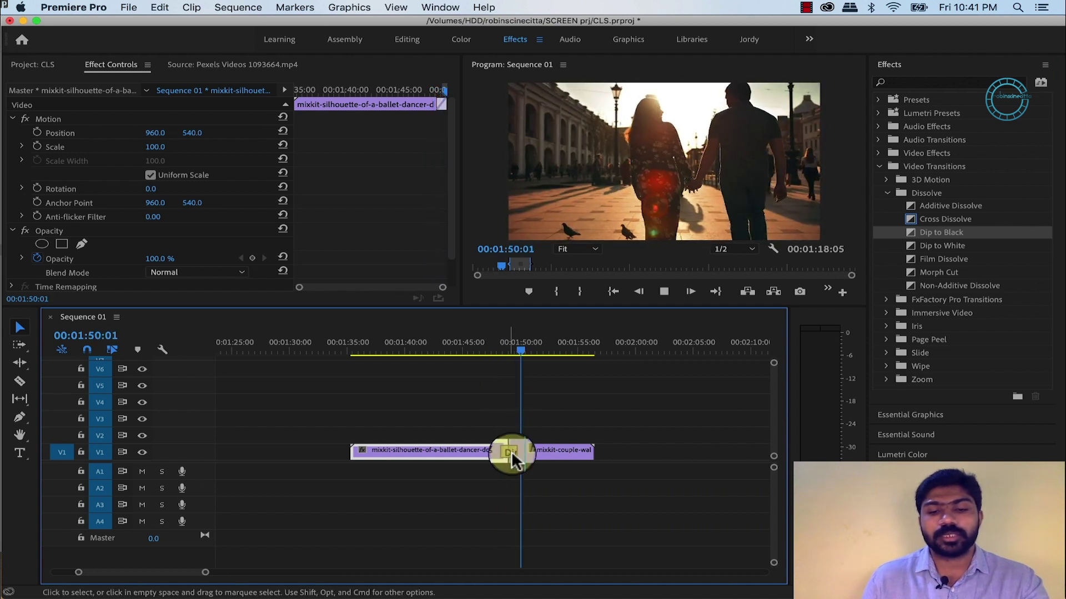
left_click(511, 450)
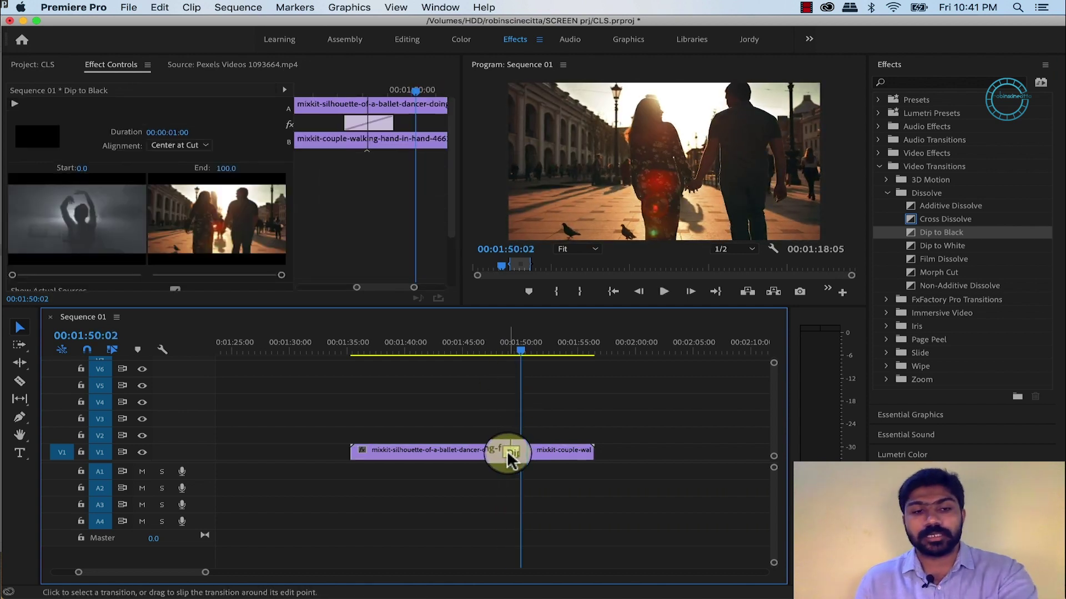
key("Delete")
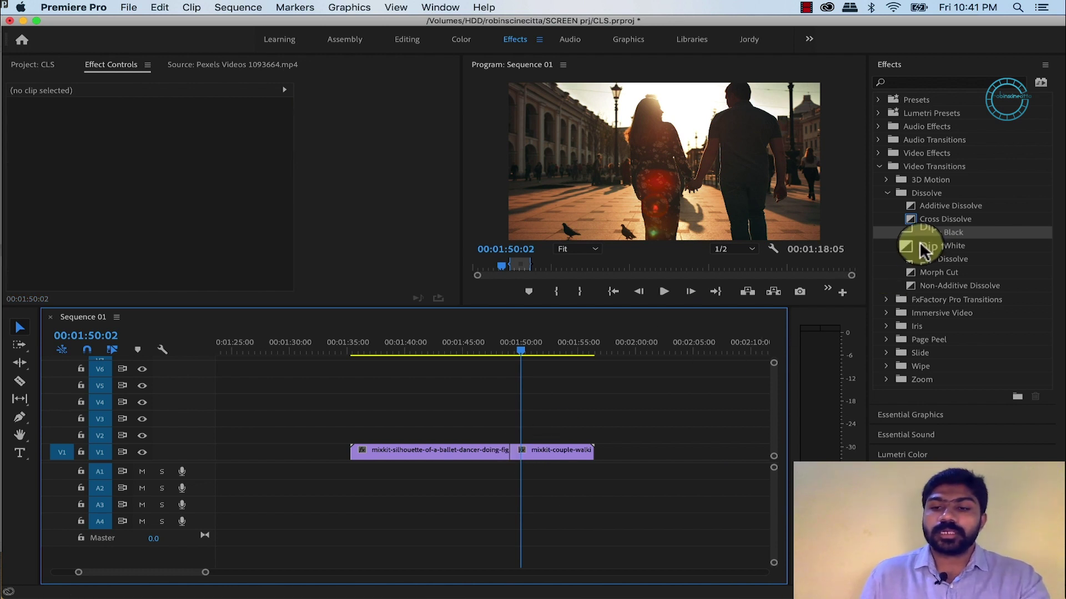
Apply Dip to White at the V1 cut, play it, then delete it
left_click_drag(911, 248, 510, 450)
left_click_drag(506, 351, 498, 351)
key("space")
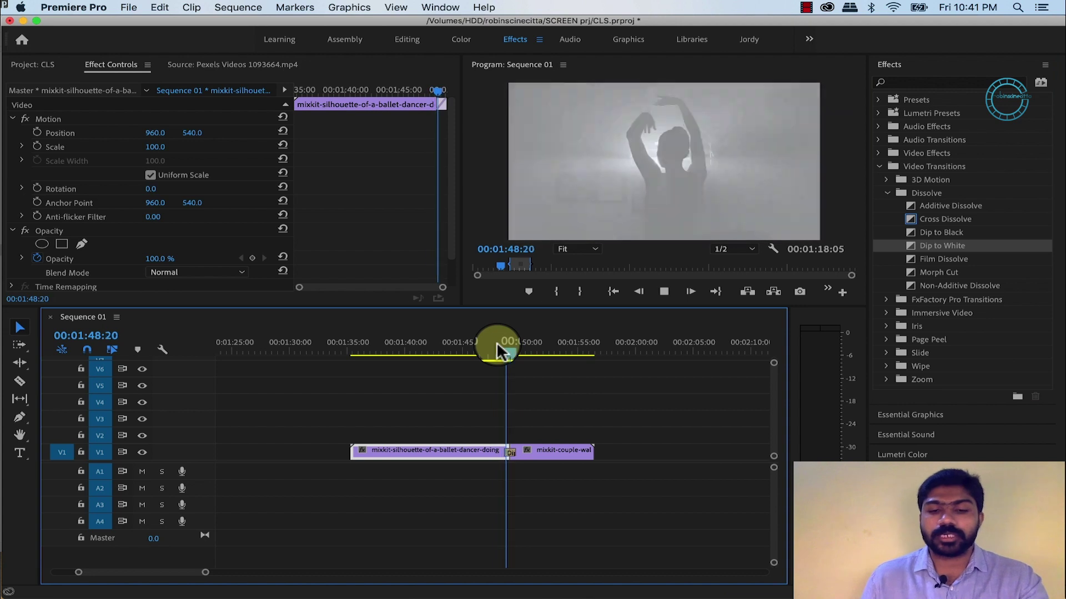
left_click(509, 459)
key("Delete")
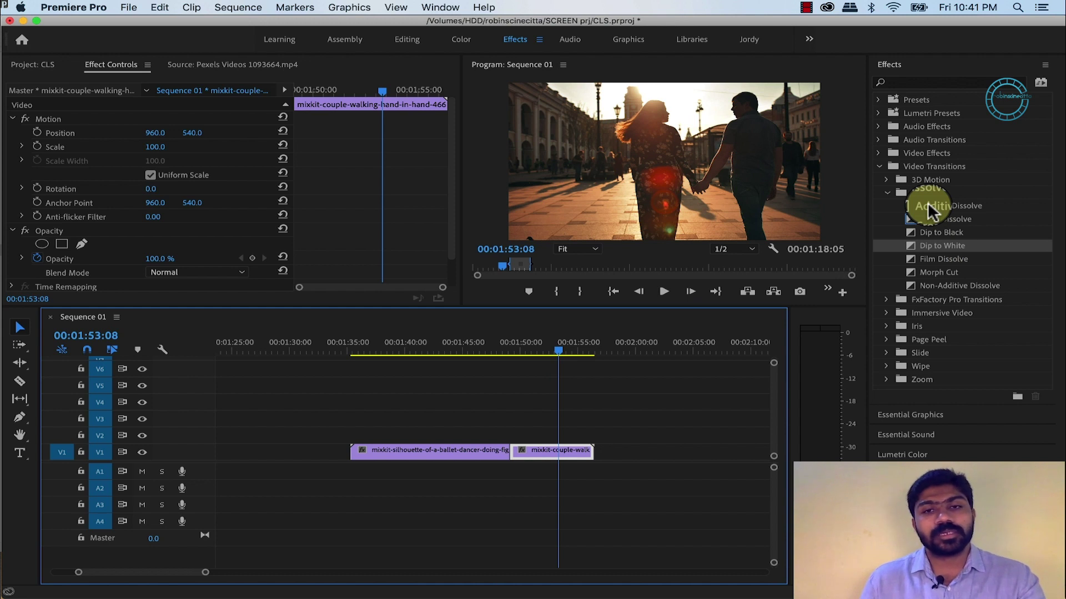
Apply Additive Dissolve at the V1 cut and play it back twice
mouse_move(933, 211)
left_mouse_down()
mouse_move(910, 209)
mouse_move(509, 451)
left_mouse_up()
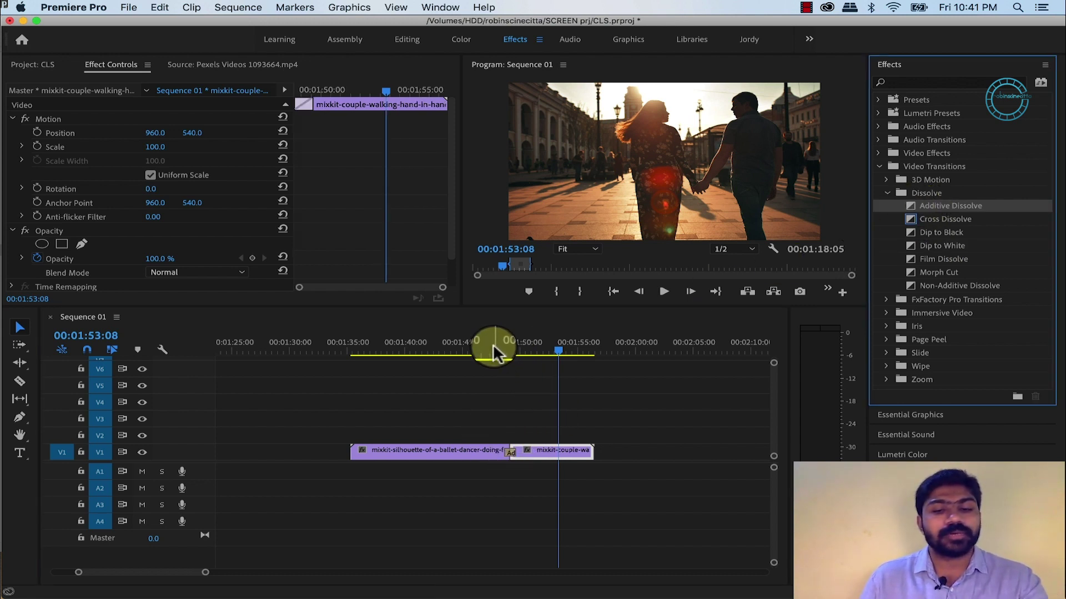
left_click(493, 344)
key("space")
key("space")
left_click(495, 347)
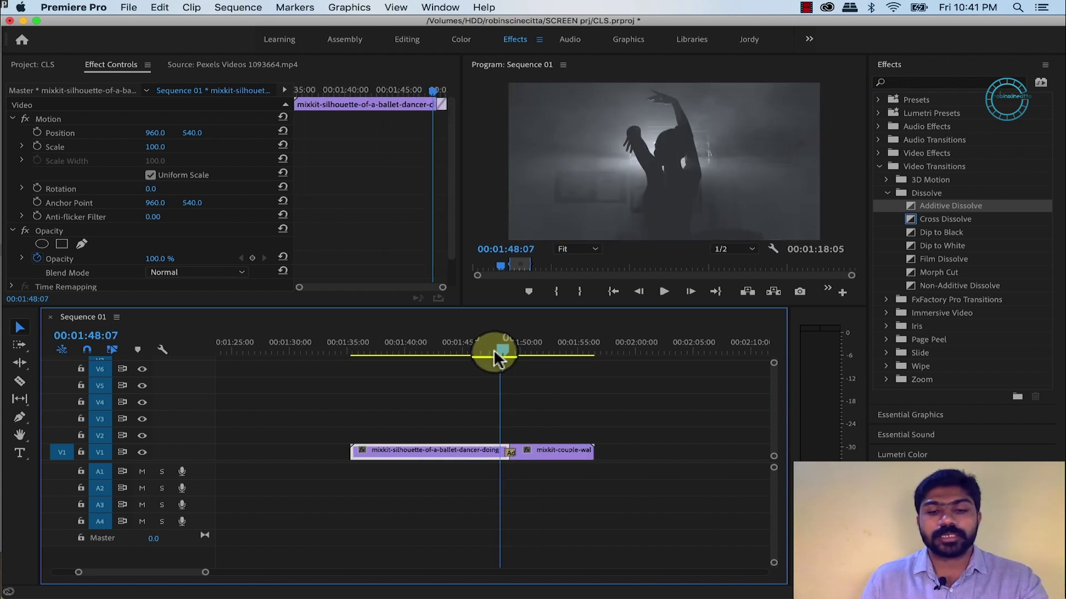
key("space")
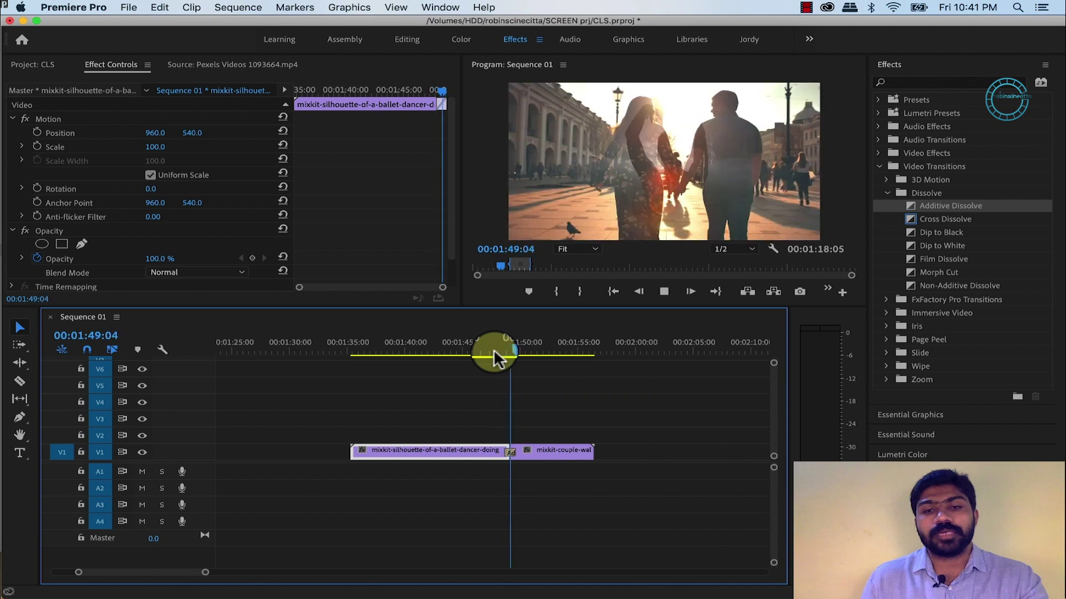
key("space")
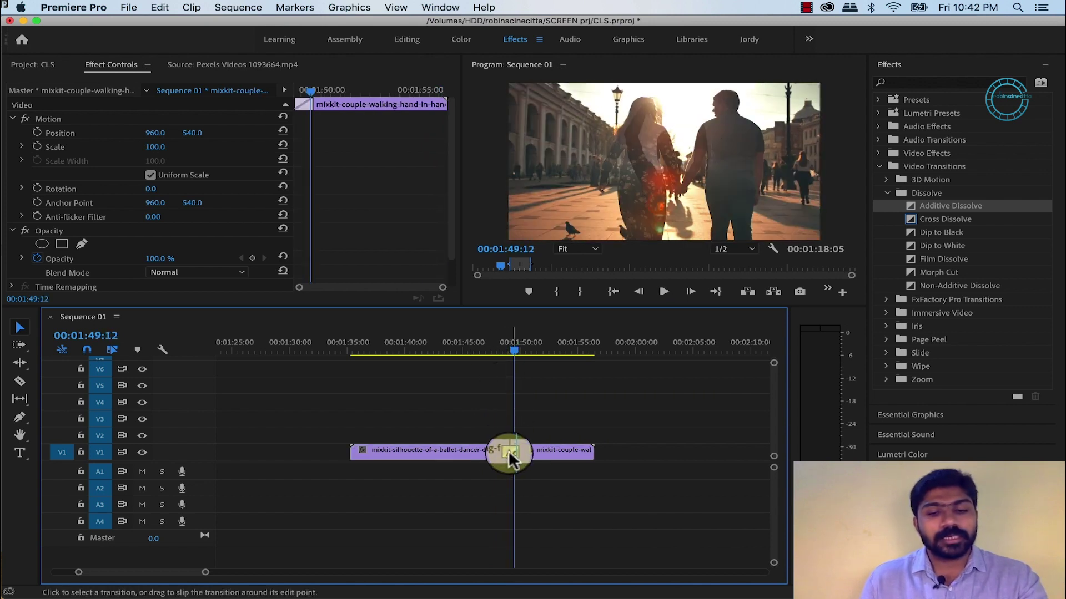
Replace it with Non-Additive Dissolve, preview it, then delete the transition
left_click(913, 288)
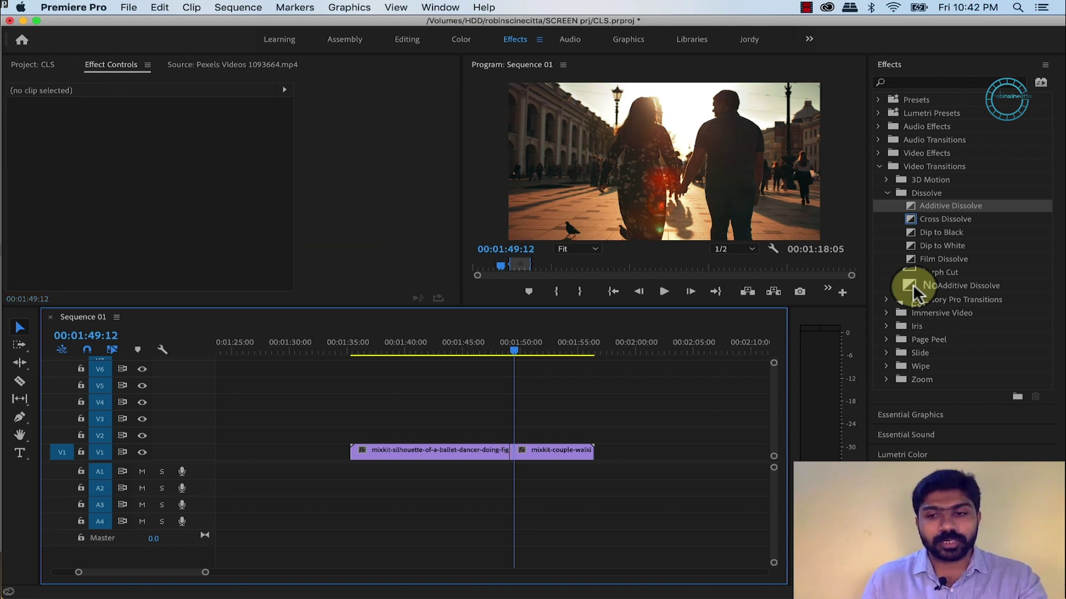
left_click(476, 344)
key("space")
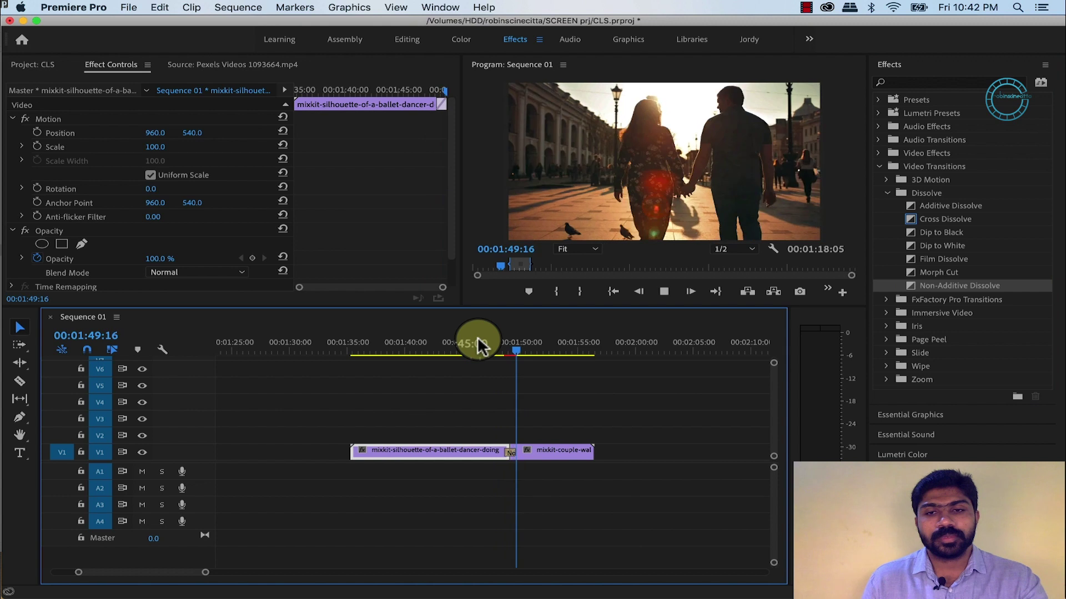
key("space")
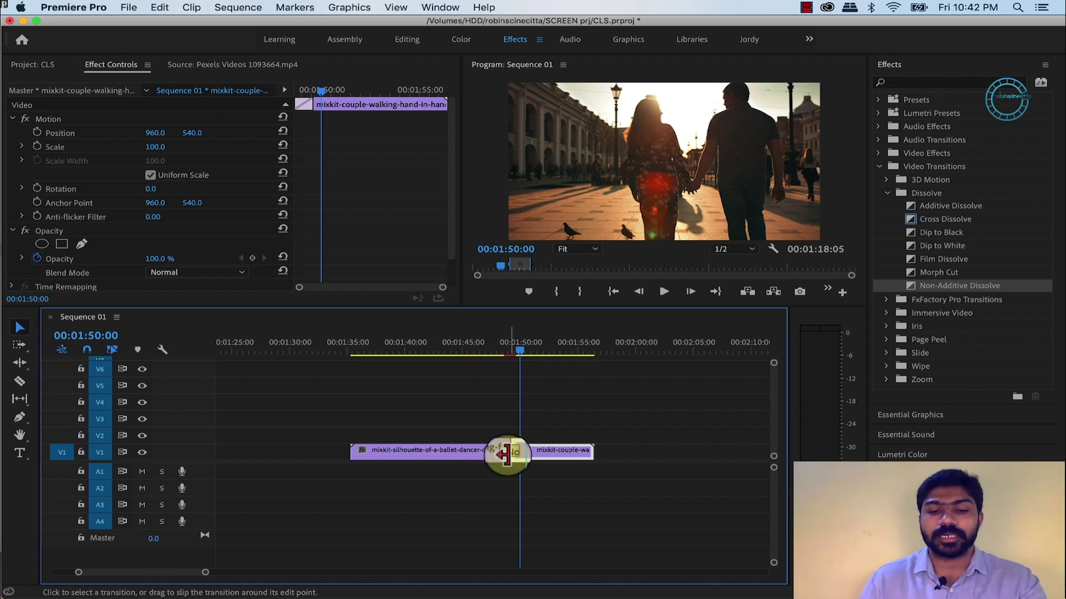
left_click(508, 450)
key("Delete")
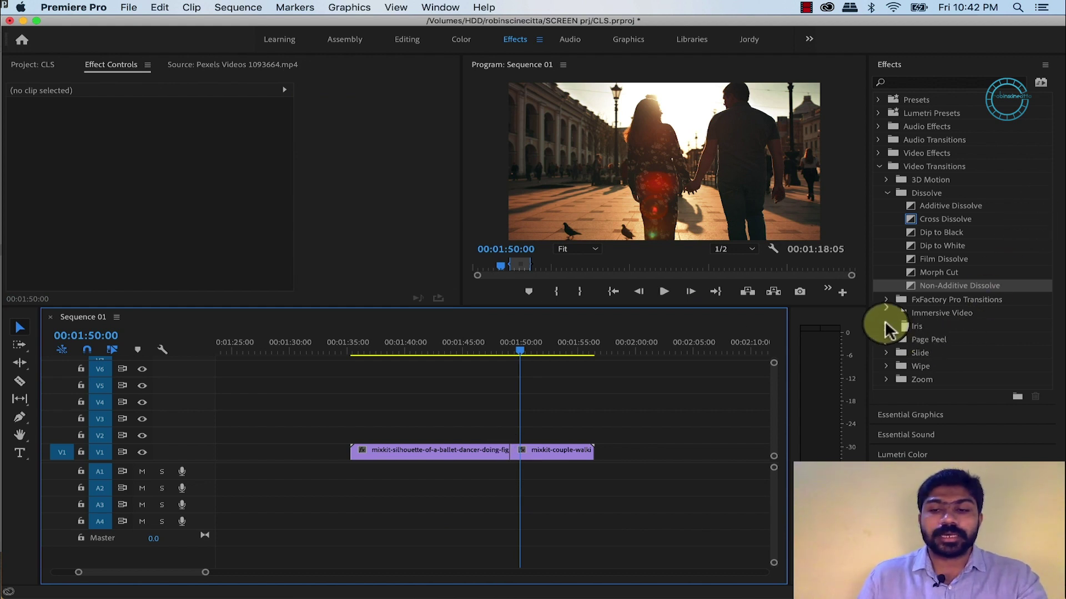
Expand the Iris, Page Peel and Slide transition folders and fit the whole timeline in view
left_click(887, 326)
left_click(887, 393)
scroll(960, 382, "down", 2)
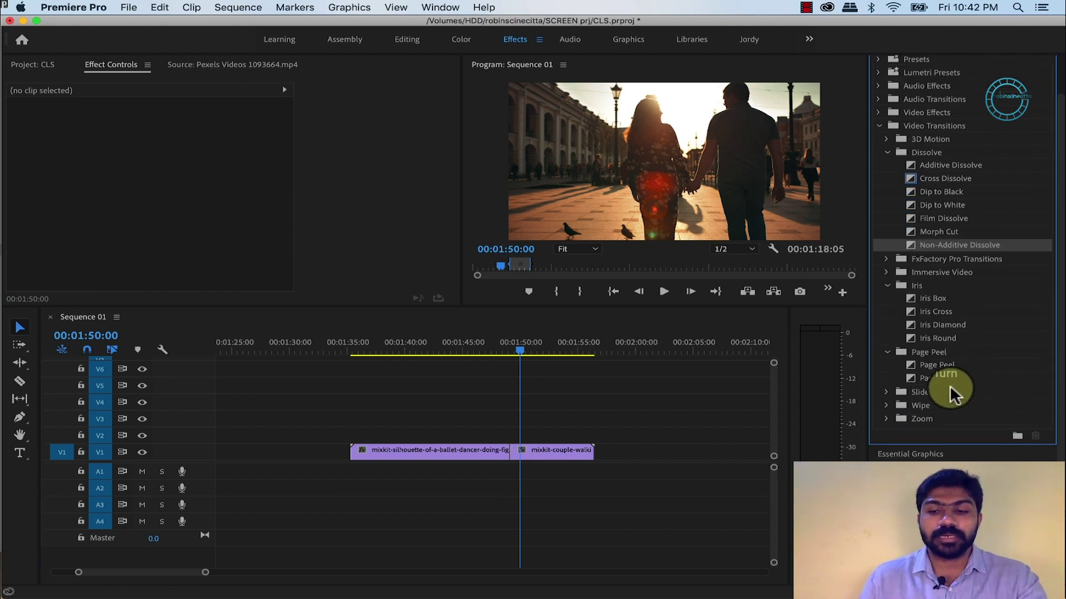
left_click(887, 392)
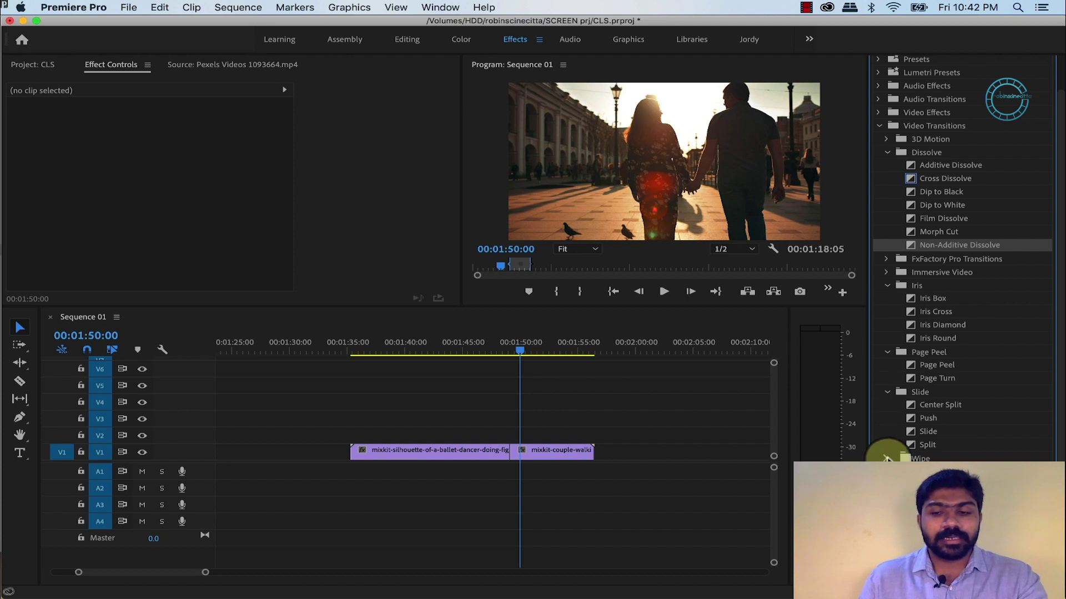
scroll(993, 389, "down", 5)
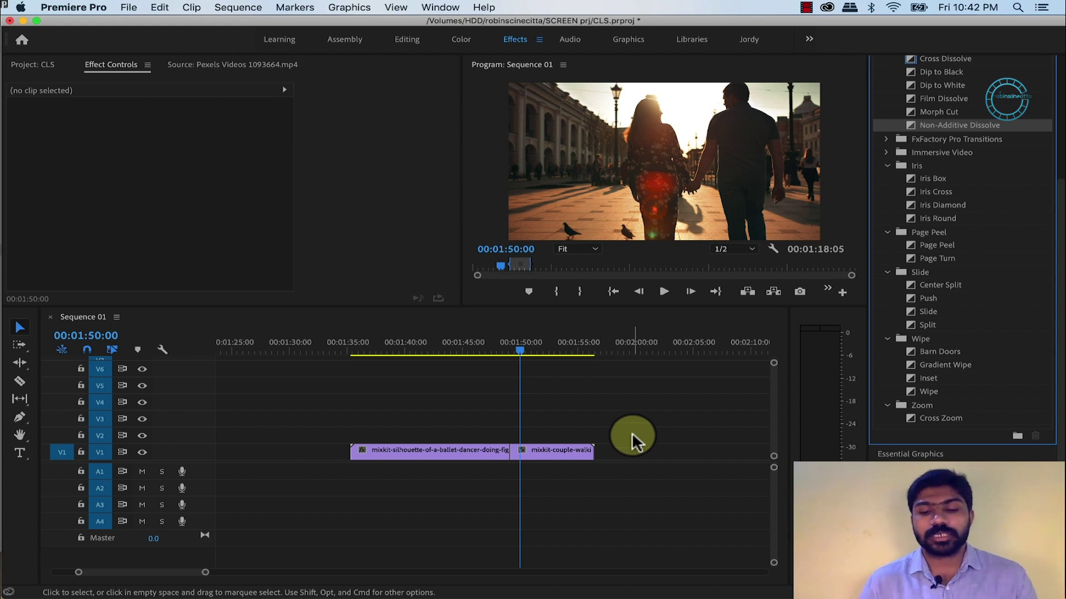
key("backslash")
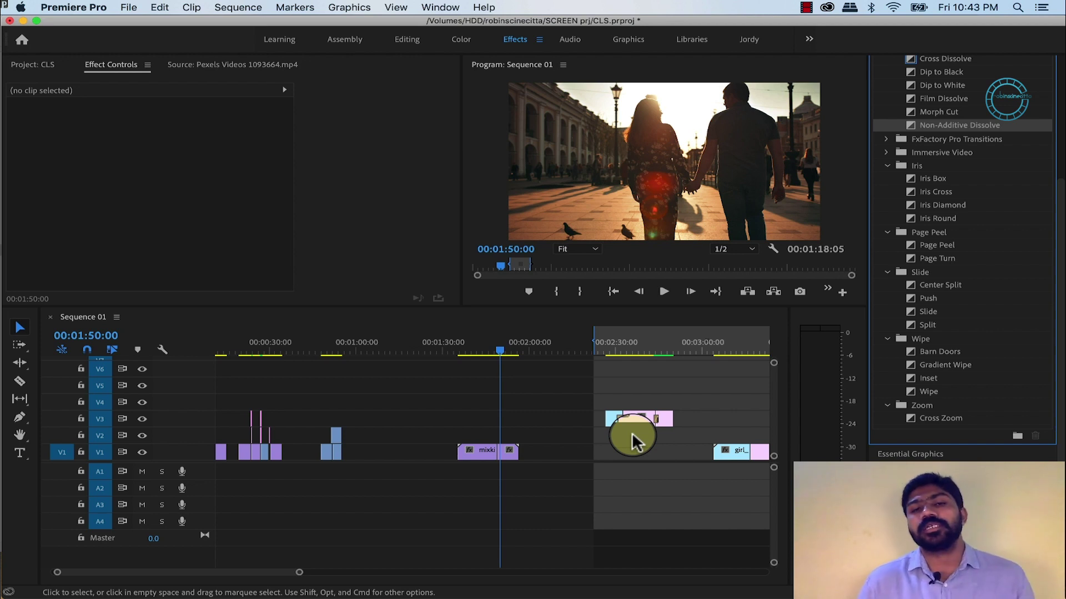
Play the girl_running1.mov transition example, then play from 3:06 in full screen
left_click(607, 343)
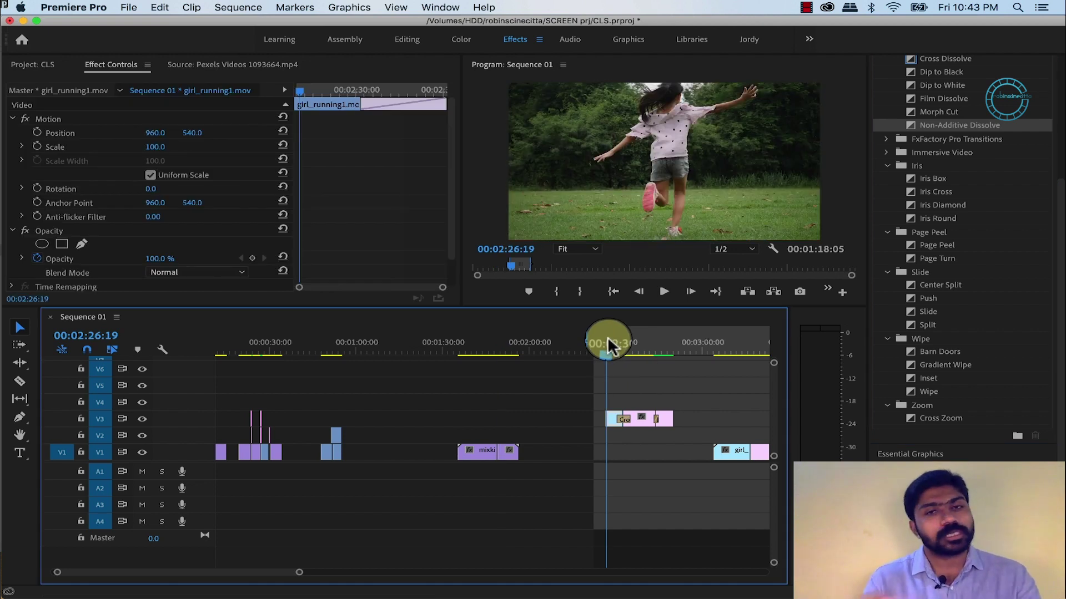
key("space")
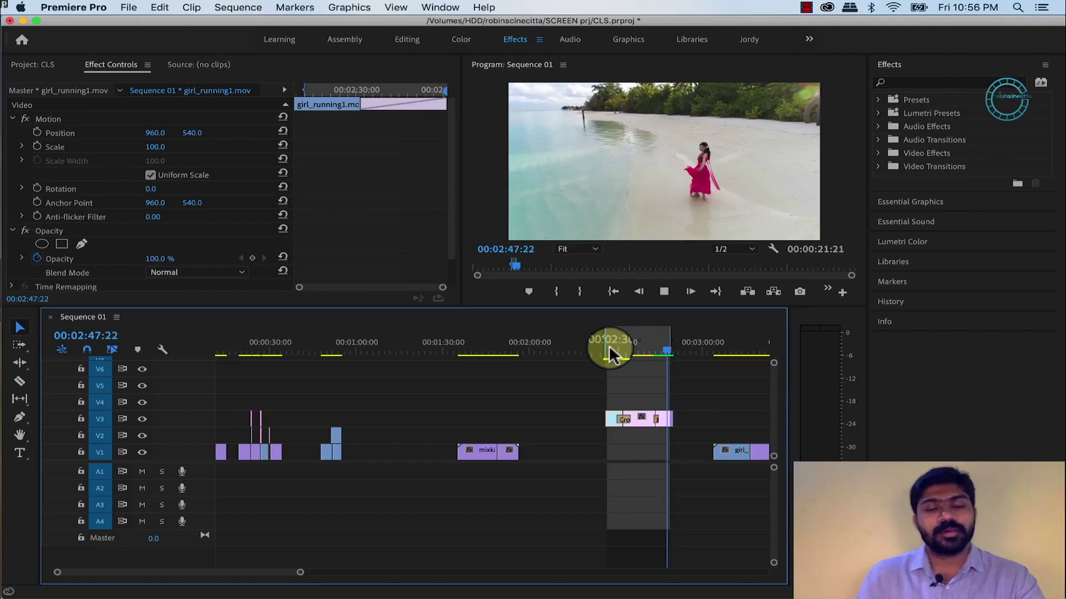
key("minus")
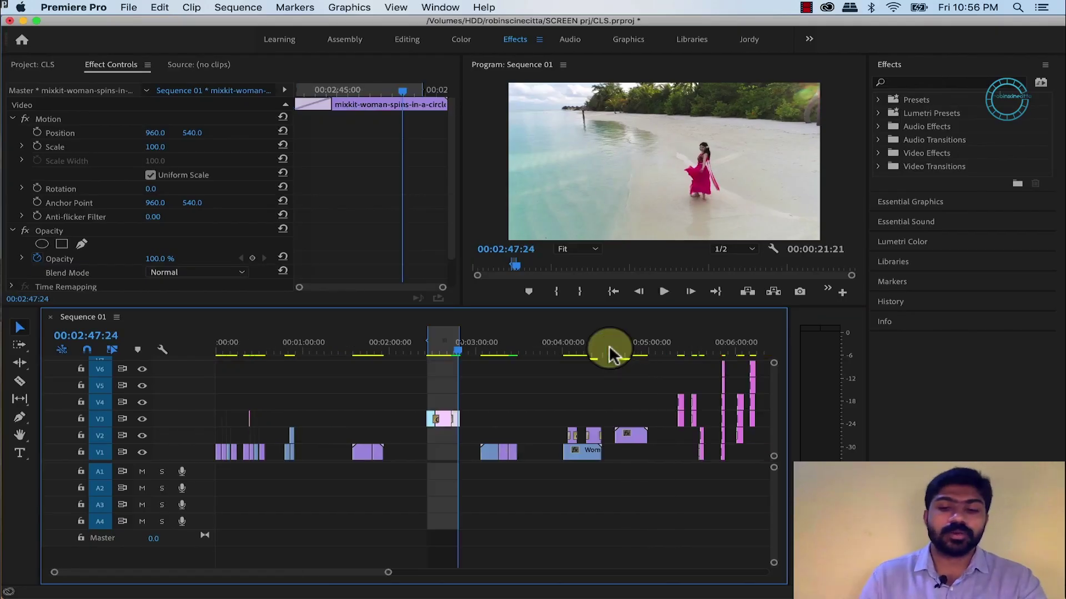
left_click(486, 349)
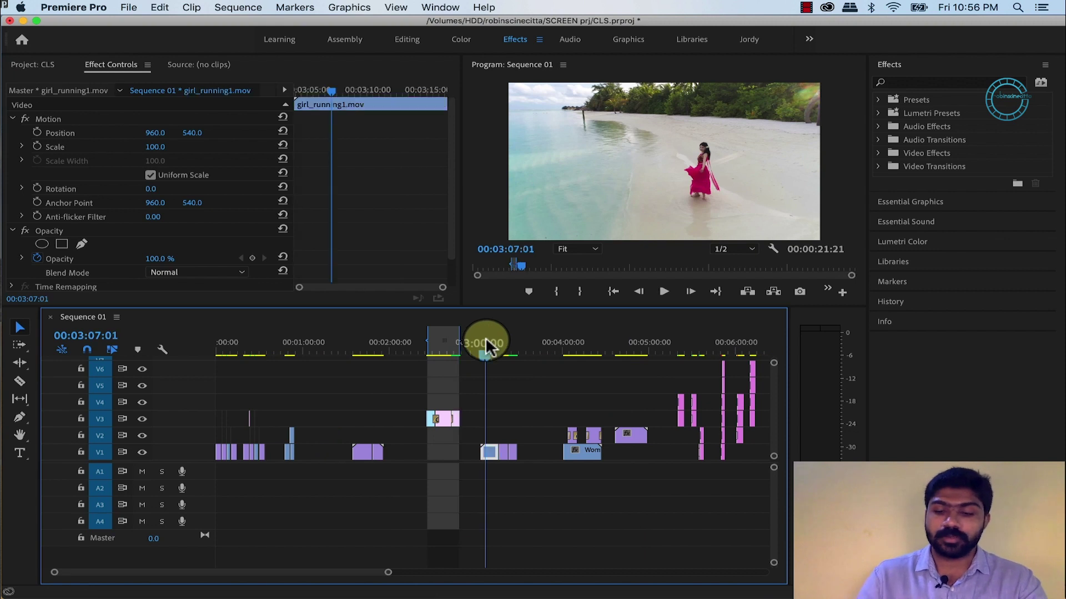
key("equal")
key("ctrl+grave")
key("space")
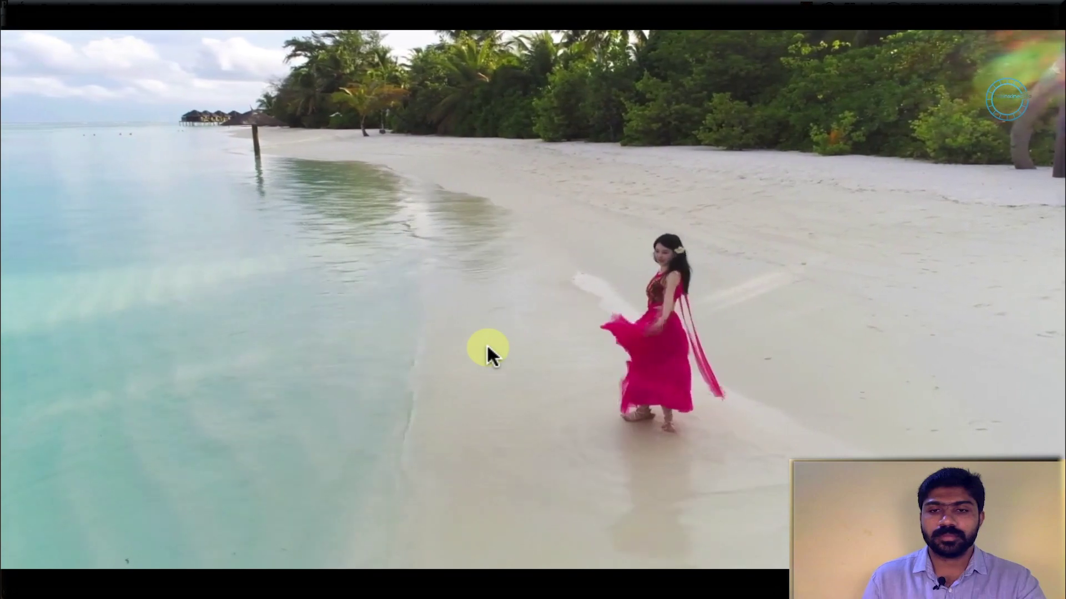
Exit full-screen playback and zoom the Sequence 01 timeline out to show more clips
key("Escape")
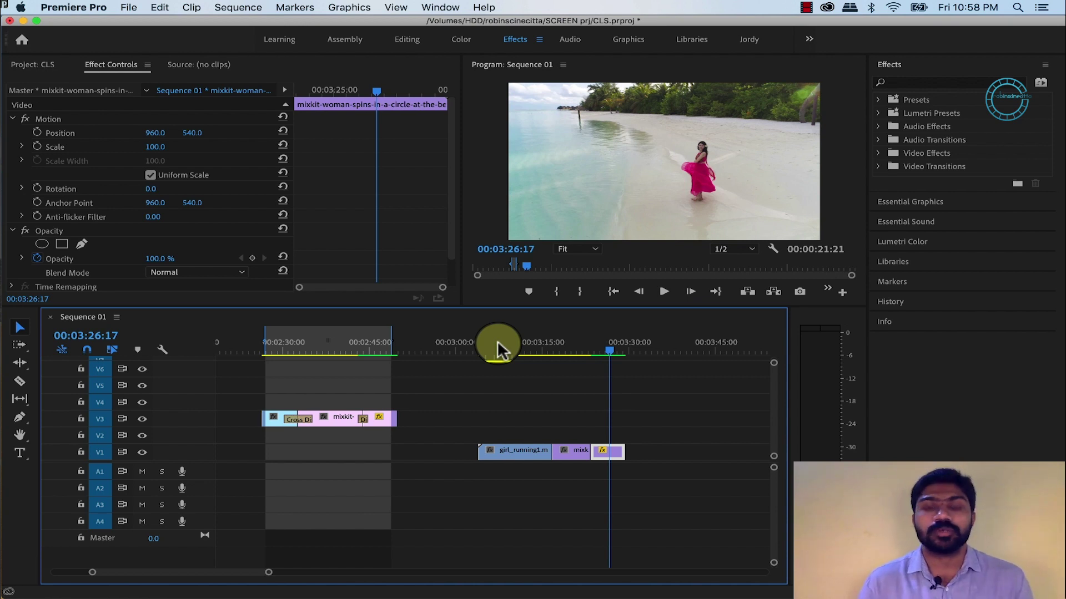
key("minus")
key("minus")
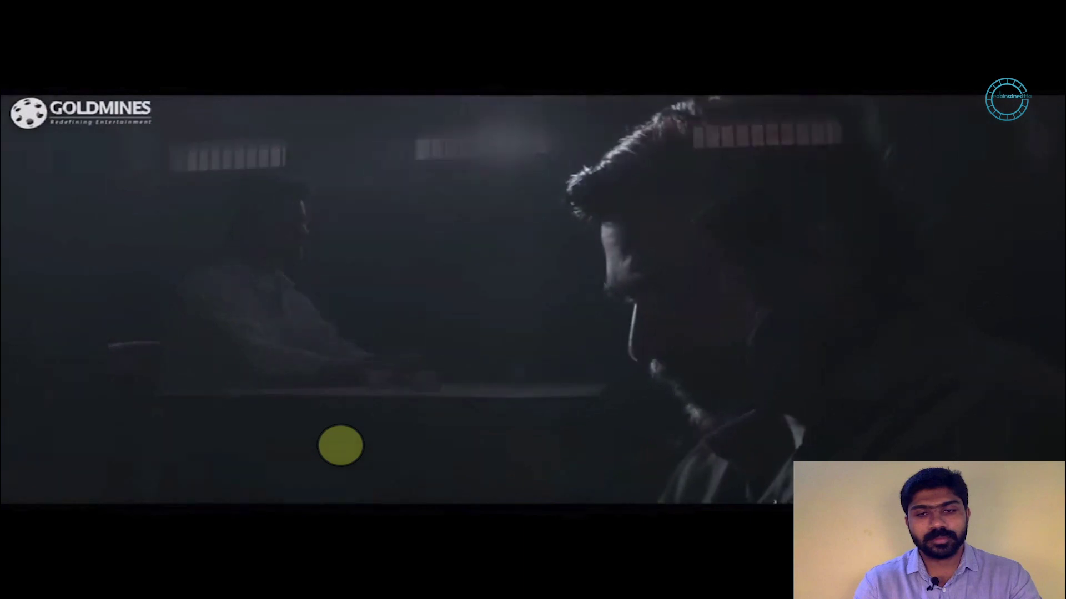
Pause the full-screen Vikram Vedha movie at 29:19
left_click(340, 443)
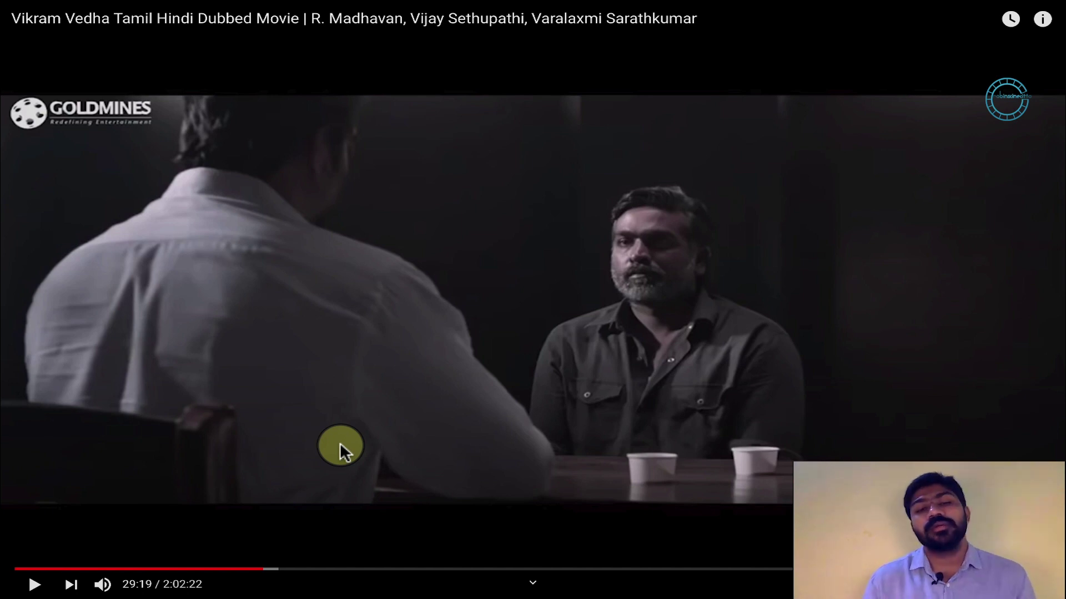
Switch to the other Vikram Vedha tab, watch it full screen, and pause at 27:17
key("Escape")
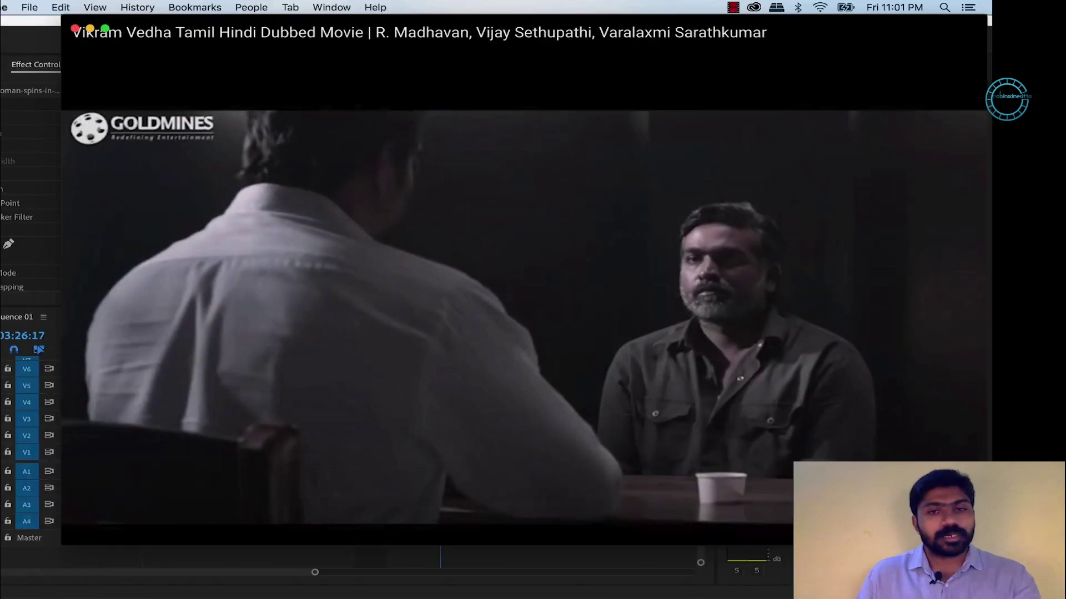
left_click(585, 34)
double_click(605, 323)
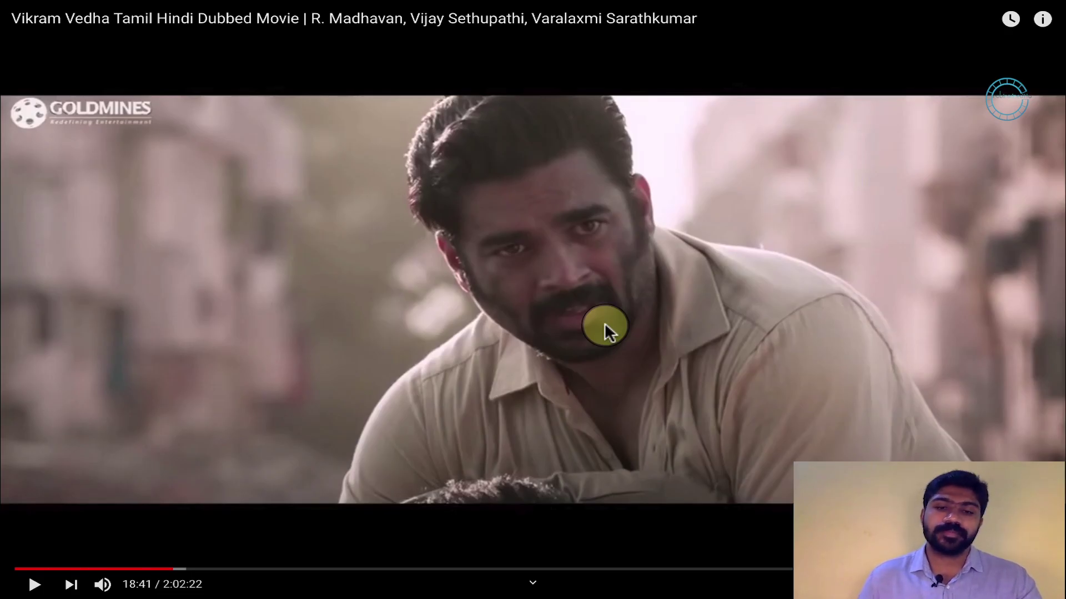
left_click(605, 322)
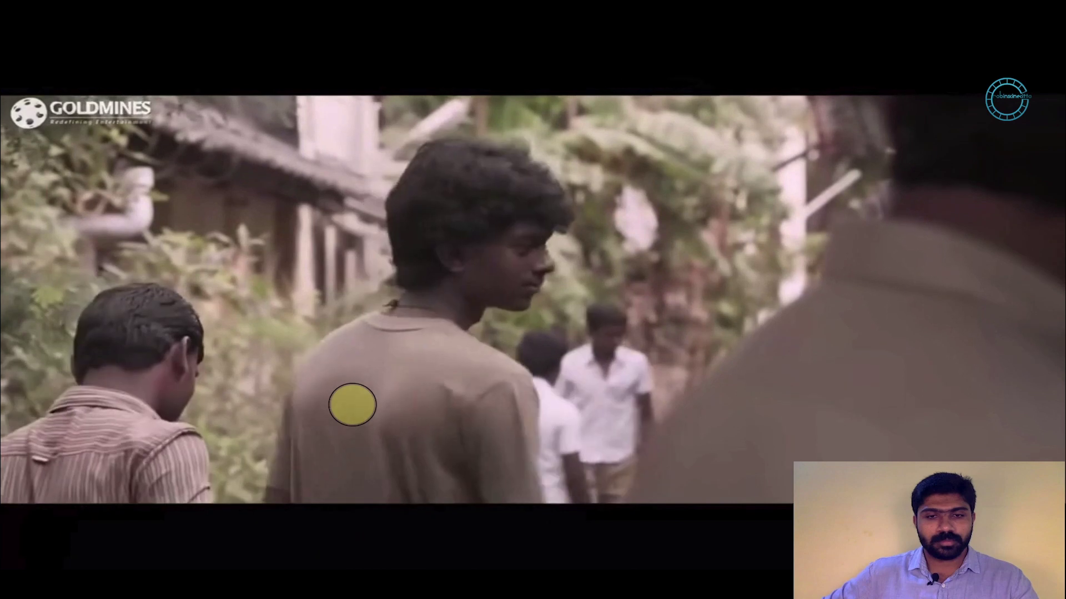
left_click(351, 406)
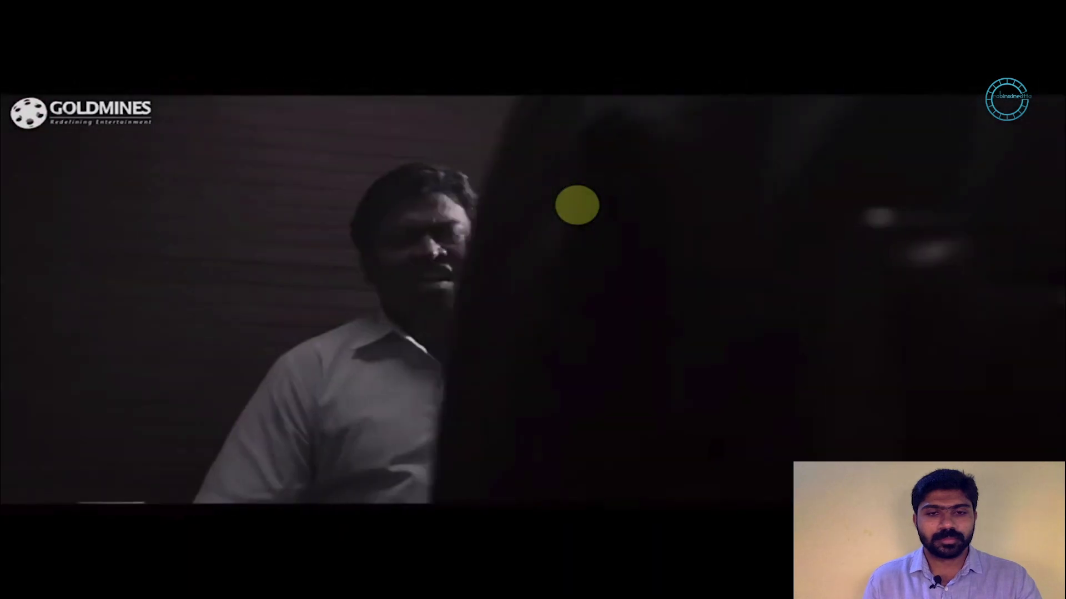
double_click(751, 269)
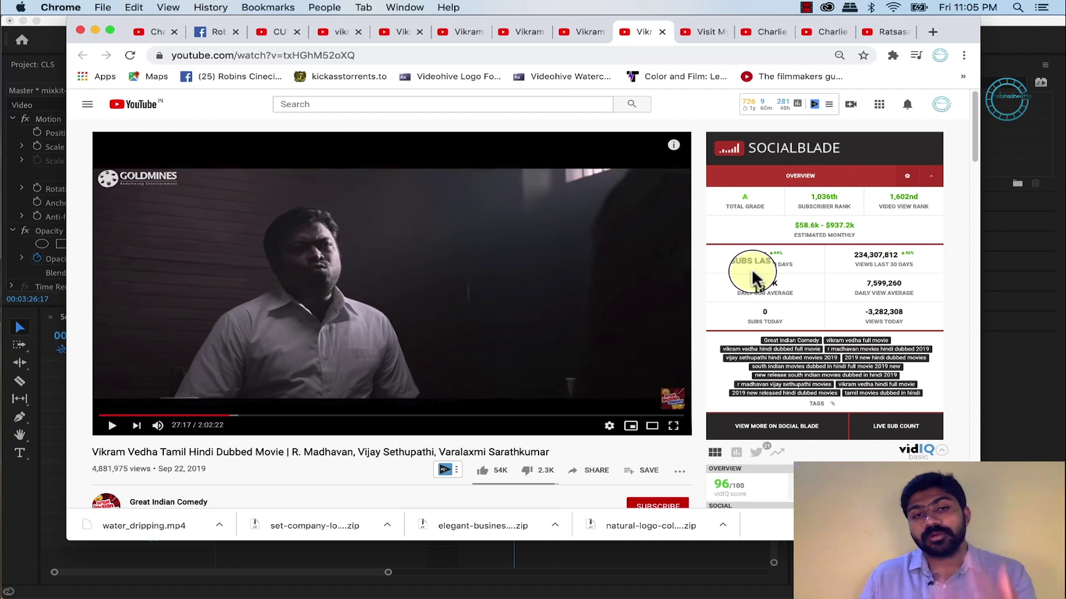
Switch to another video tab and pause the Vikram Vedha movie
left_click(702, 33)
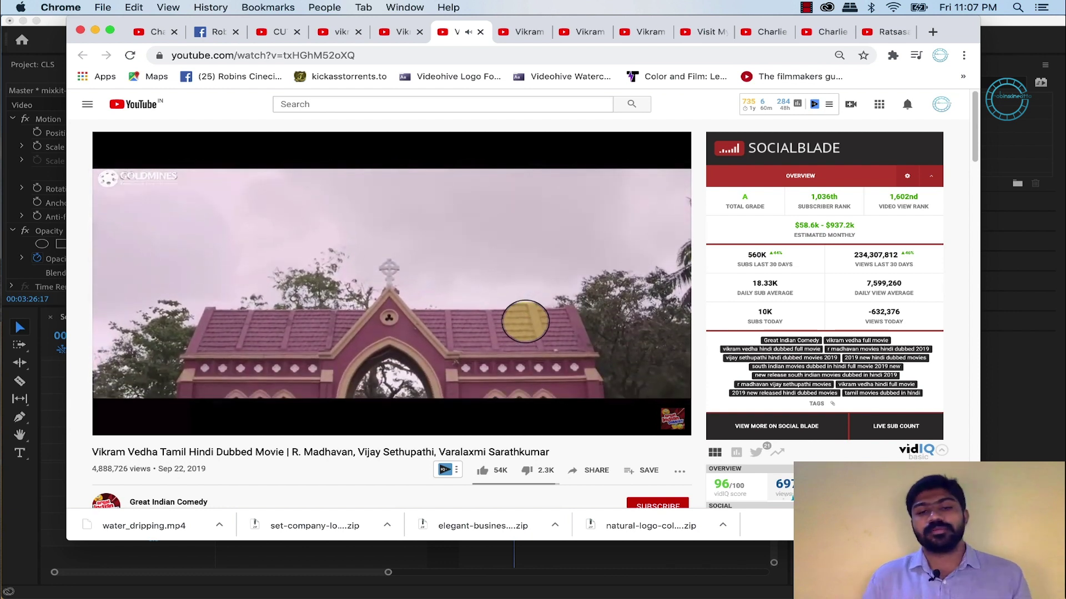
left_click(524, 325)
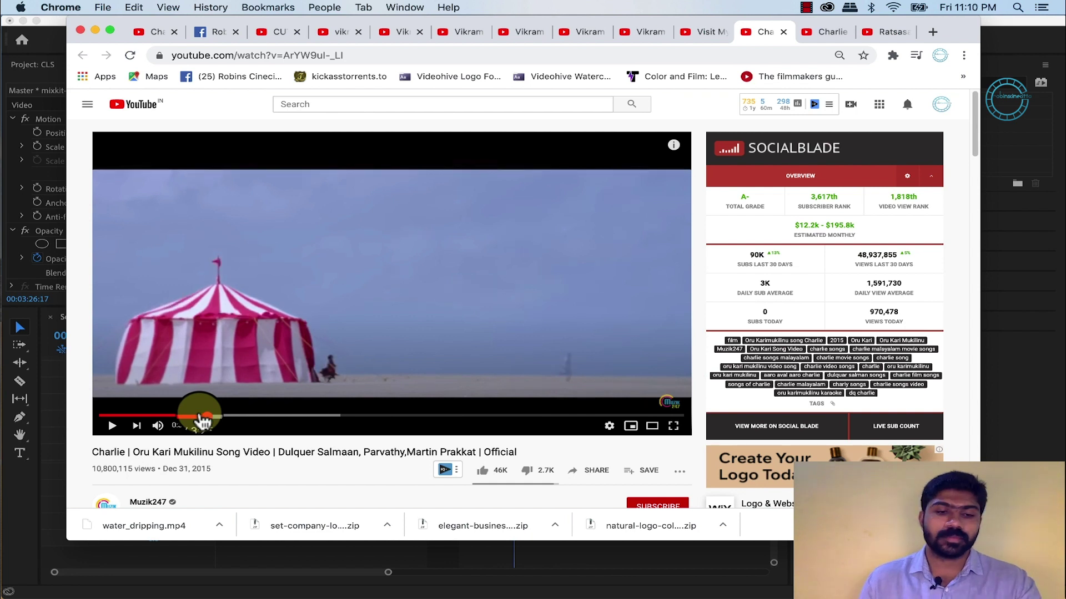
Briefly play the Oru Kari Mukilinu song, then play the Pularikalo song and pause it at 1:20
key("space")
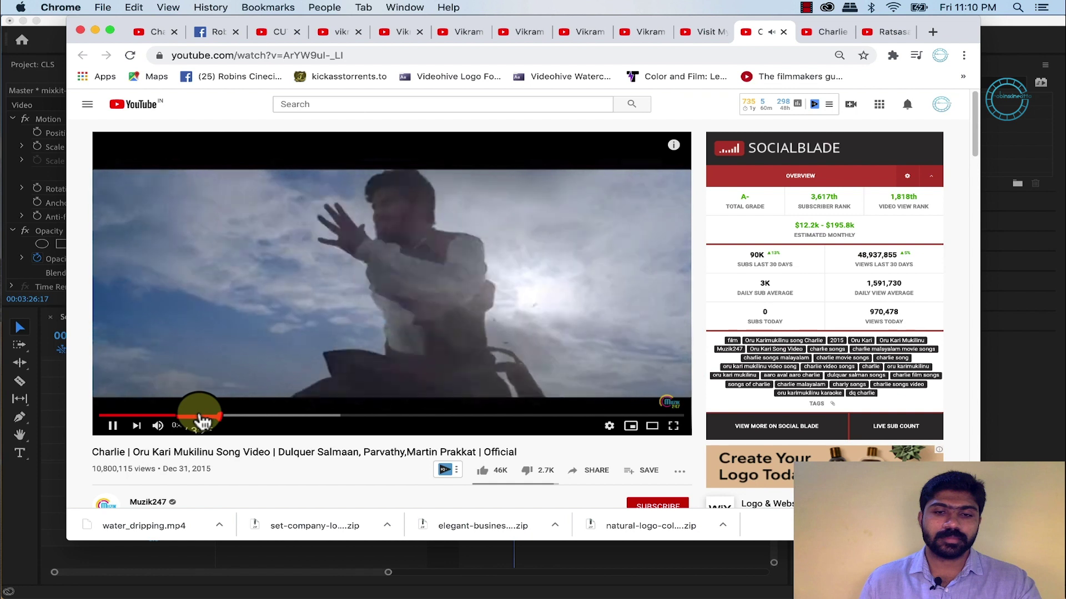
key("space")
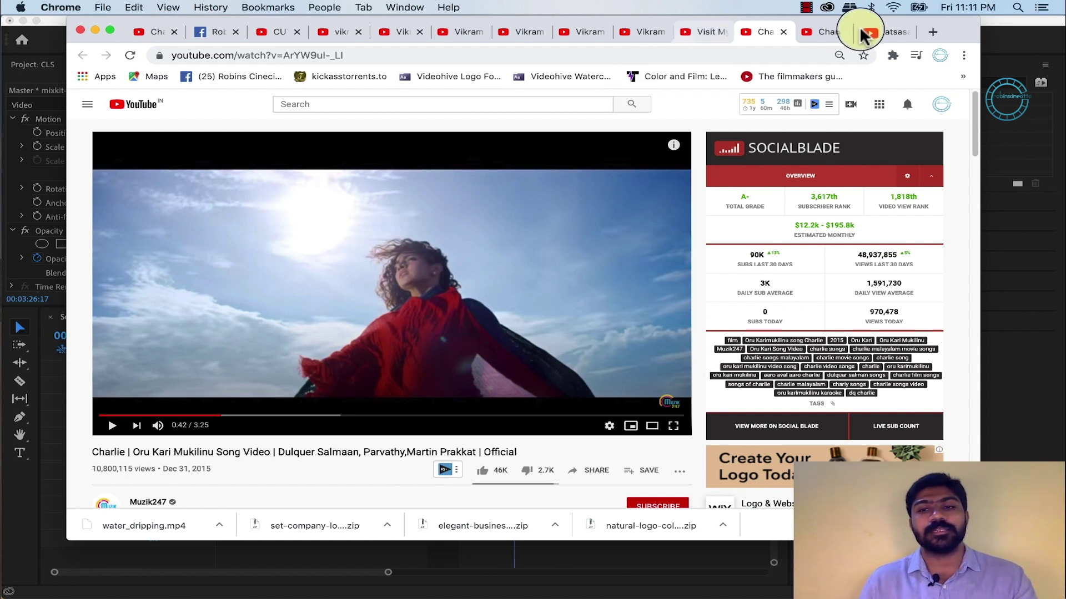
left_click(822, 33)
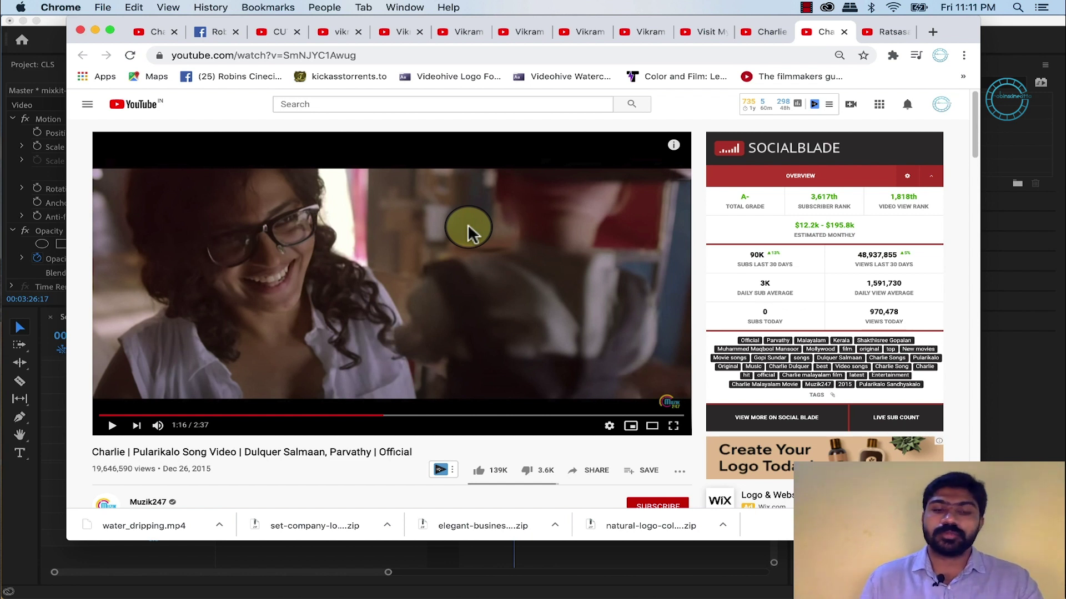
left_click(468, 232)
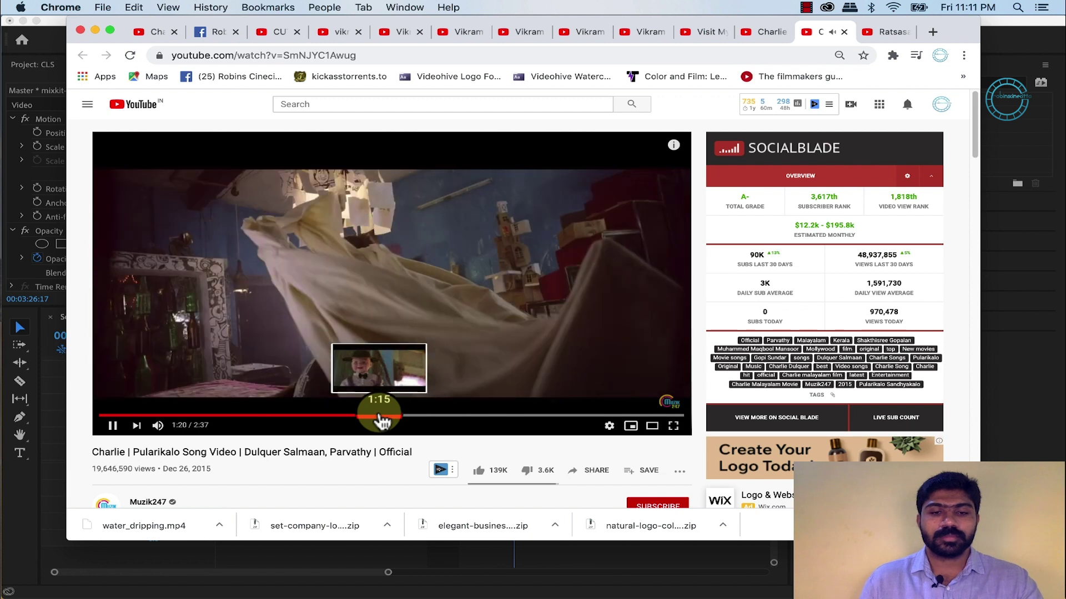
key("space")
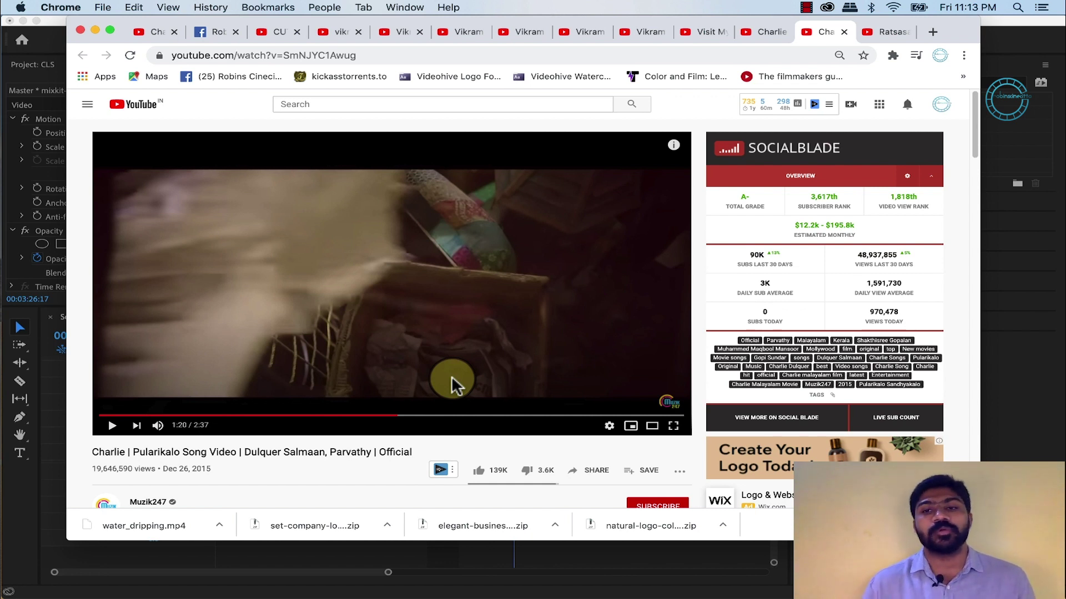
Switch to the Ratsasan movie and play a short stretch before pausing it
left_click(888, 32)
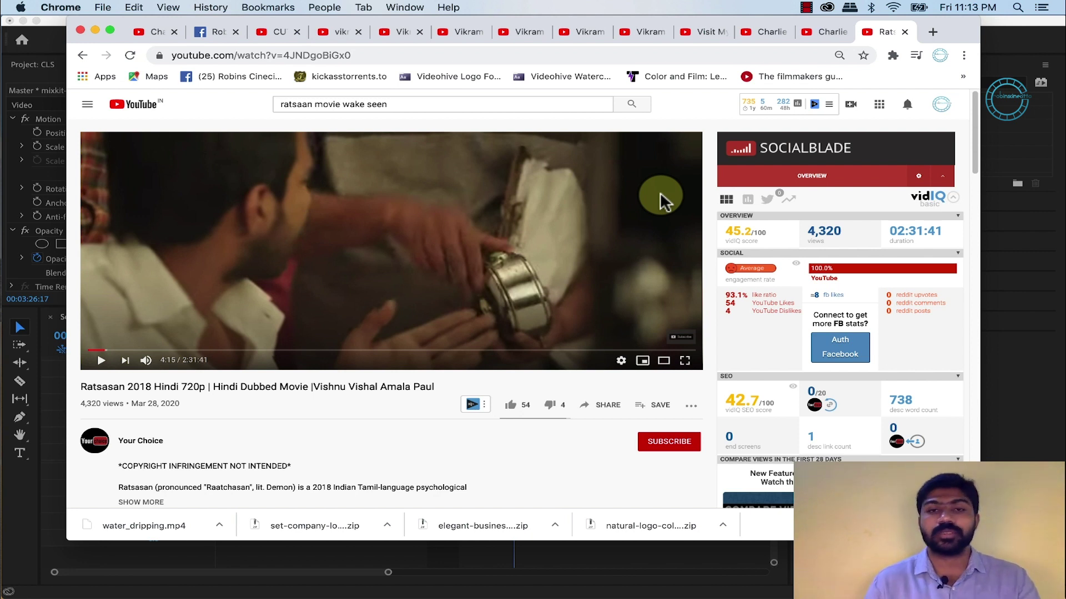
left_click(660, 192)
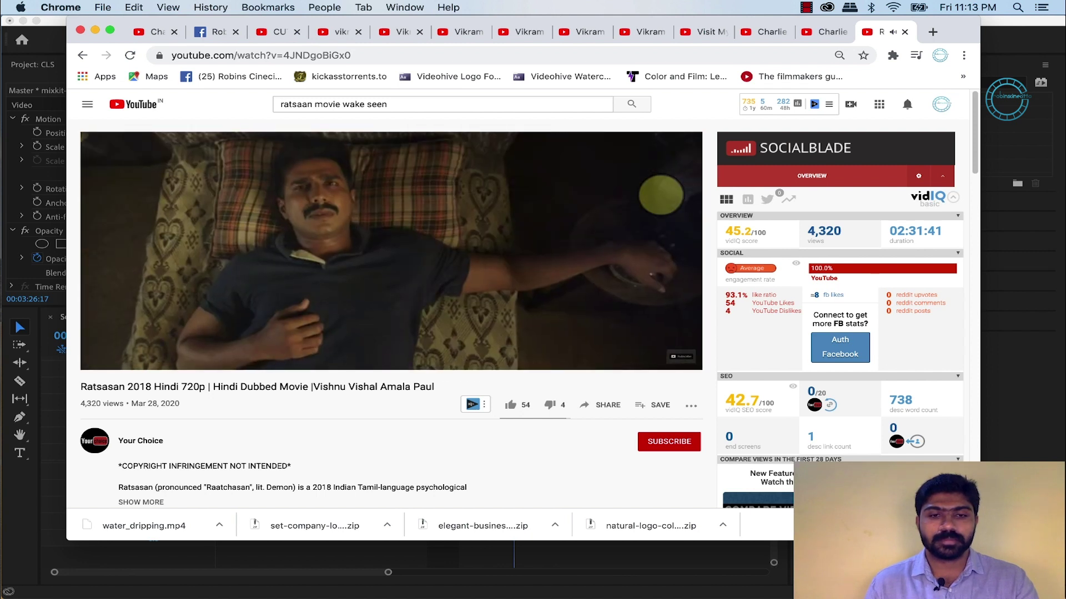
left_click(660, 192)
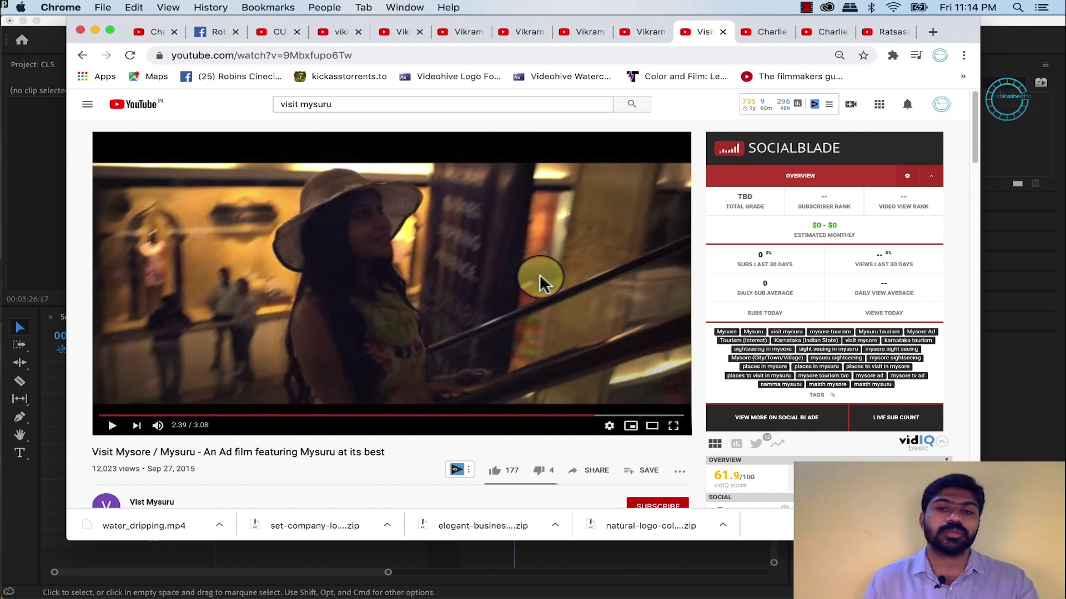
Play and pause the Visit Mysore ad, then replay it from about 2:41 and pause at 2:43
left_click(540, 274)
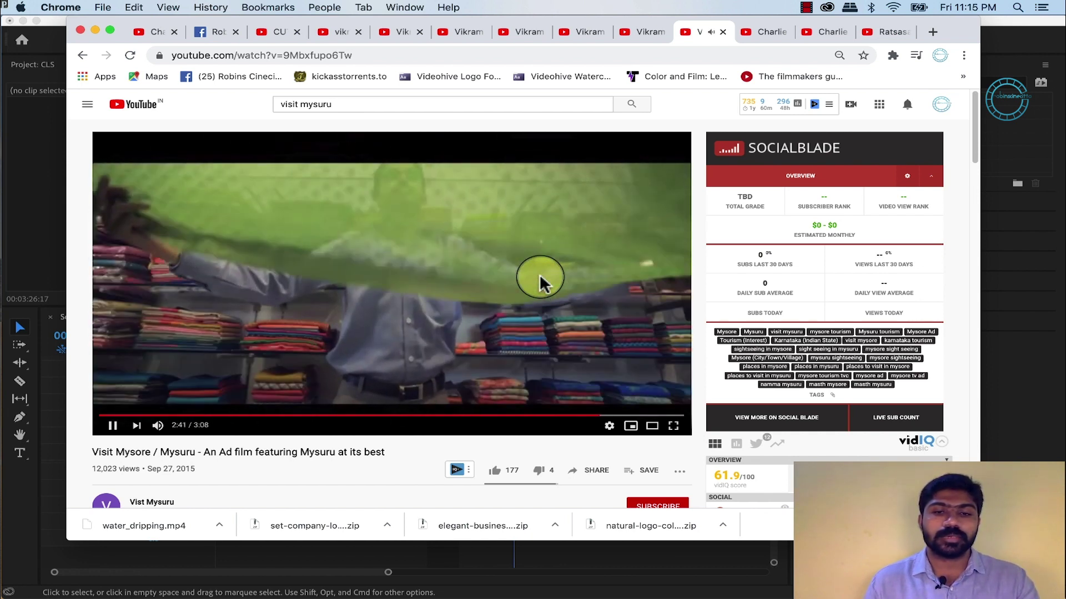
left_click(540, 275)
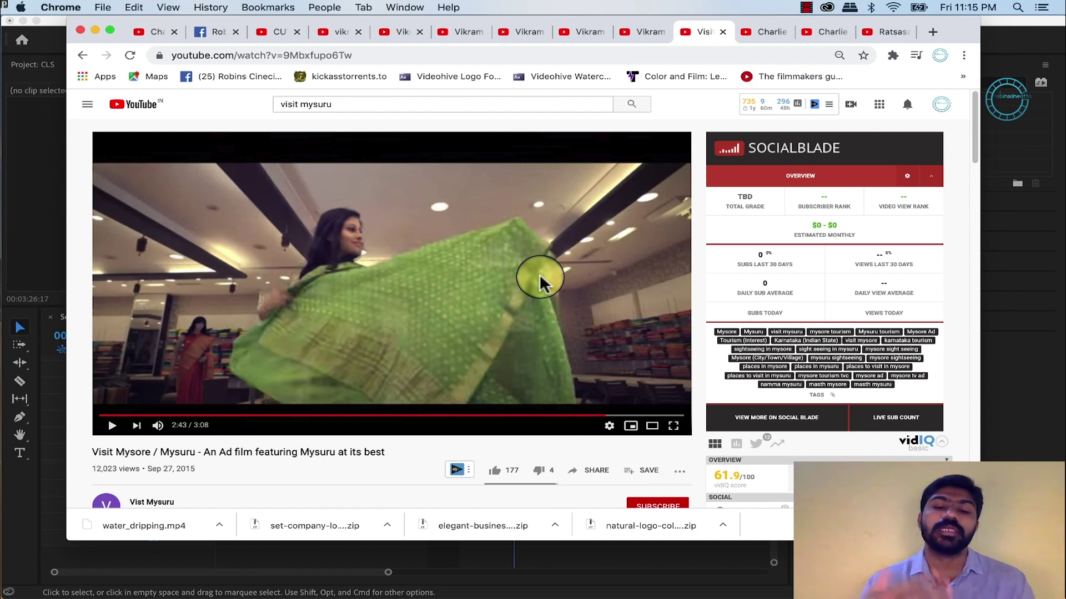
left_click(602, 416)
key("space")
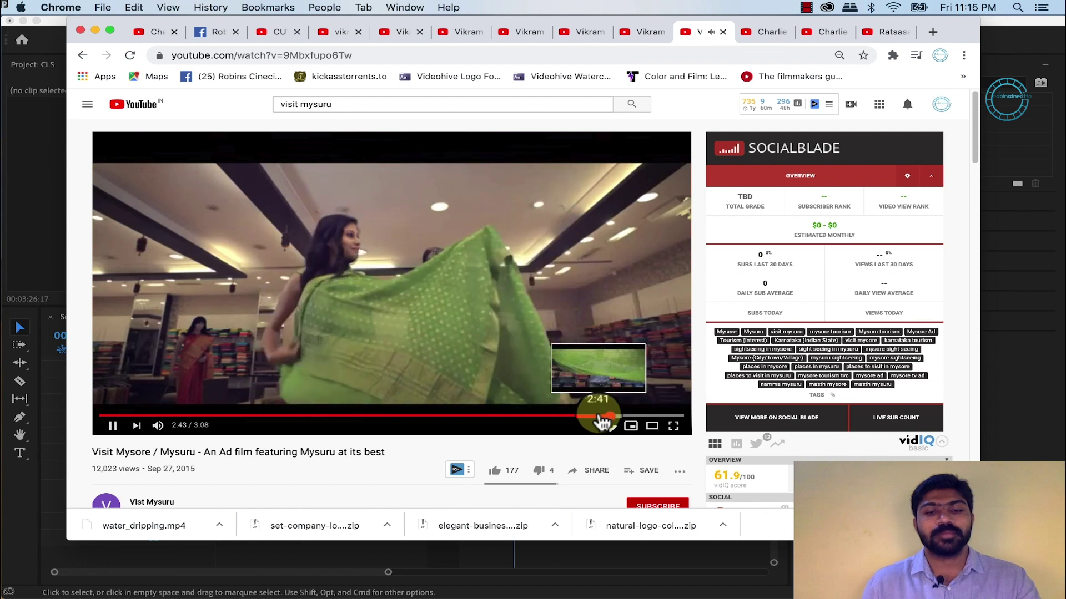
key("space")
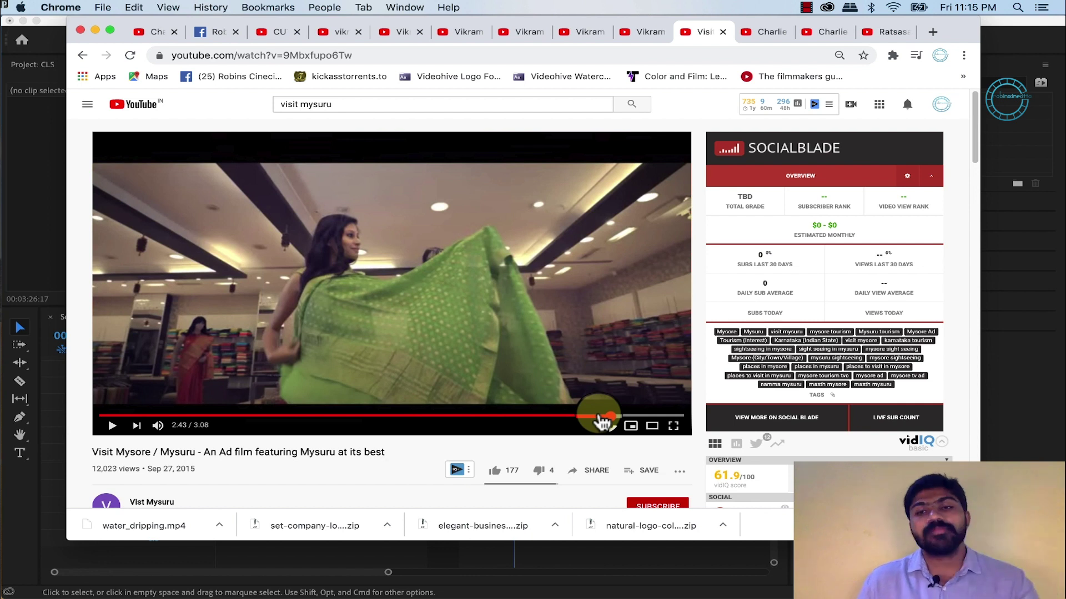
Pause the Vikram Vedha movie on its split-screen scene and switch back to Premiere Pro
left_click(774, 39)
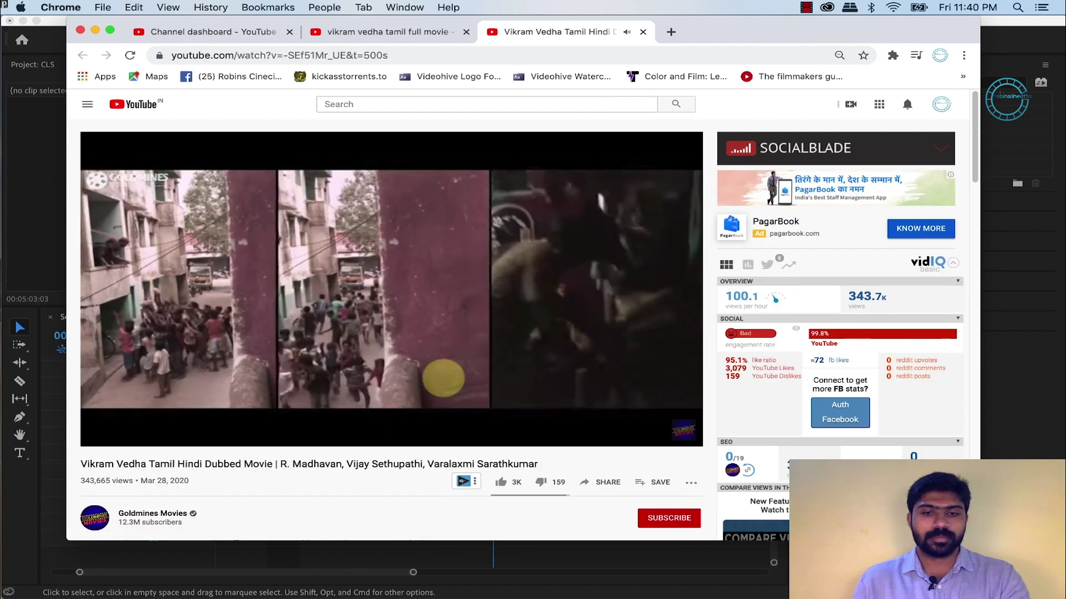
left_click(444, 383)
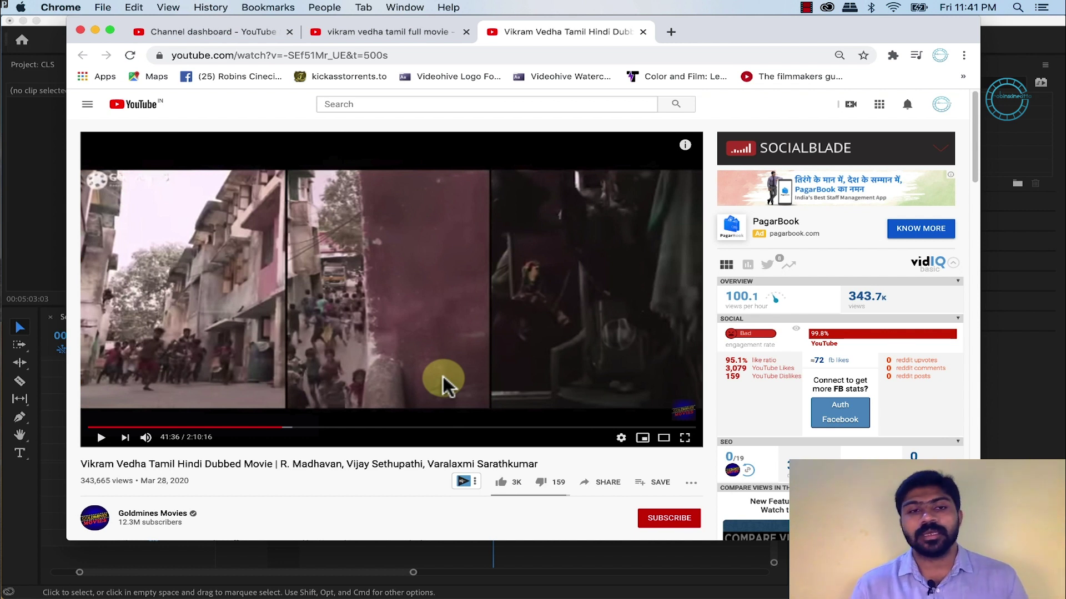
key("super+Tab")
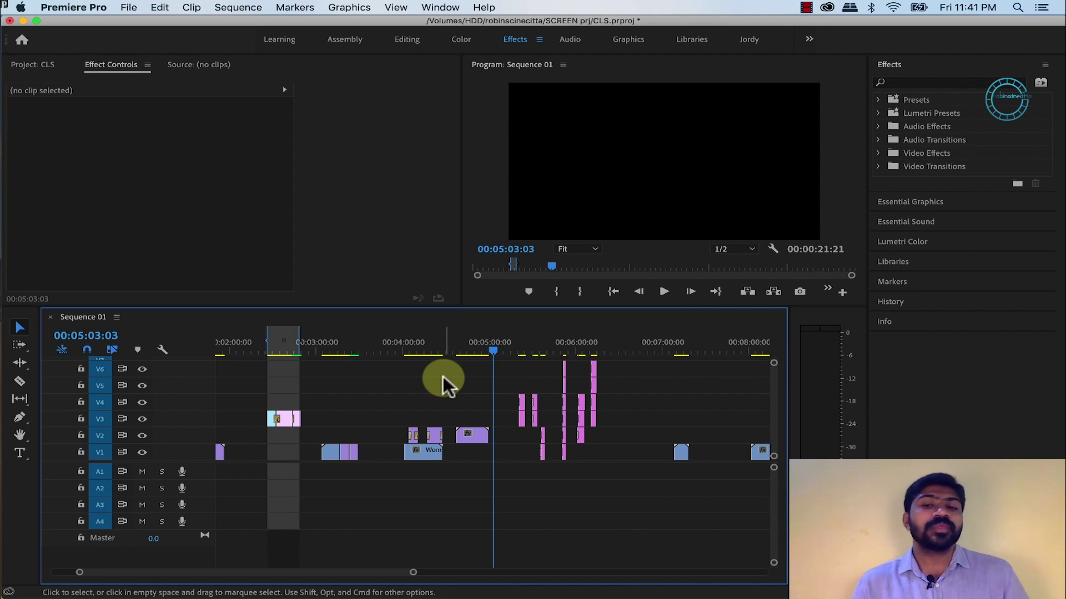
Play the Boy_plane clip stack, stop at 00:00:54:13, and select Boy_plane1.mov on V1
left_click(404, 343)
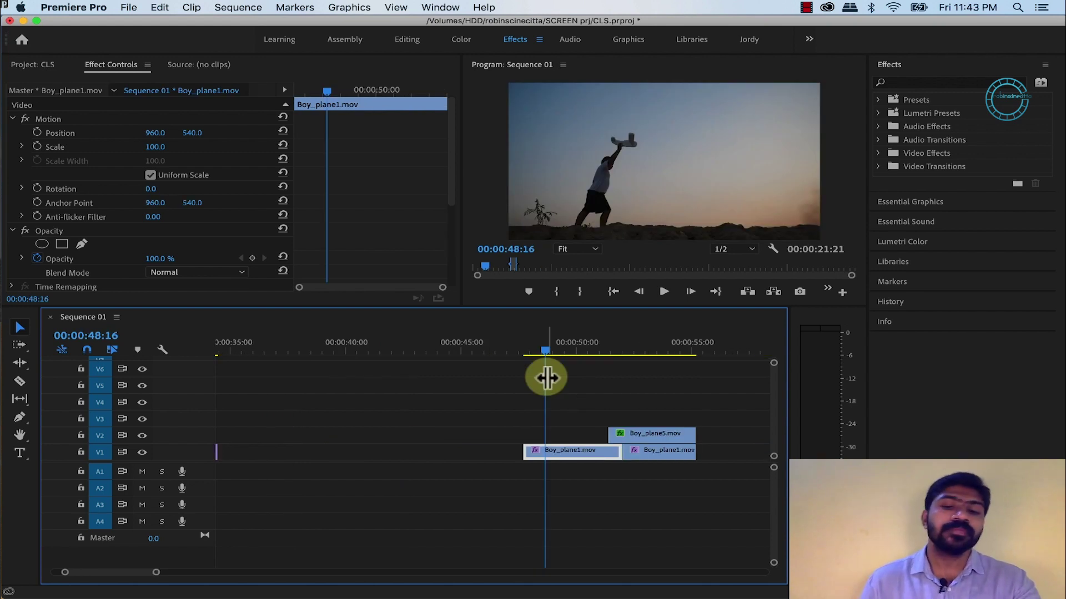
key("space")
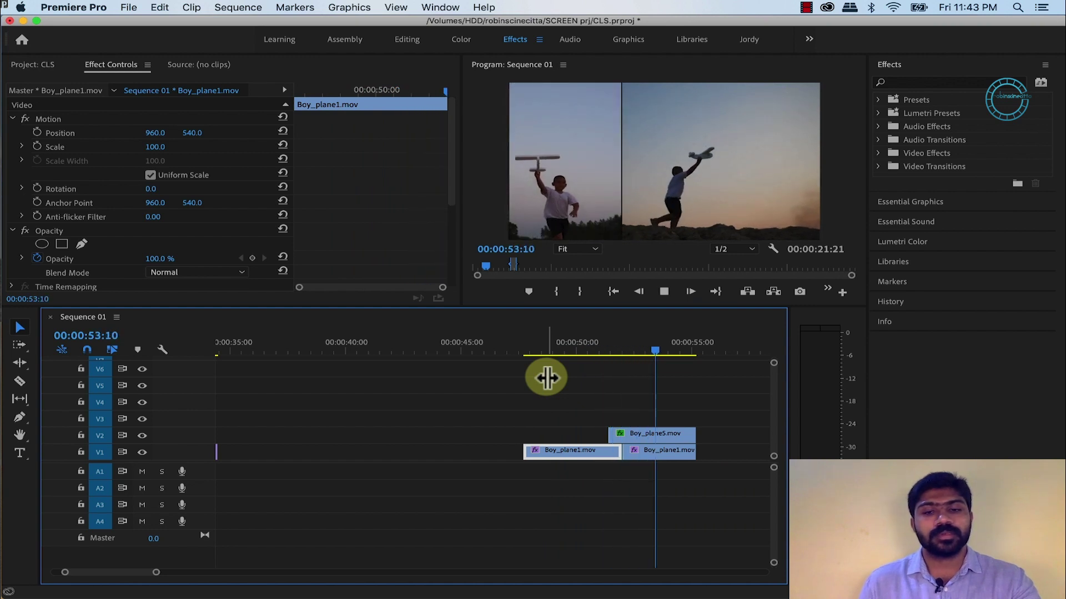
key("space")
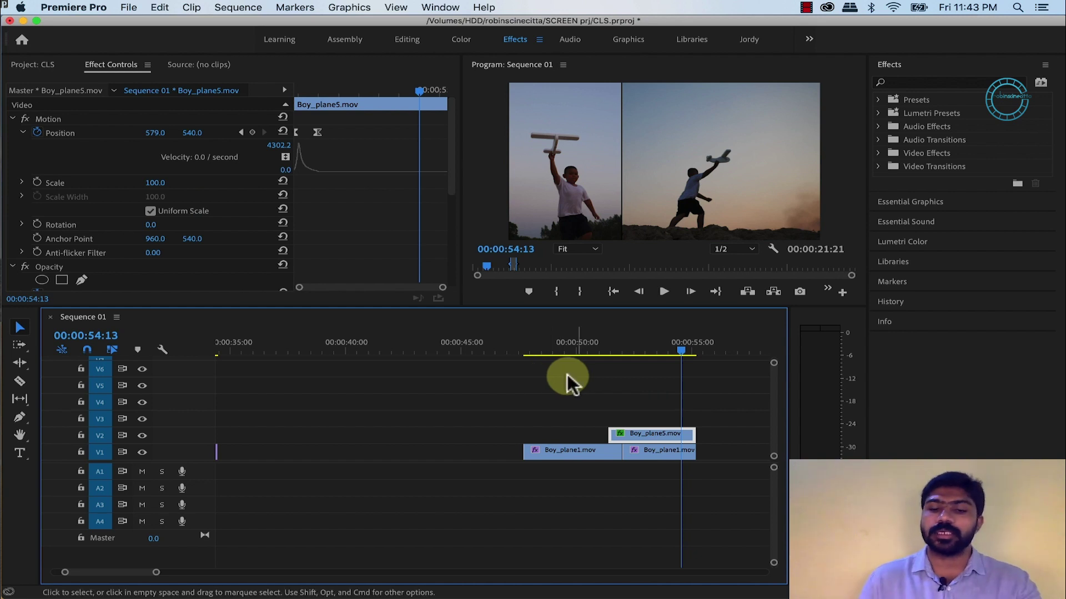
left_click(563, 453)
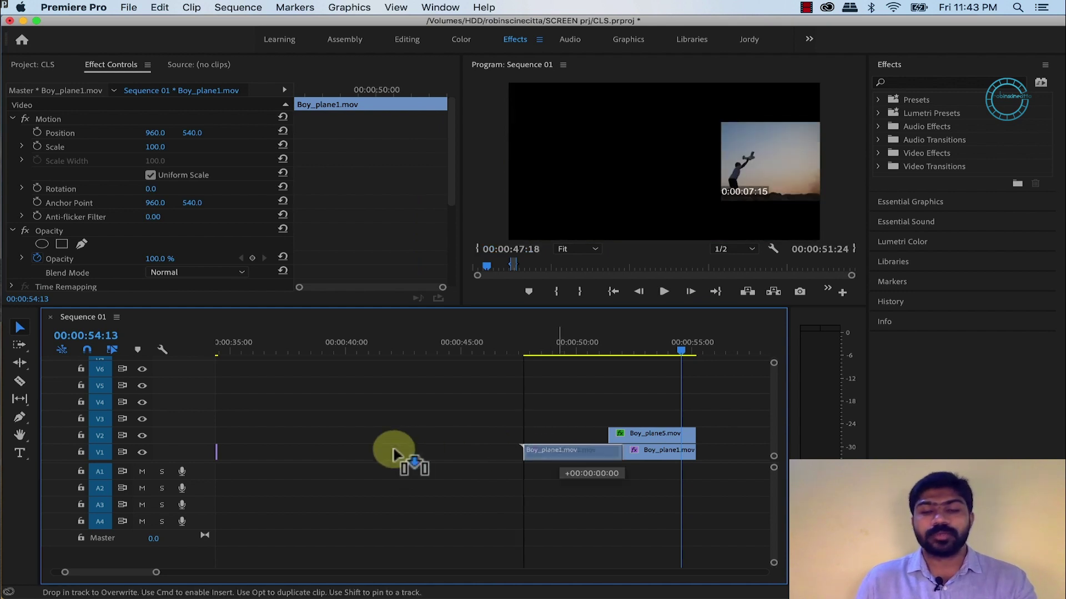
Place a Boy_plane1.mov copy on V1 near 00:00:40 and scrub through it
left_click_drag(394, 448, 398, 451)
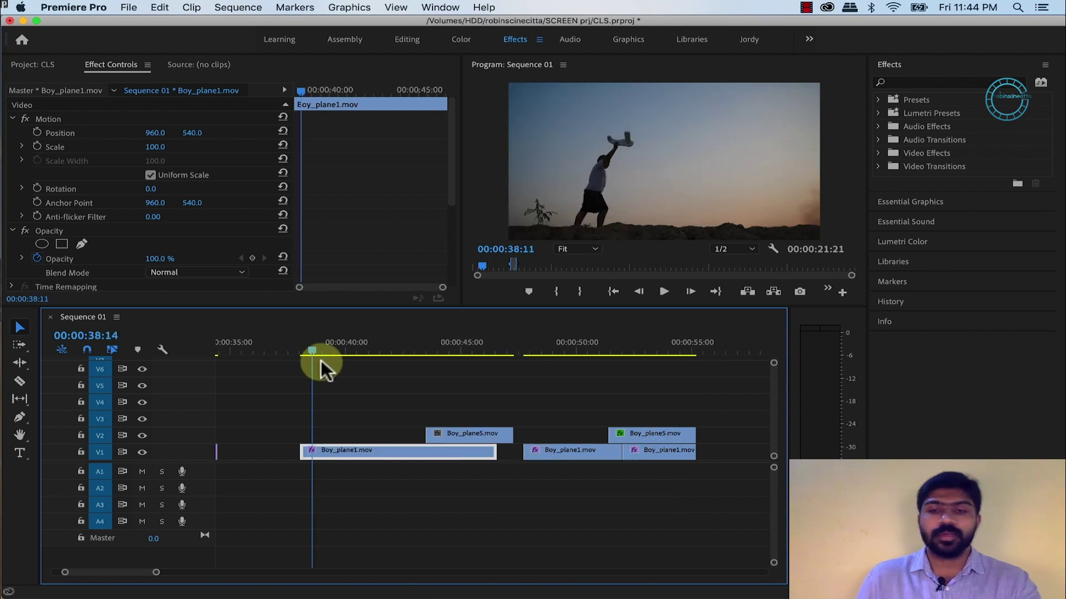
left_click_drag(321, 360, 449, 371)
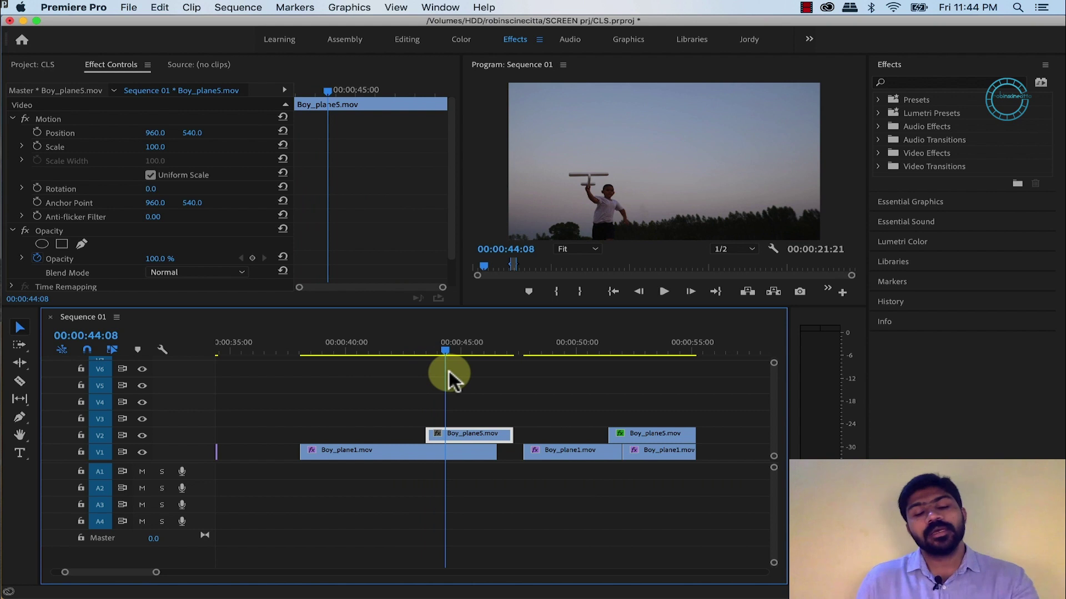
left_click_drag(448, 371, 456, 371)
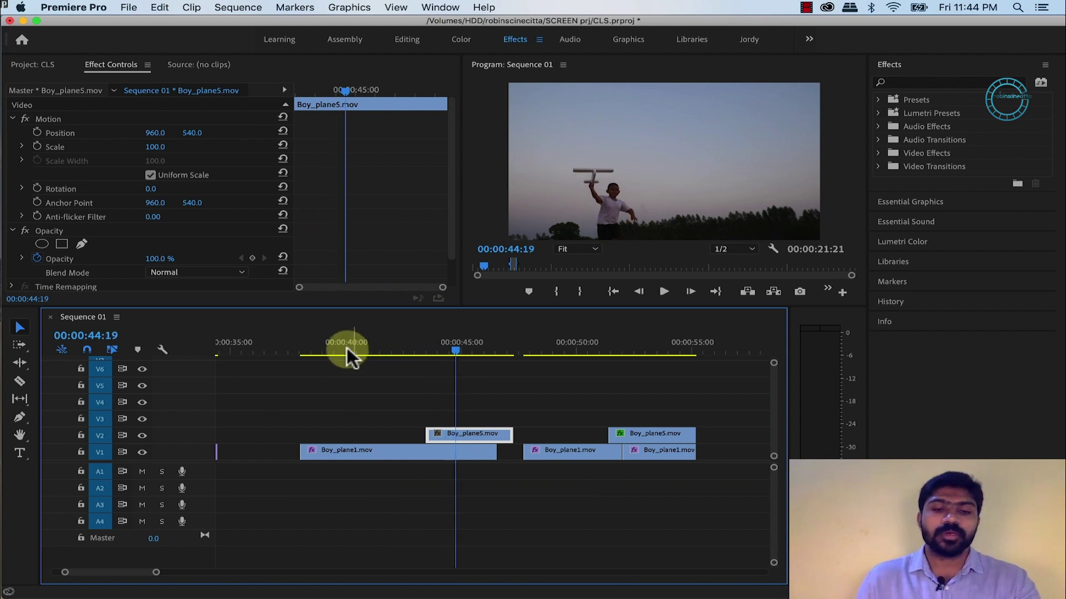
left_click_drag(315, 344, 364, 348)
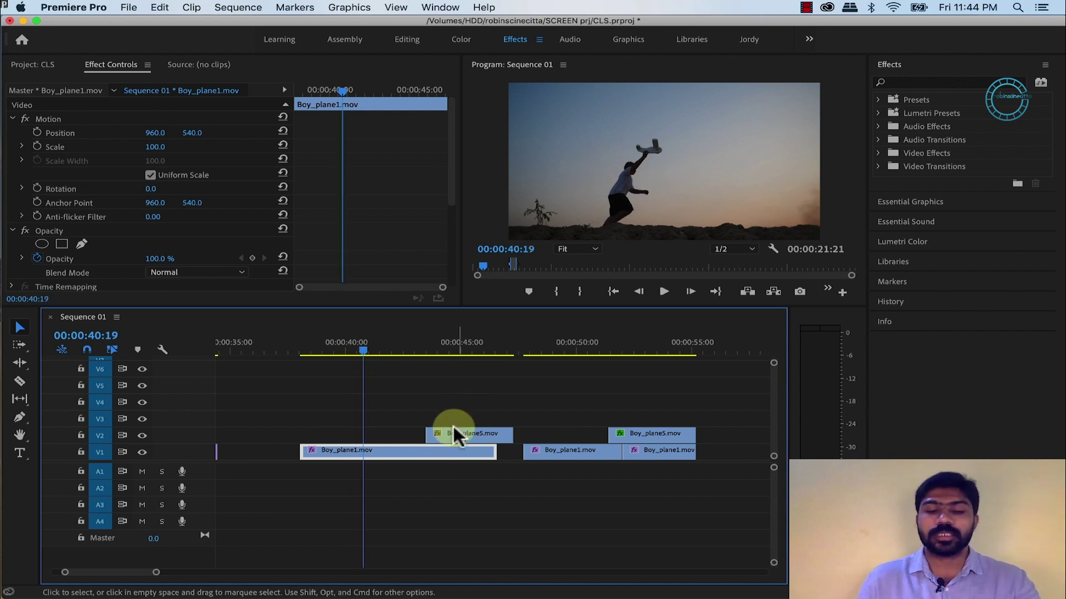
Slide the Boy_plane5.mov copy on V2 to start at 00:00:40:19 and zoom in around it
left_click(438, 434)
left_click_drag(406, 430, 394, 429)
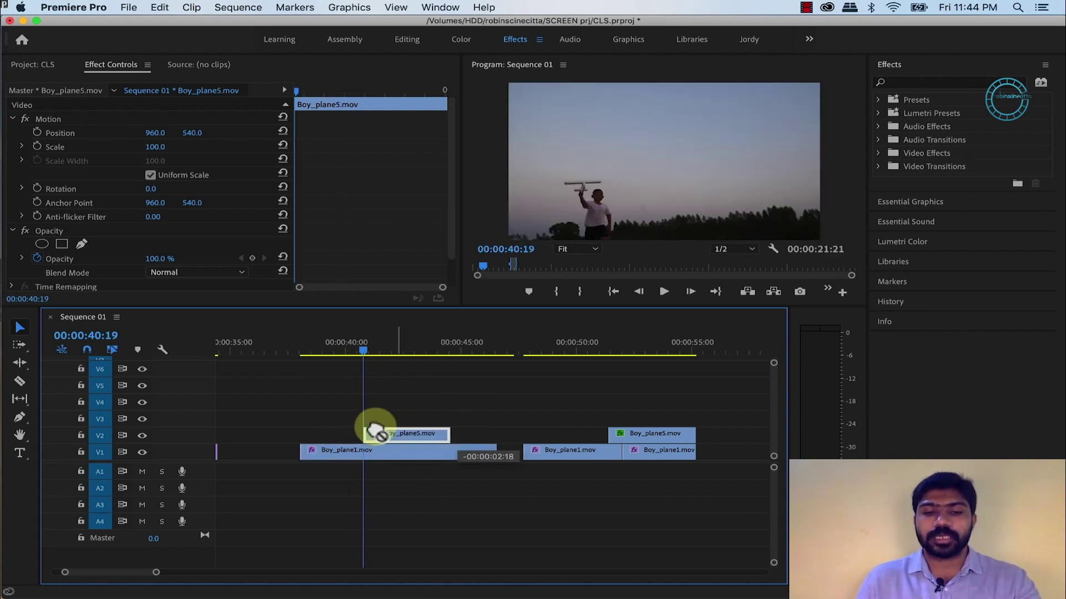
key("=")
key("=")
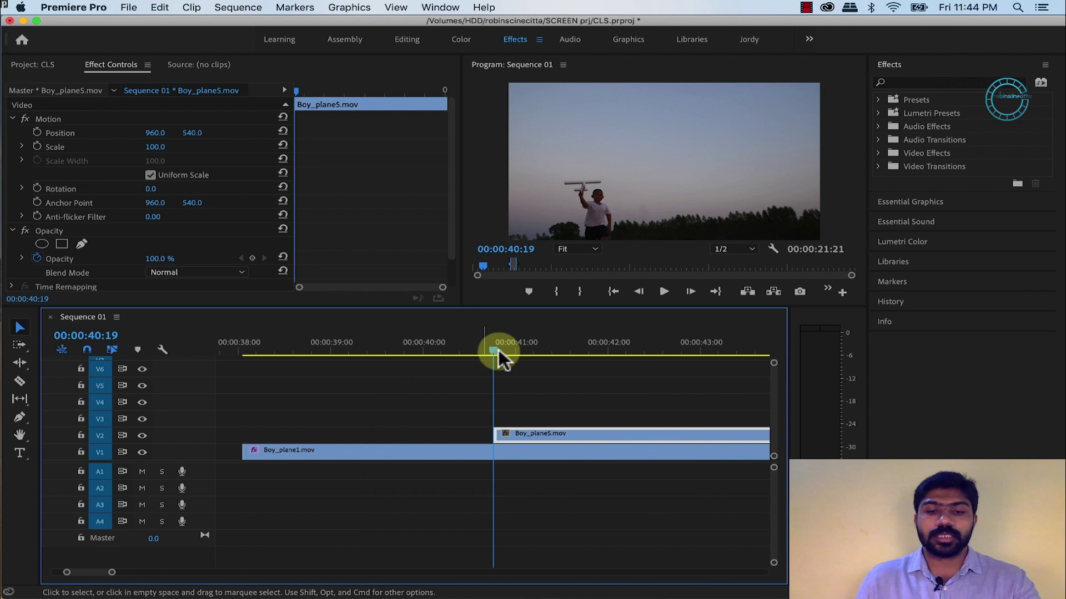
mouse_move(494, 349)
left_mouse_down()
mouse_move(467, 355)
mouse_move(552, 355)
mouse_move(501, 355)
left_mouse_up()
Apply the Crop effect to Boy_plane5 on V2 at 40:24, trimming 7% left and 54% right
left_click(166, 133)
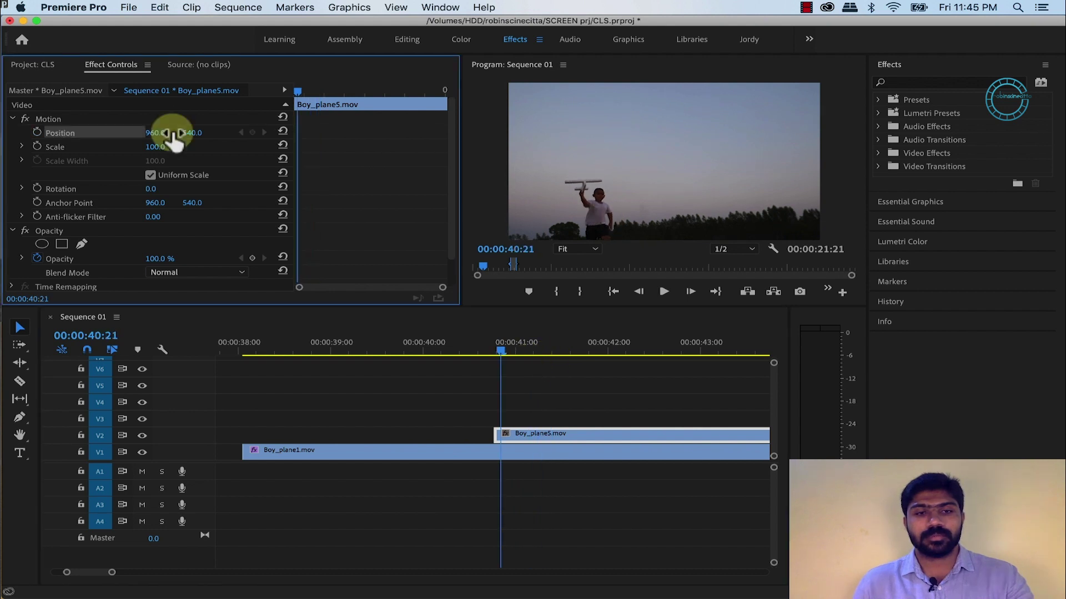
left_click(513, 344)
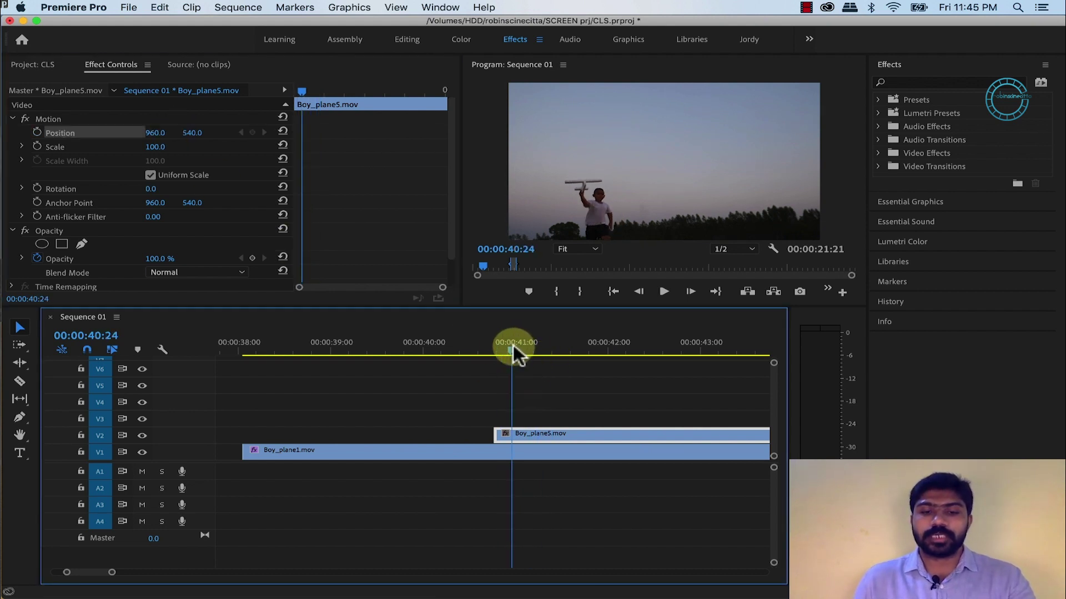
left_click(908, 82)
type("crop")
left_click_drag(924, 206, 525, 441)
left_click_drag(448, 158, 445, 246)
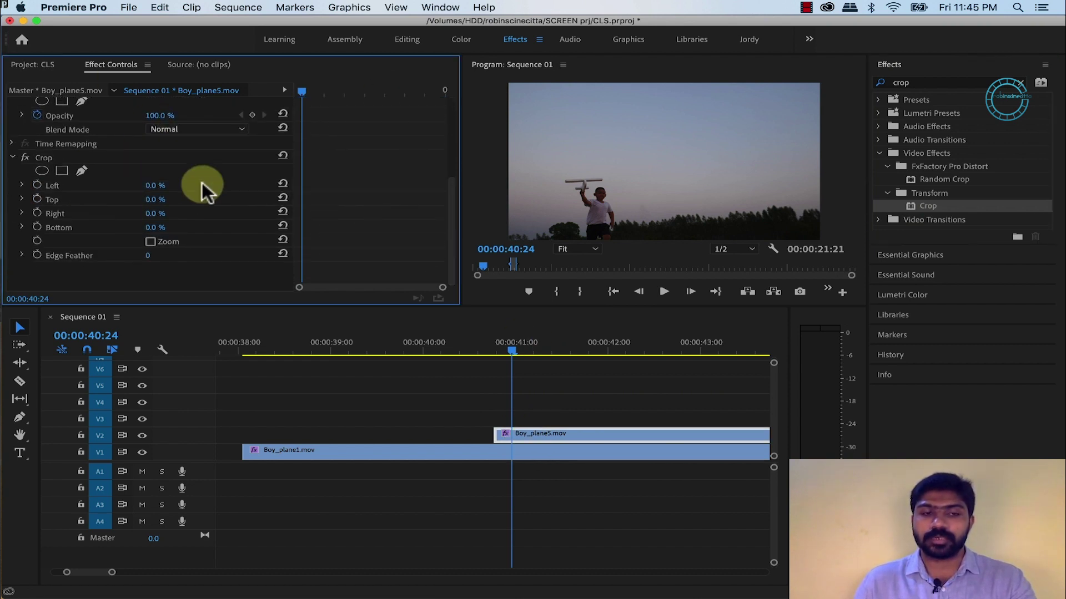
mouse_move(156, 214)
left_mouse_down()
mouse_move(189, 214)
mouse_move(135, 214)
mouse_move(163, 214)
mouse_move(151, 188)
left_mouse_up()
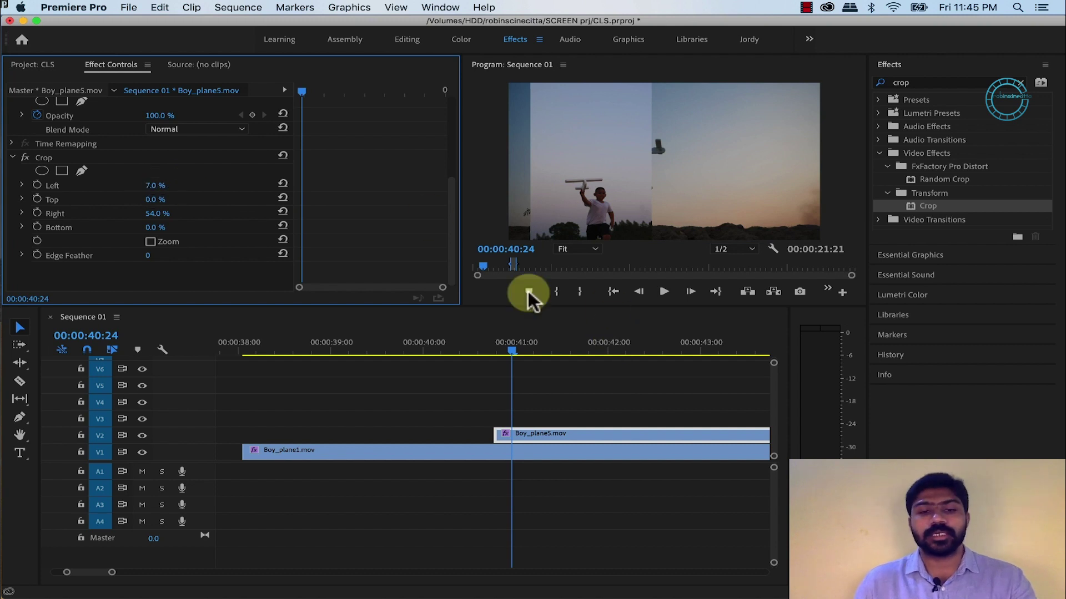
Slide Boy_plane5 left to Position X 829 and preview the frames around 42 seconds
left_click(580, 434)
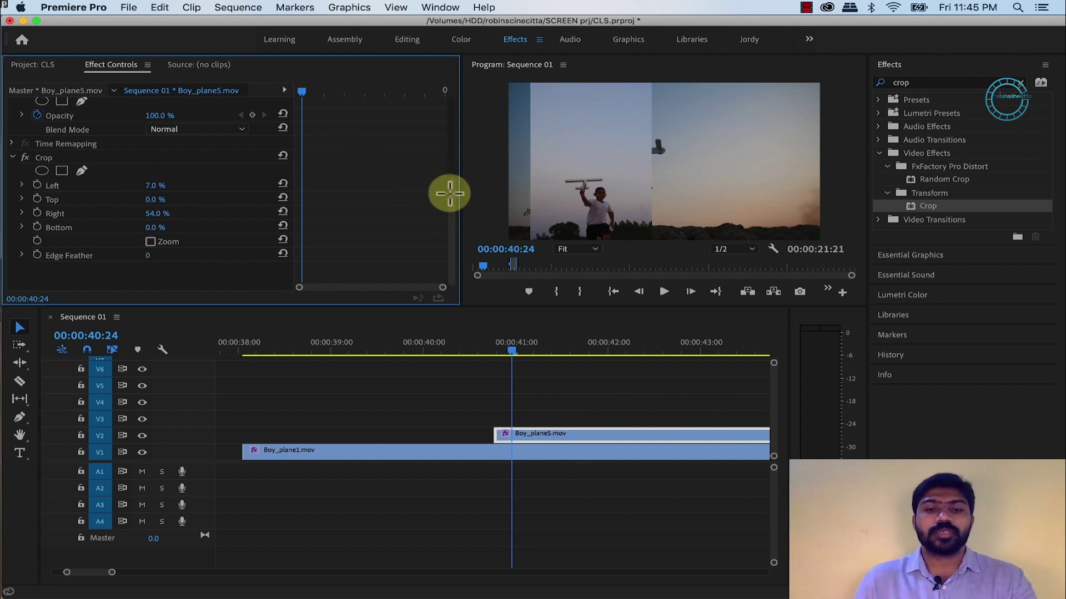
left_click_drag(451, 207, 451, 51)
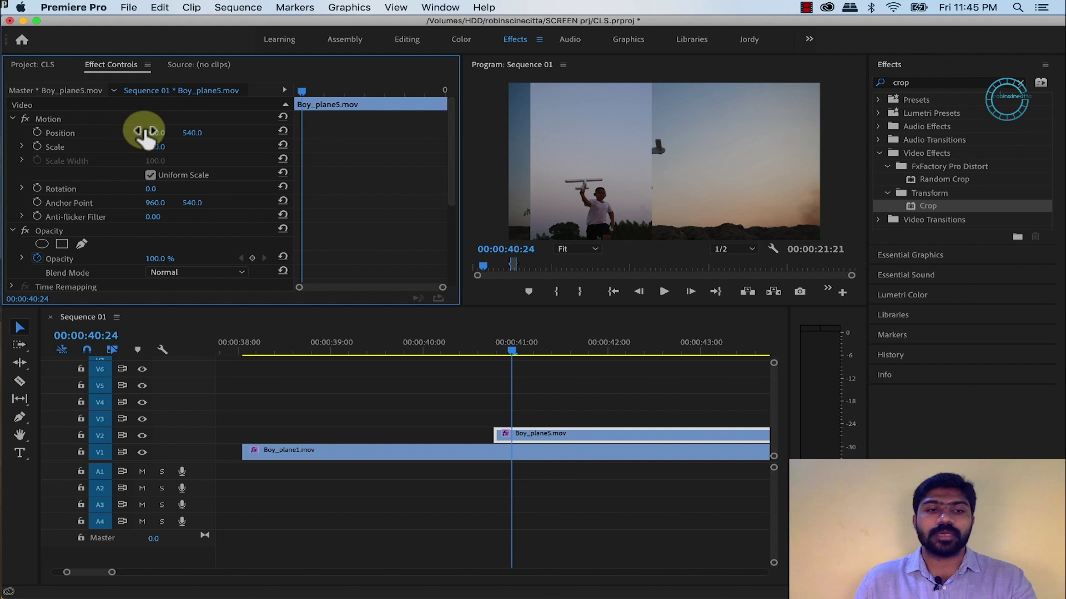
left_click_drag(155, 133, 85, 133)
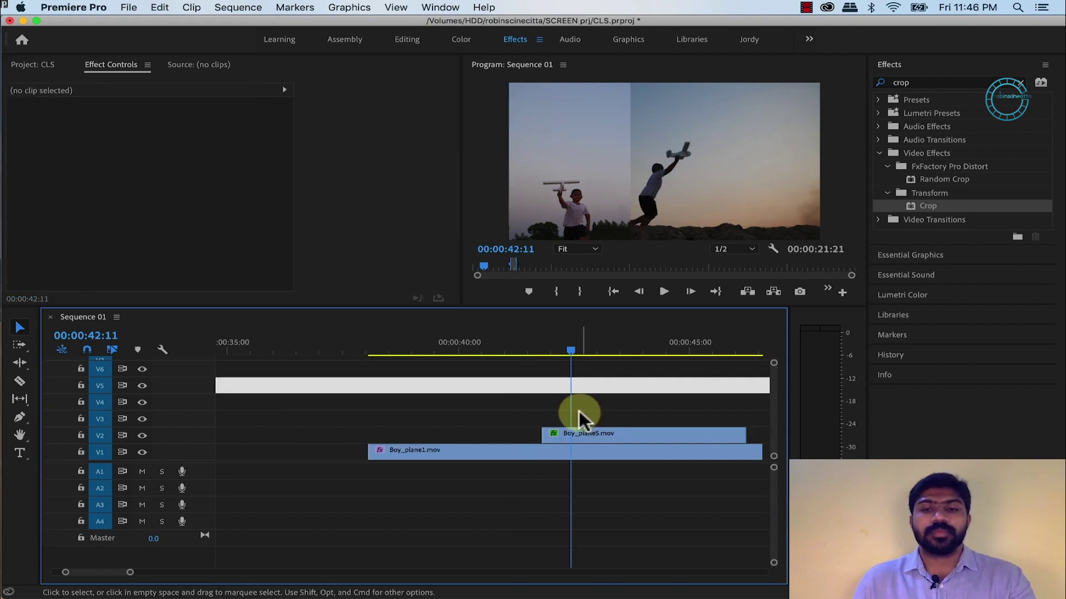
left_click(589, 433)
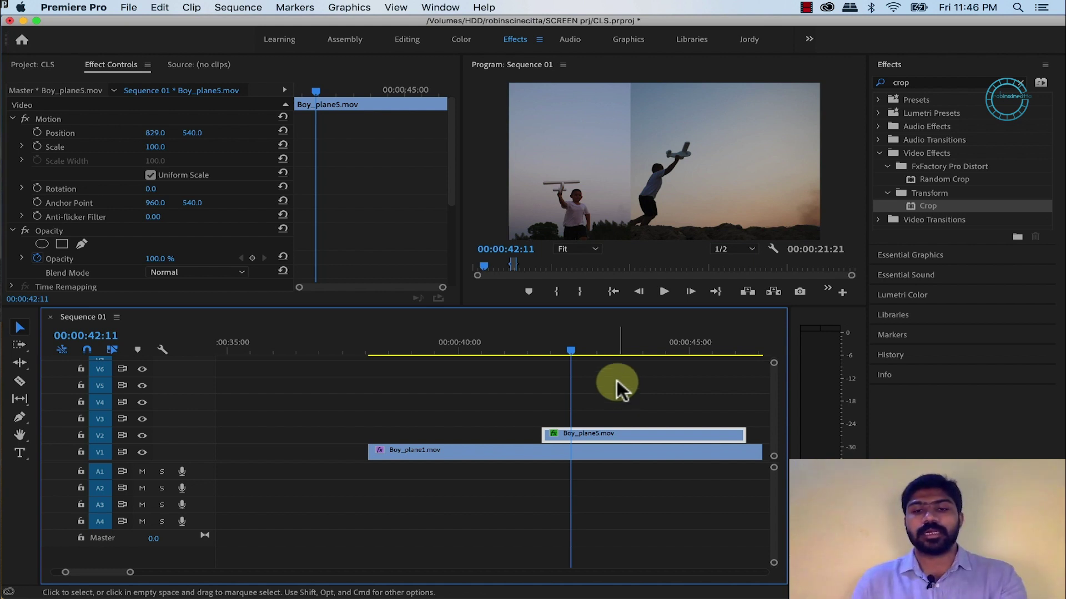
left_click_drag(572, 344, 557, 352)
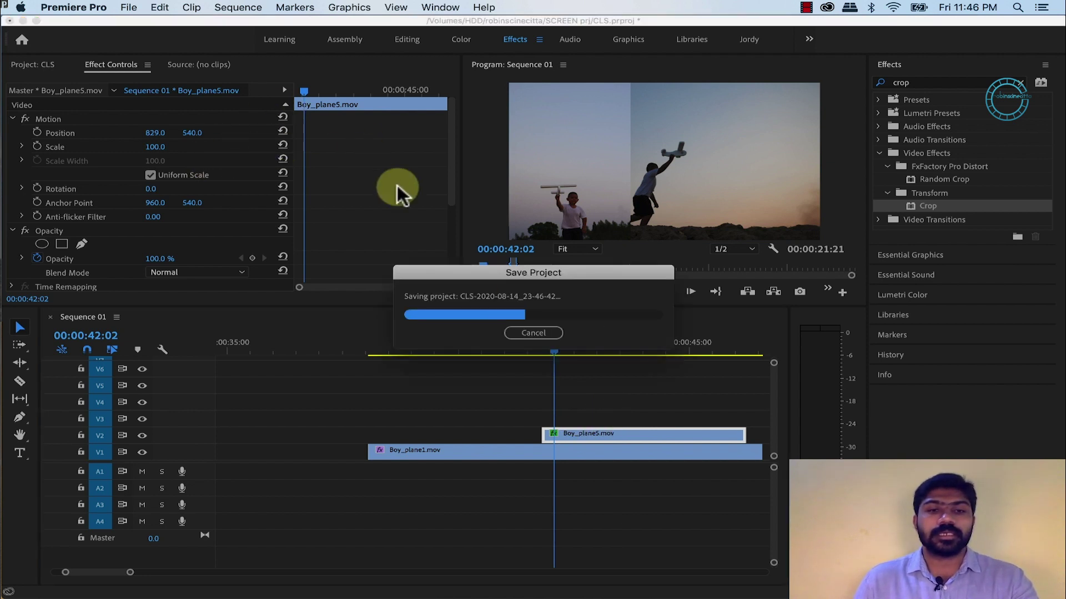
Keyframe Boy_plane5's Position from X 78 at 41:21 to 829 at 42:06, and preview the slide-in
left_click(562, 349)
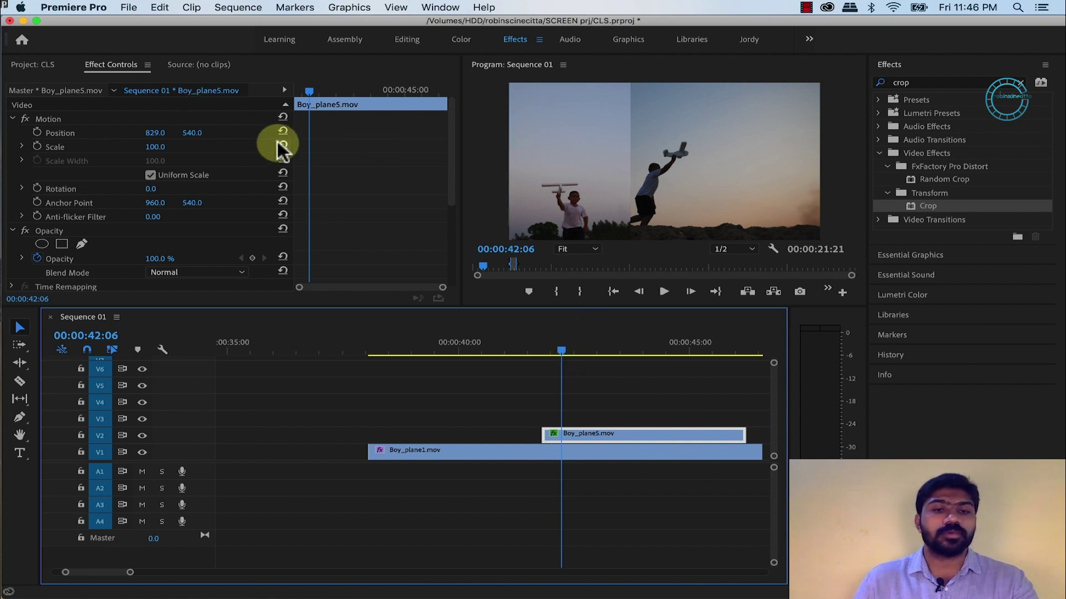
left_click(32, 131)
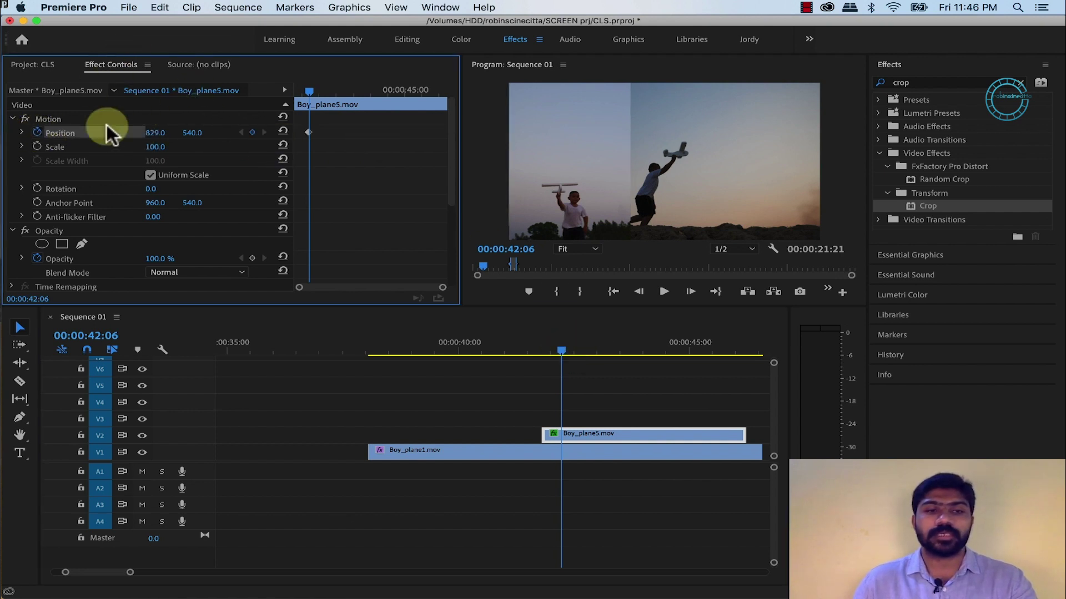
left_click_drag(308, 88, 298, 91)
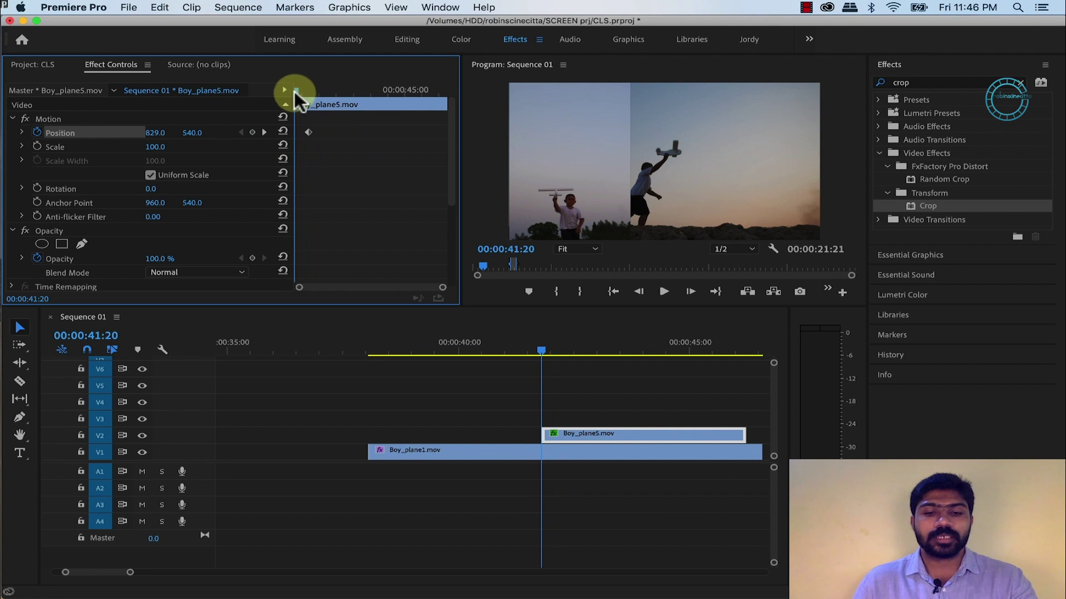
left_click_drag(298, 91, 297, 96)
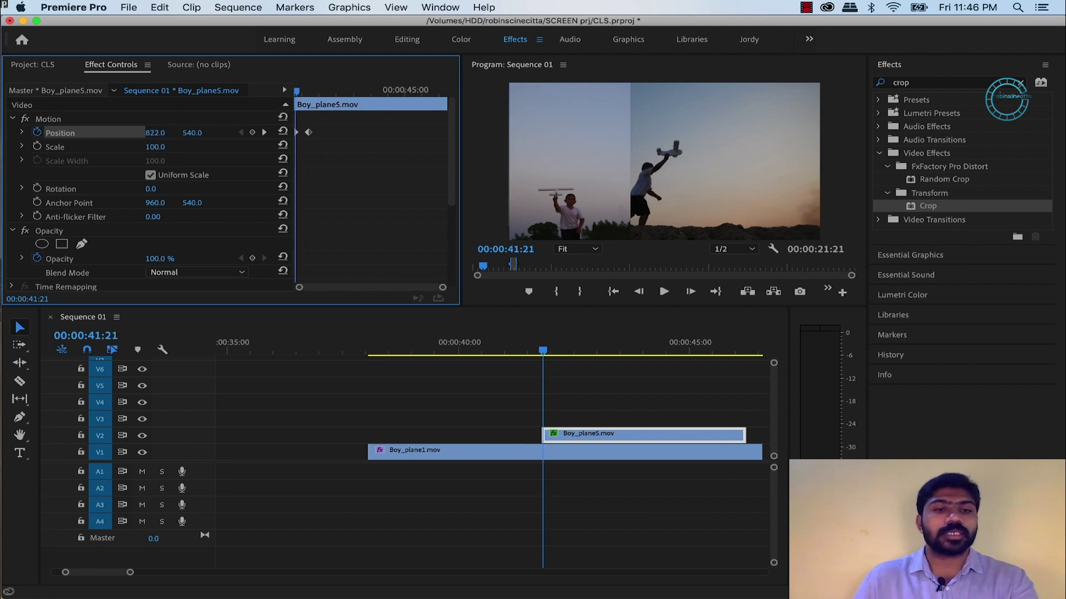
left_click_drag(155, 132, 88, 132)
mouse_move(155, 132)
left_mouse_down()
mouse_move(164, 136)
mouse_move(136, 136)
left_mouse_up()
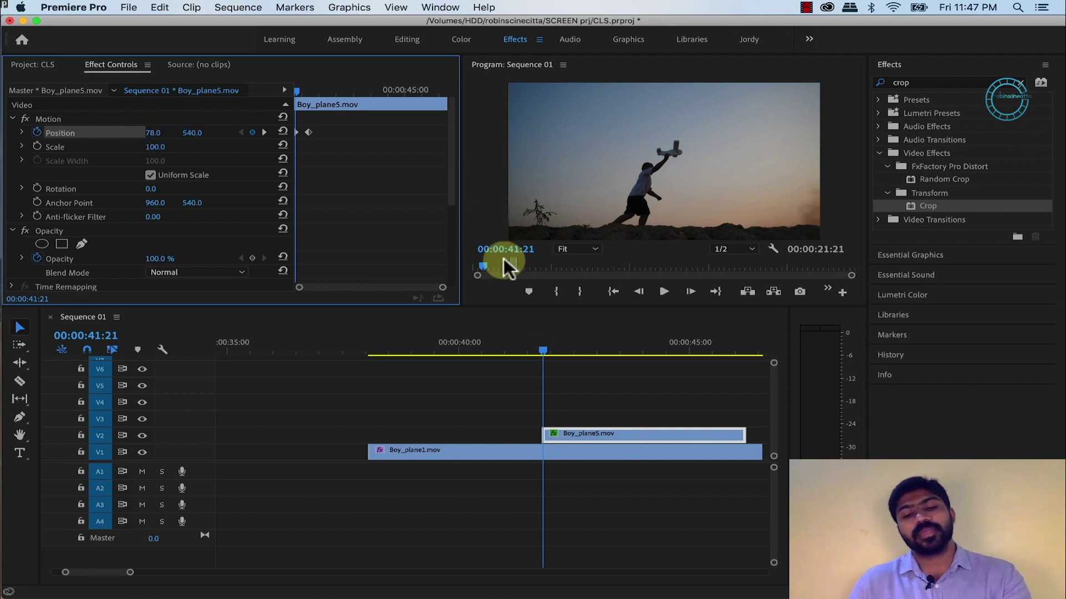
key("space")
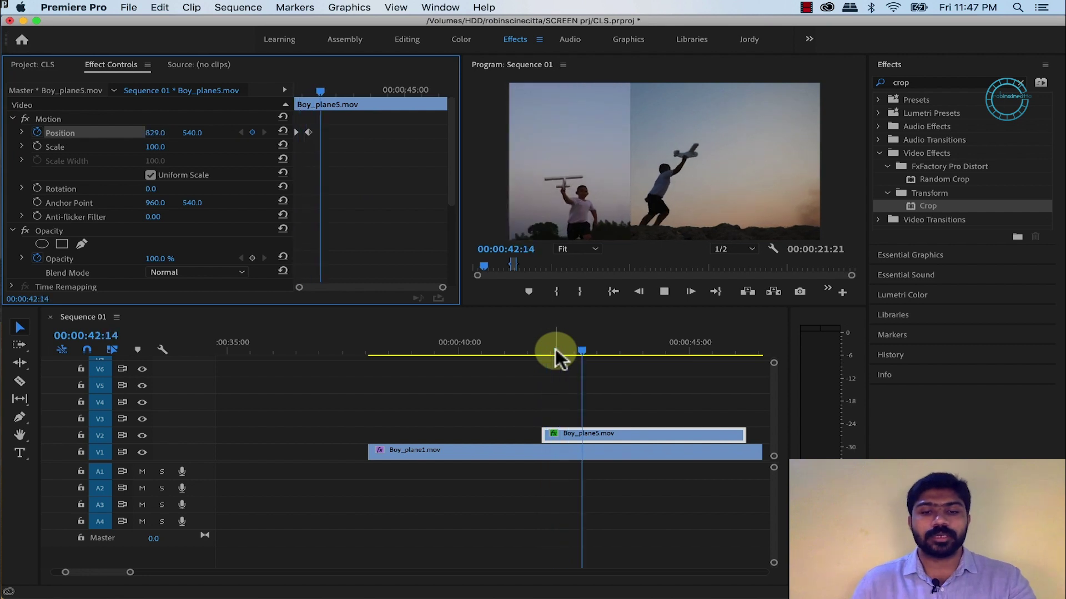
left_click(521, 345)
key("space")
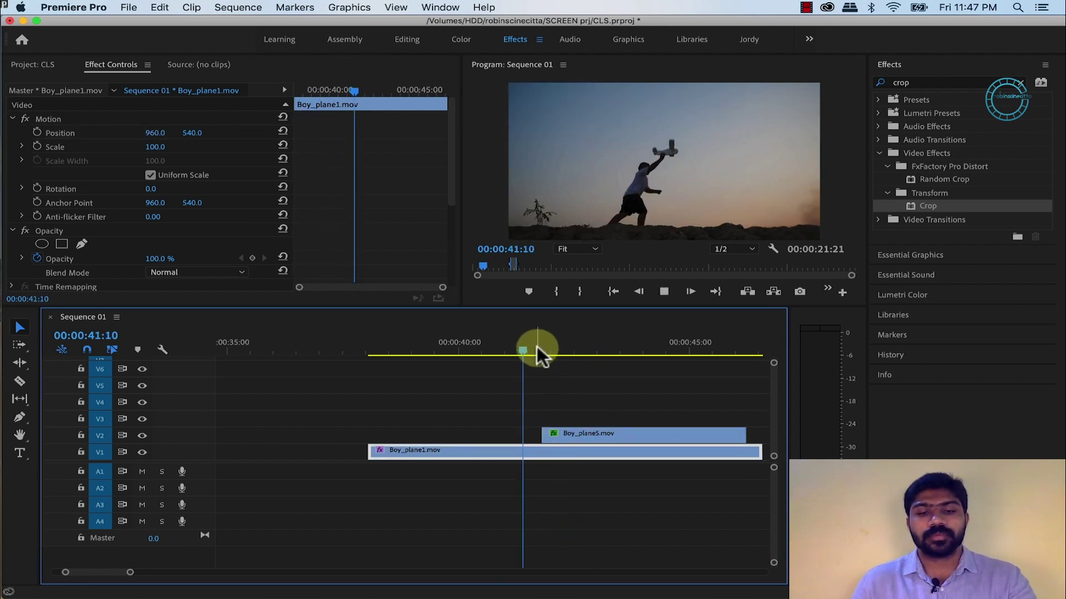
key("space")
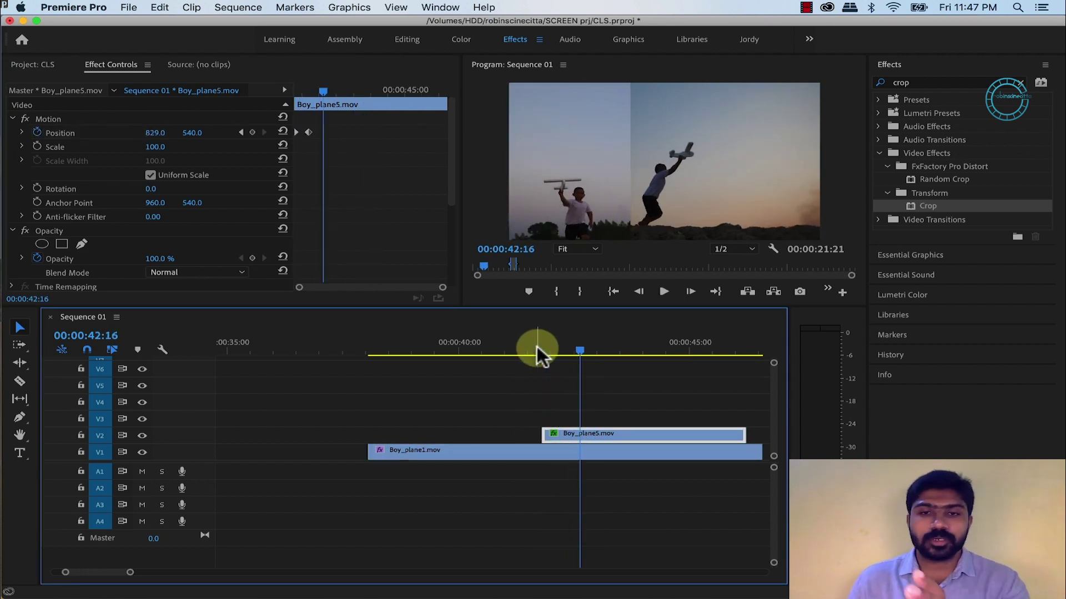
Cut Boy_plane1 on V1 at 41:20, where Boy_plane5 begins
left_click(572, 434)
key("Up")
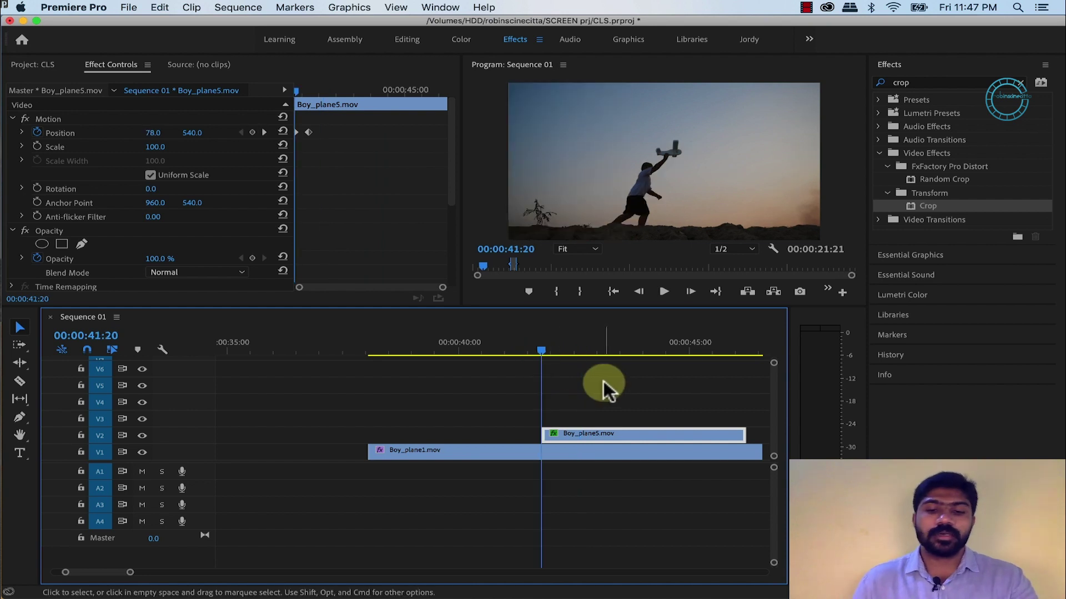
left_click(570, 452)
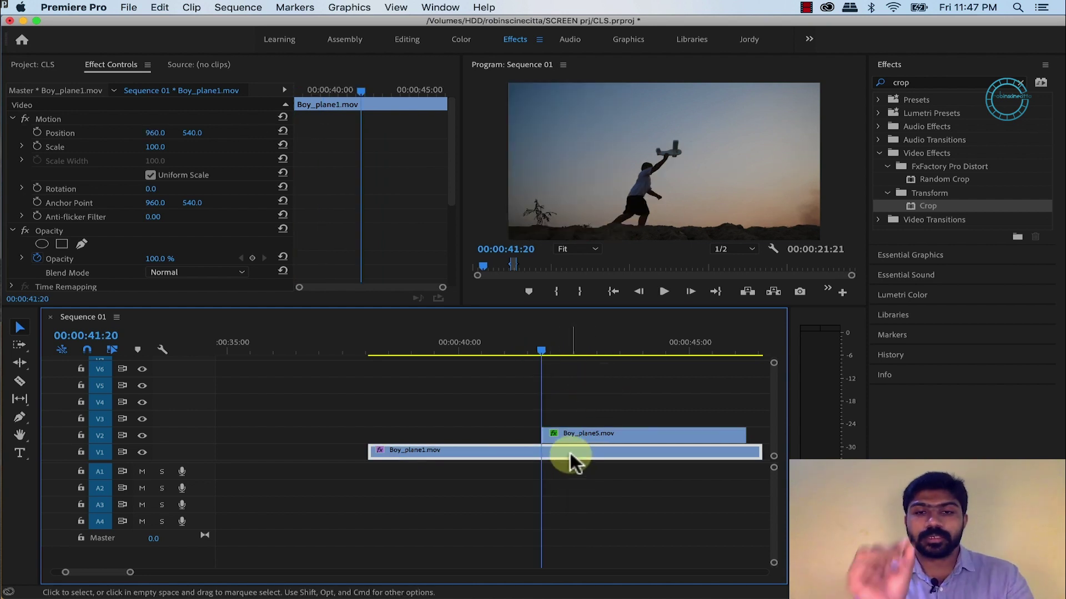
key("super+k")
left_click(570, 453)
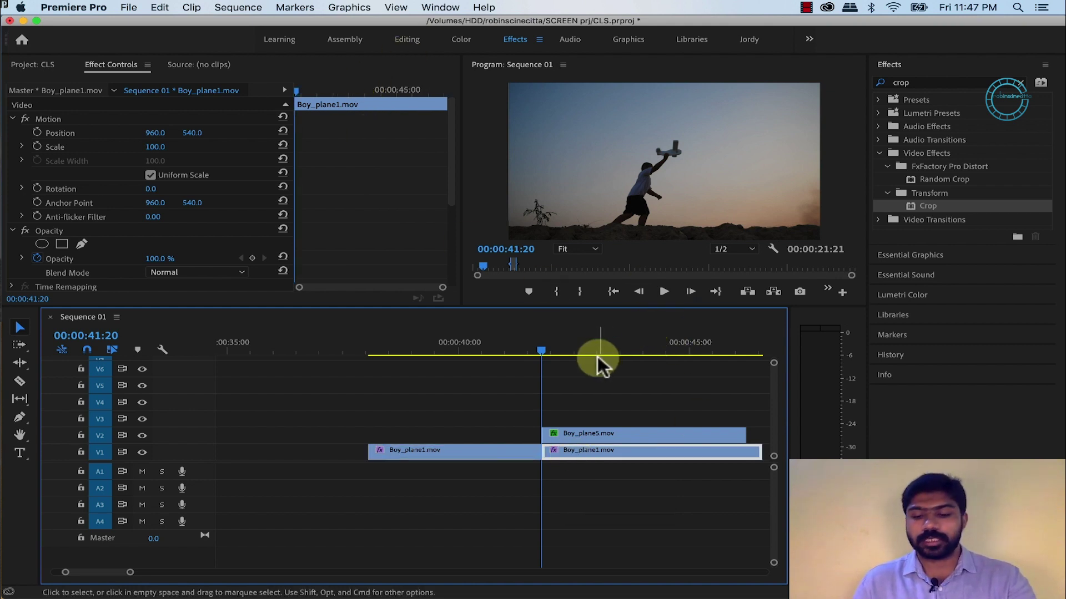
Crop 39.5% off the left of the second Boy_plane1 piece and play back from 40:10
left_click(915, 213)
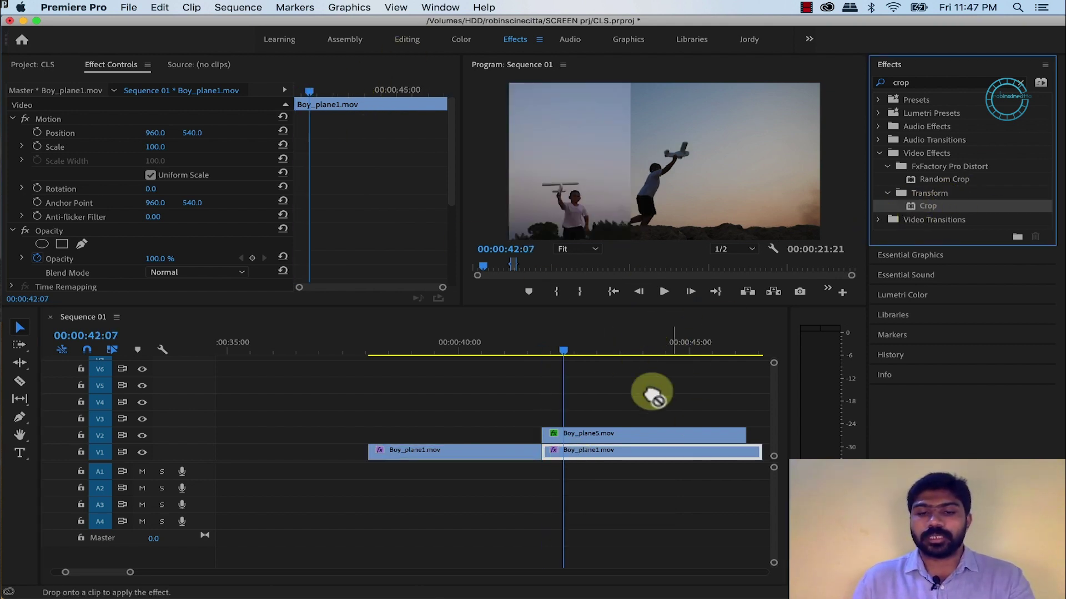
left_click_drag(916, 212, 602, 449)
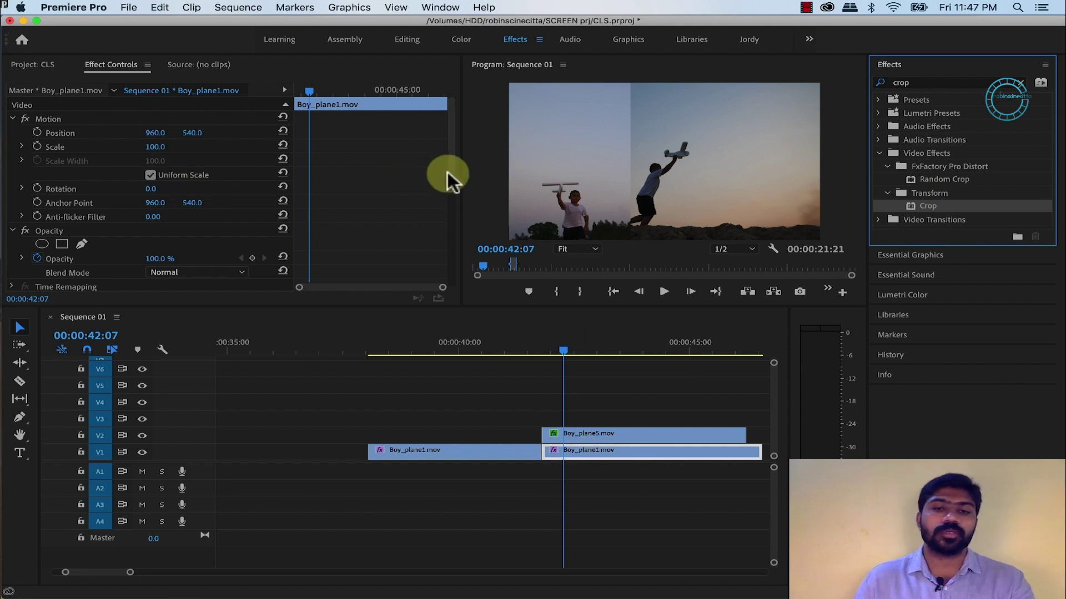
left_click_drag(451, 145, 439, 216)
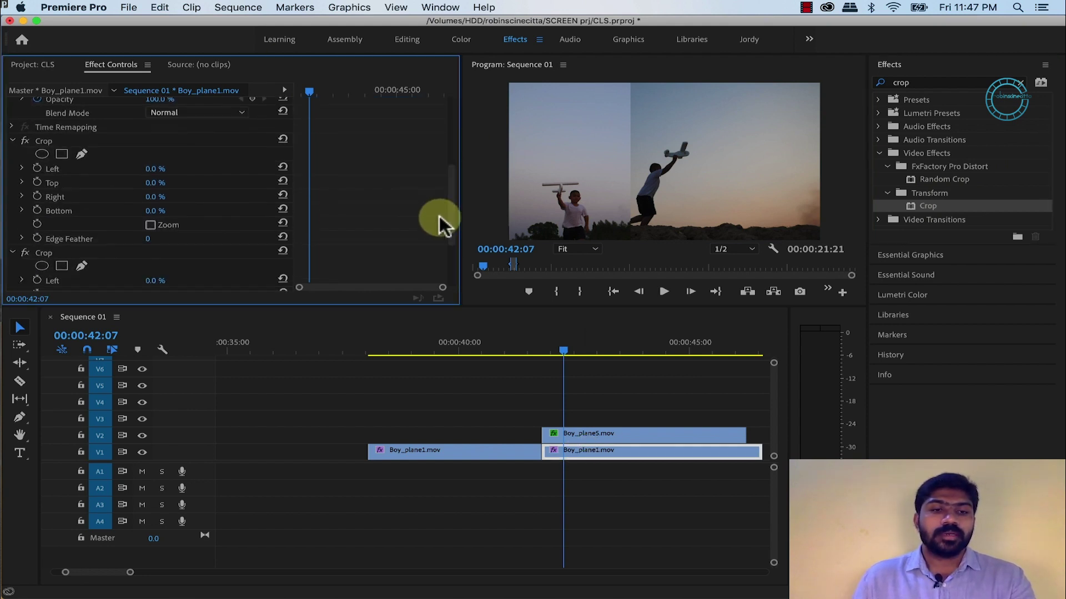
mouse_move(148, 170)
left_mouse_down()
mouse_move(166, 170)
mouse_move(145, 169)
left_mouse_up()
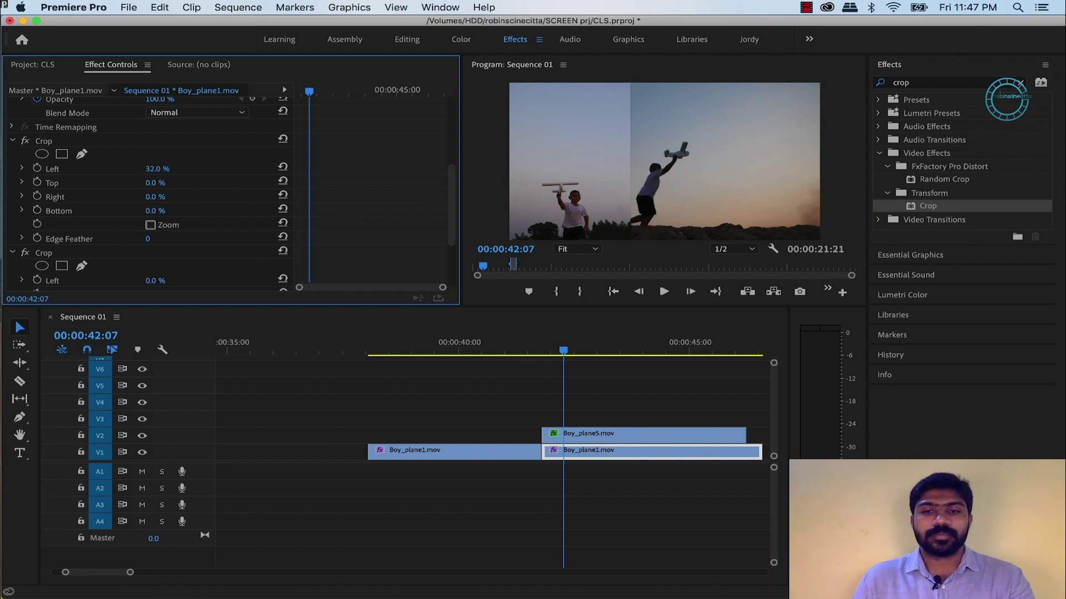
left_click(158, 168)
type("39.5")
key("Return")
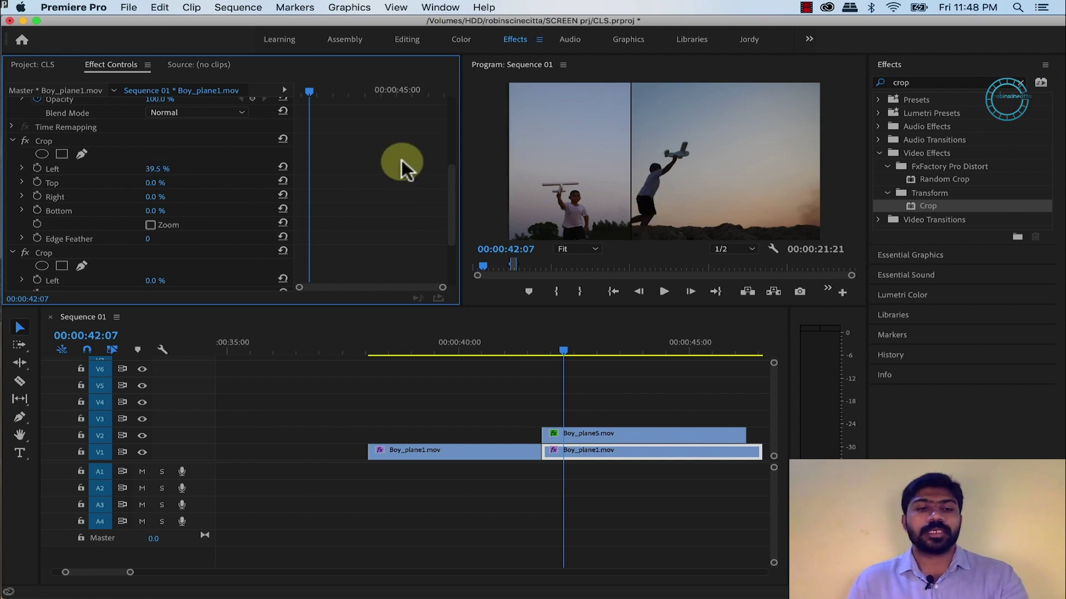
left_click(527, 346)
left_click(476, 349)
key("space")
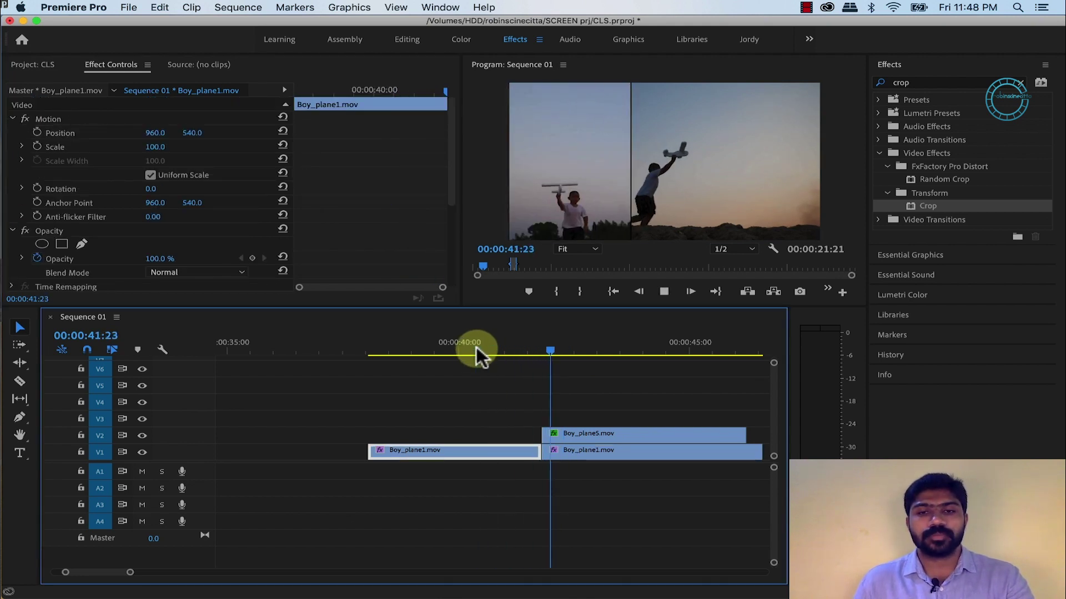
Try moving Boy_plane5 earlier on V2 and replay the timing from 40:00 and 40:16
left_click(518, 345)
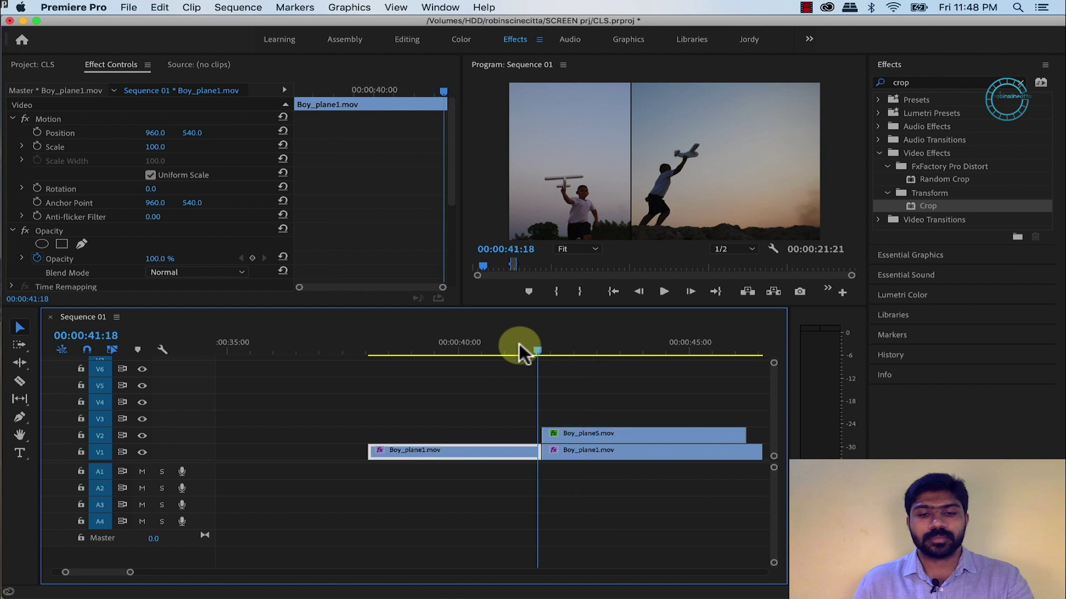
left_click_drag(560, 431, 548, 433)
key("space")
left_click_drag(577, 430, 561, 427)
left_click(461, 342)
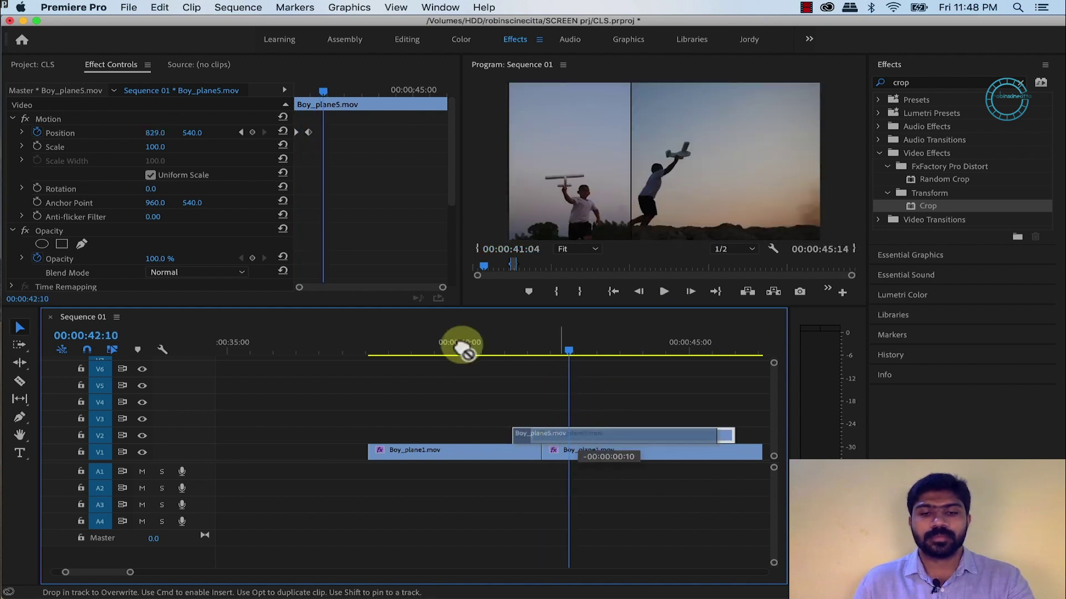
key("space")
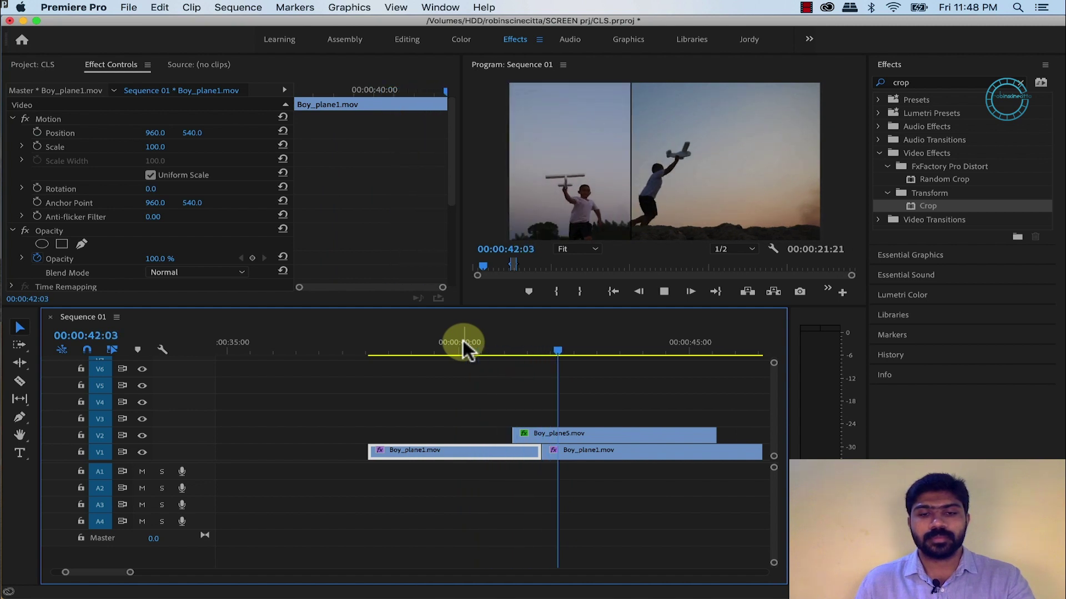
left_click(488, 341)
key("space")
key("space")
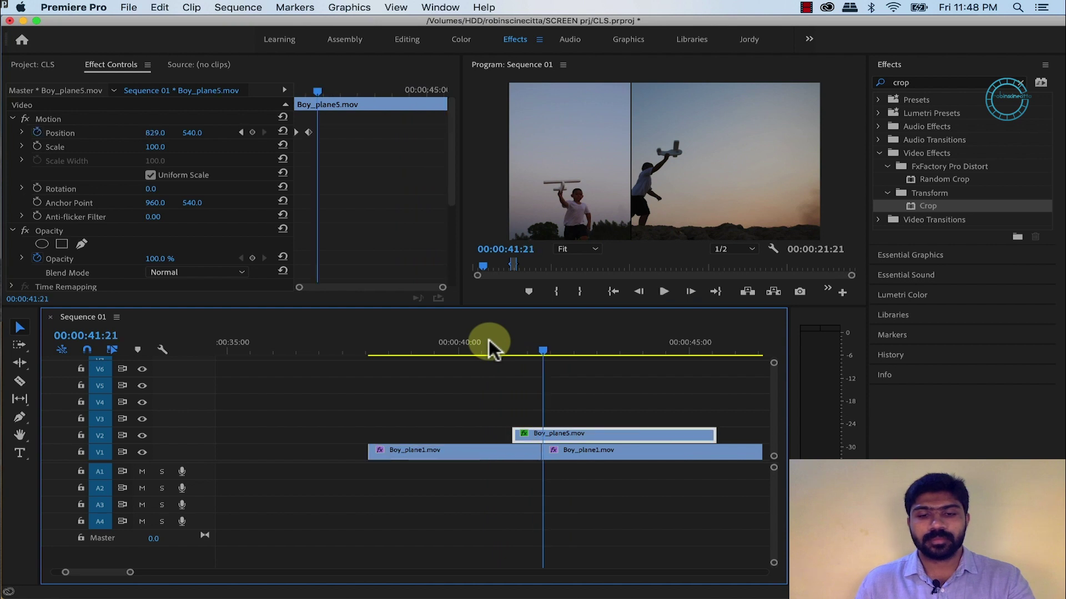
scroll(549, 385, "up", 3, "alt")
Shift Boy_plane5 two frames later on V2 and replay the transition from about 41:00
left_click(492, 435)
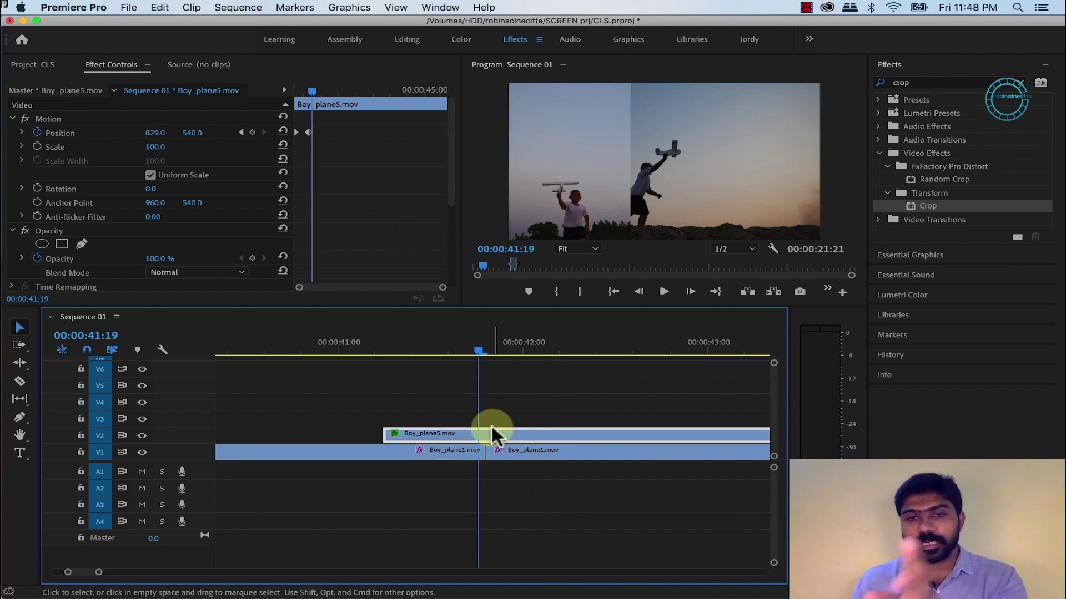
left_click_drag(489, 437, 501, 432)
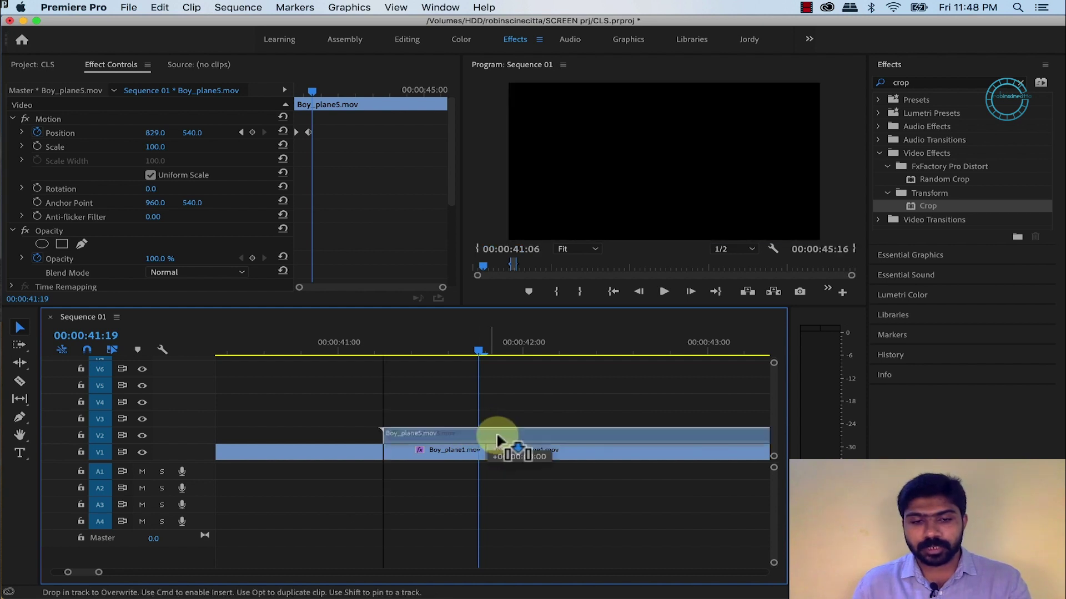
left_click(425, 350)
key("space")
key("space")
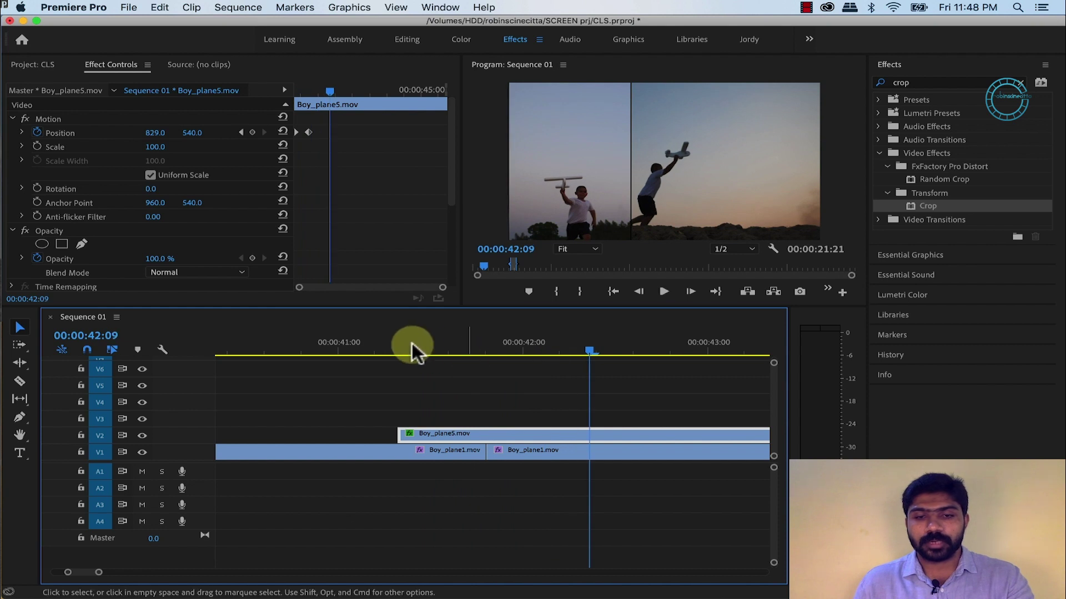
left_click_drag(412, 344, 483, 347)
key("minus")
key("minus")
key("minus")
key("minus")
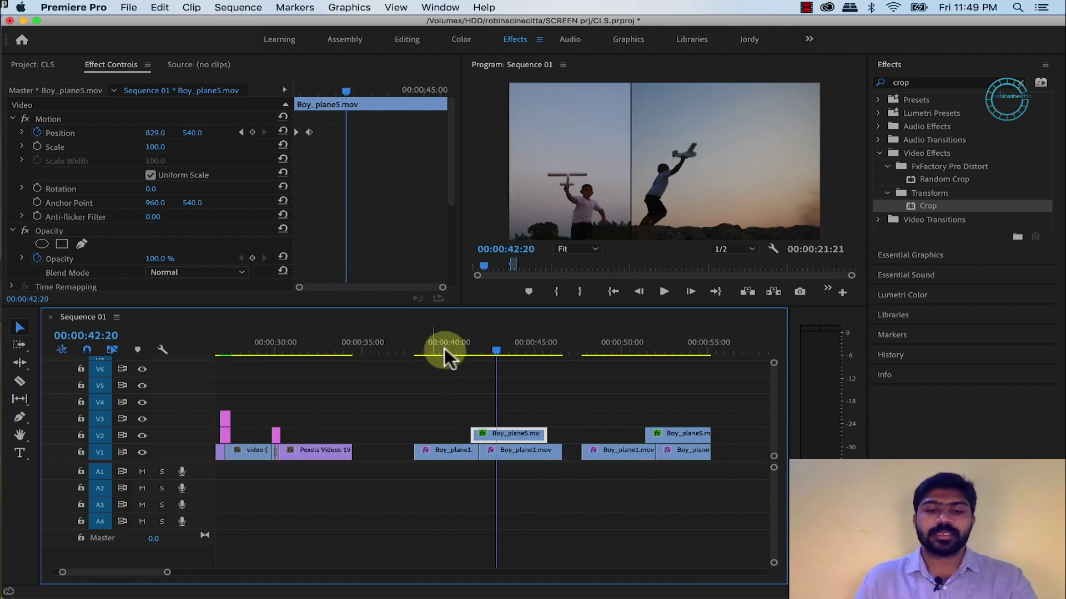
key("equal")
key("equal")
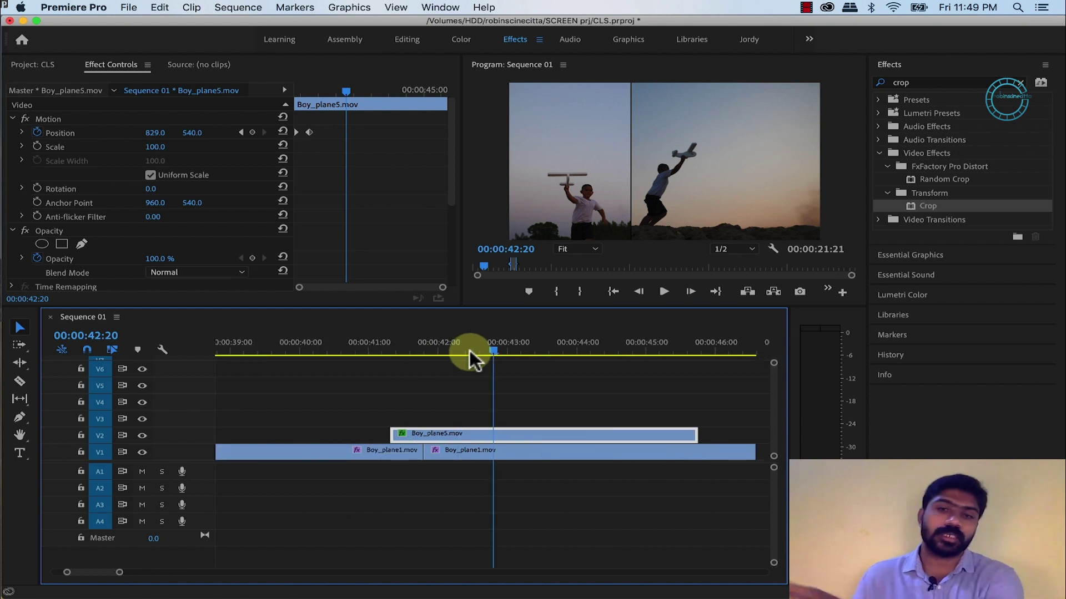
left_click(358, 344)
key("space")
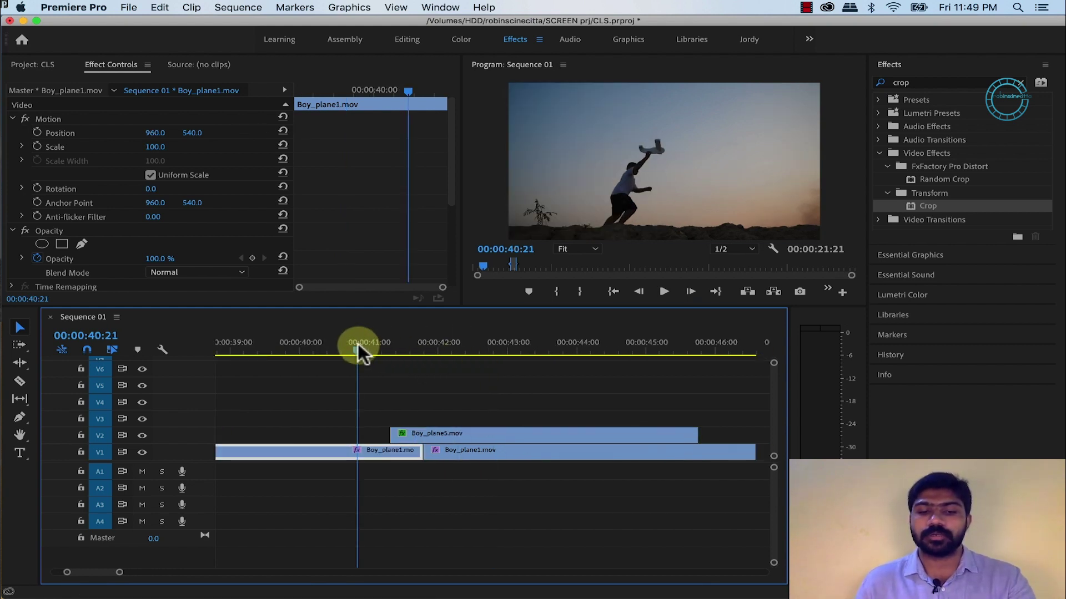
key("space")
key("d")
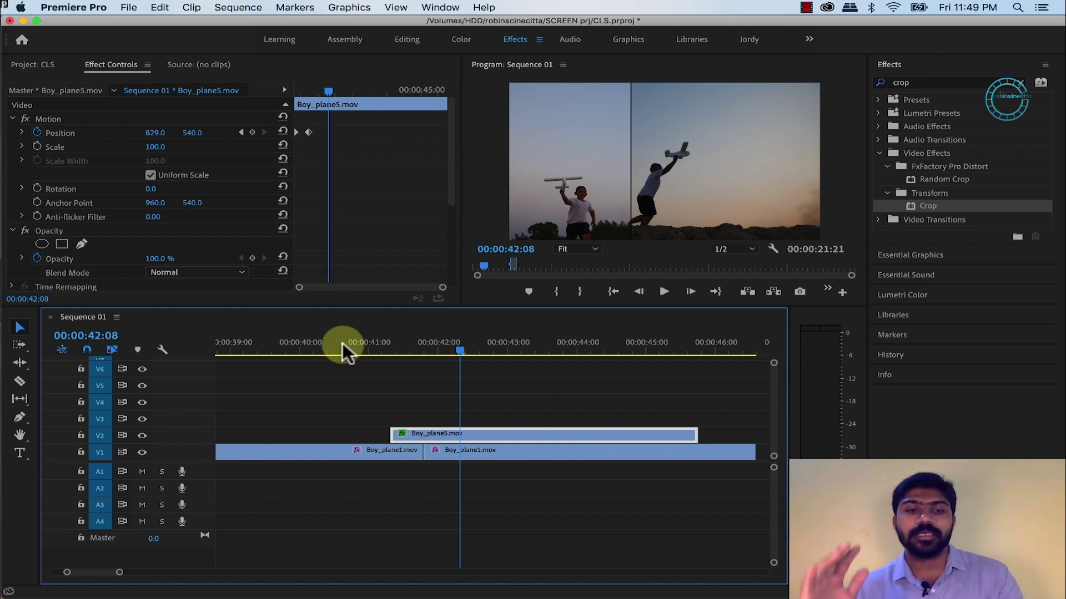
Set Boy_plane5's Position keyframes to Ease In temporal interpolation
left_click(356, 133)
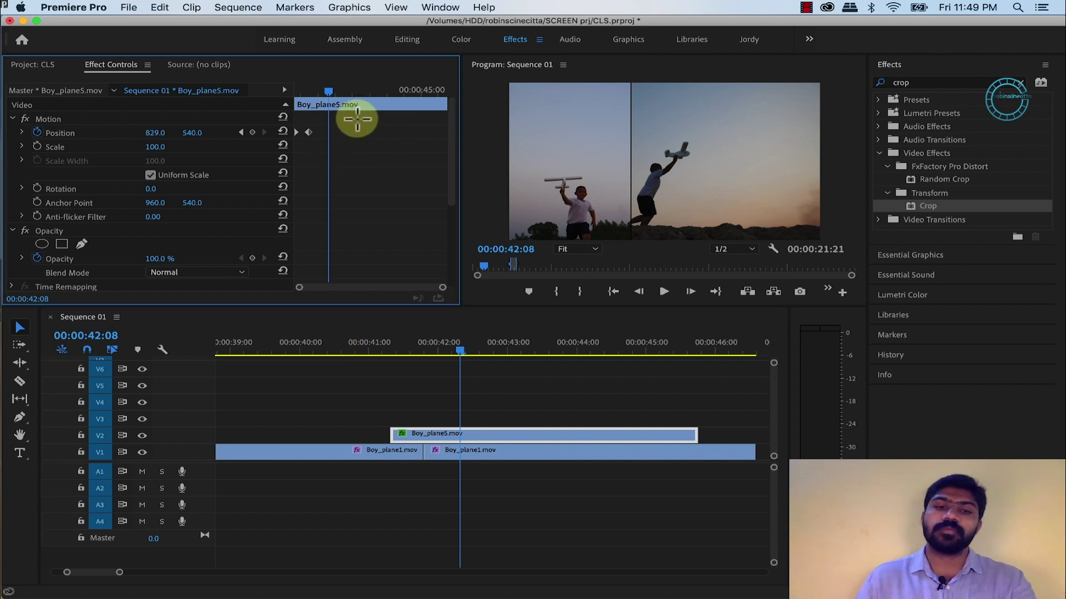
right_click(308, 132)
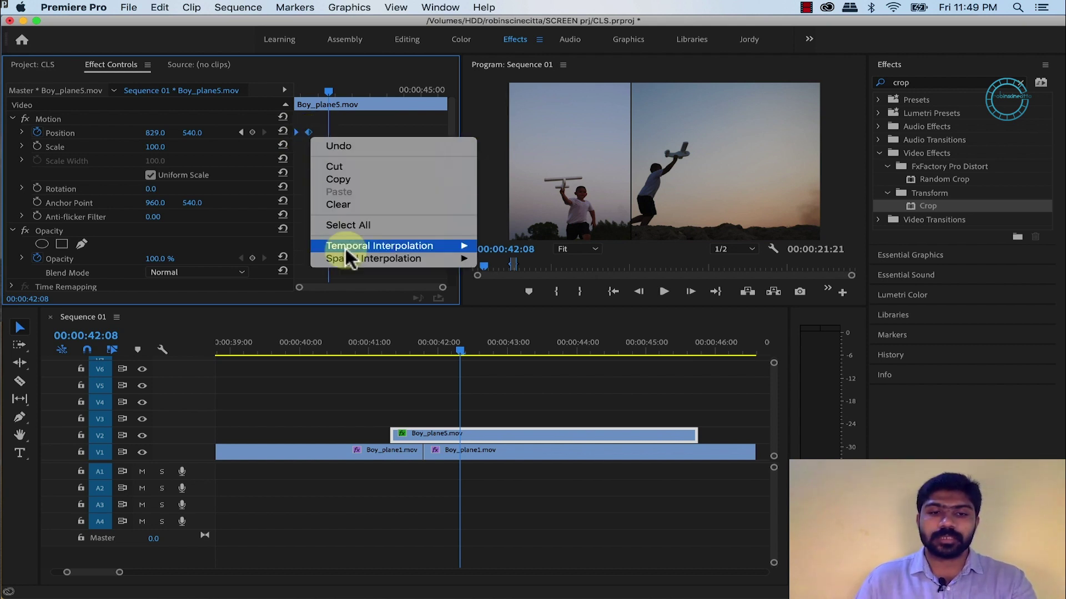
mouse_move(345, 248)
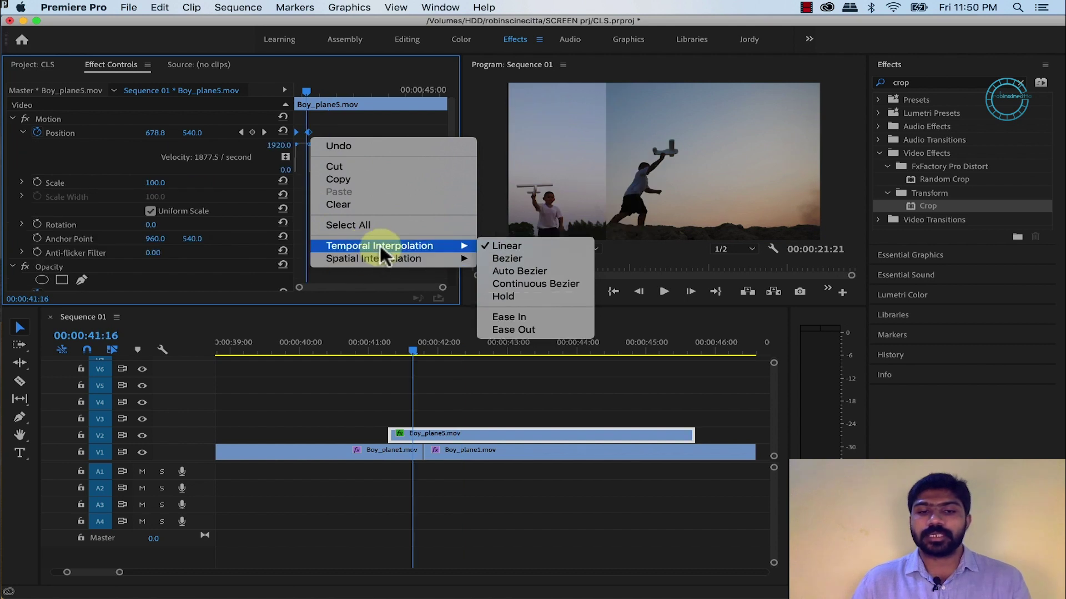
left_click(542, 313)
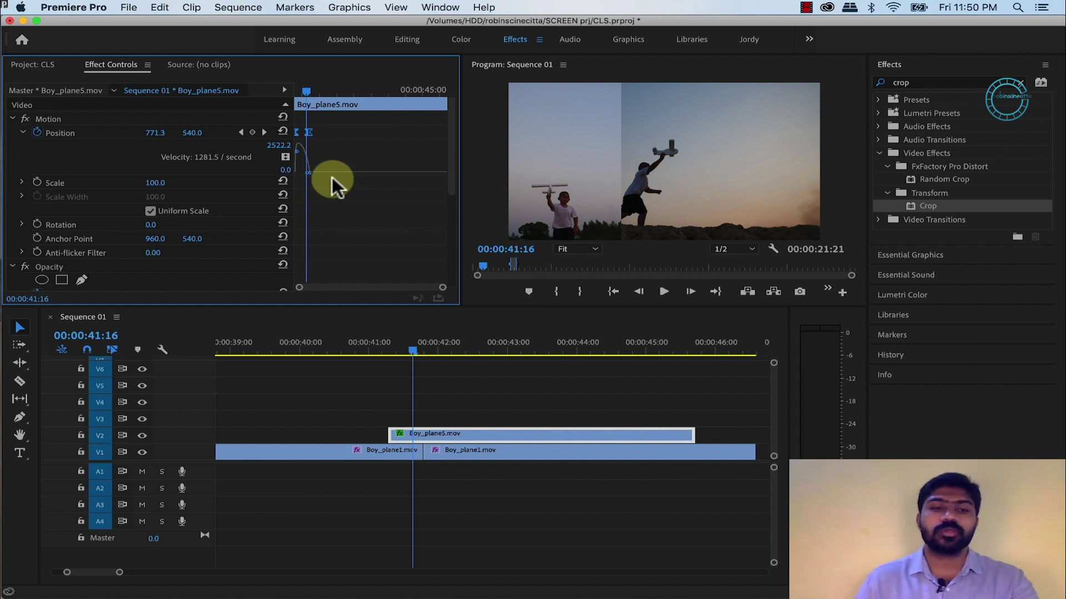
left_click(23, 132)
left_click(23, 132)
Drag the velocity graph's Bezier handles so the slide starts fast and settles gently
scroll(297, 186, "up", 5)
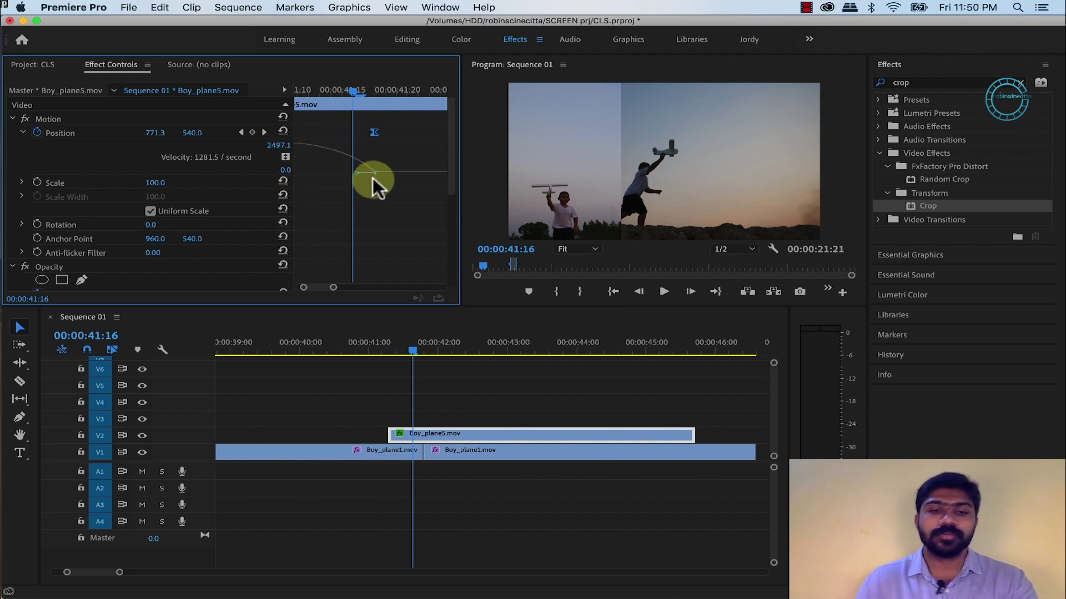
left_click_drag(318, 287, 309, 288)
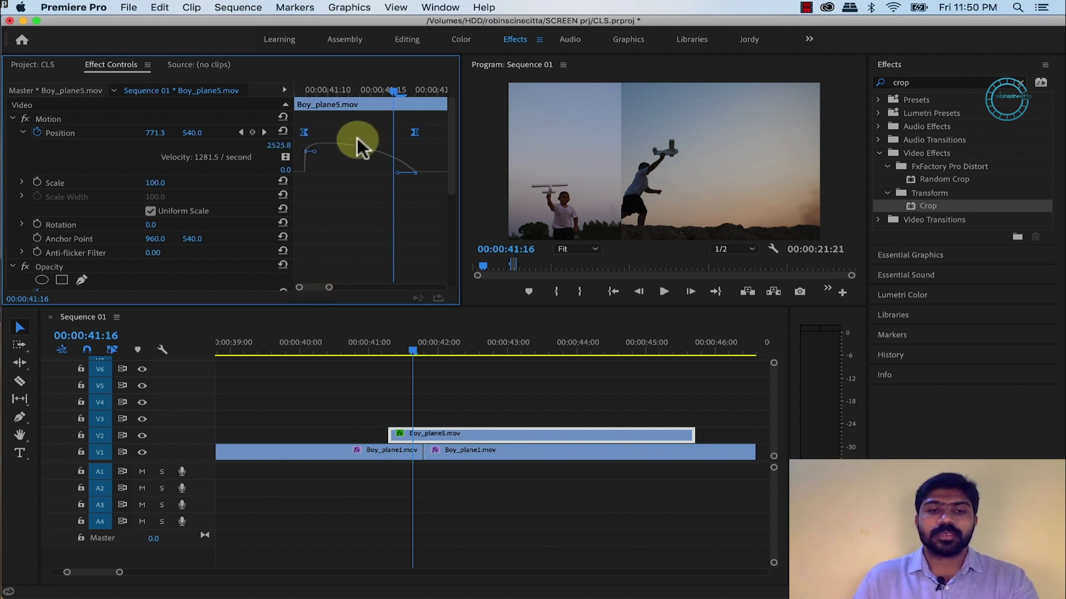
left_click(399, 174)
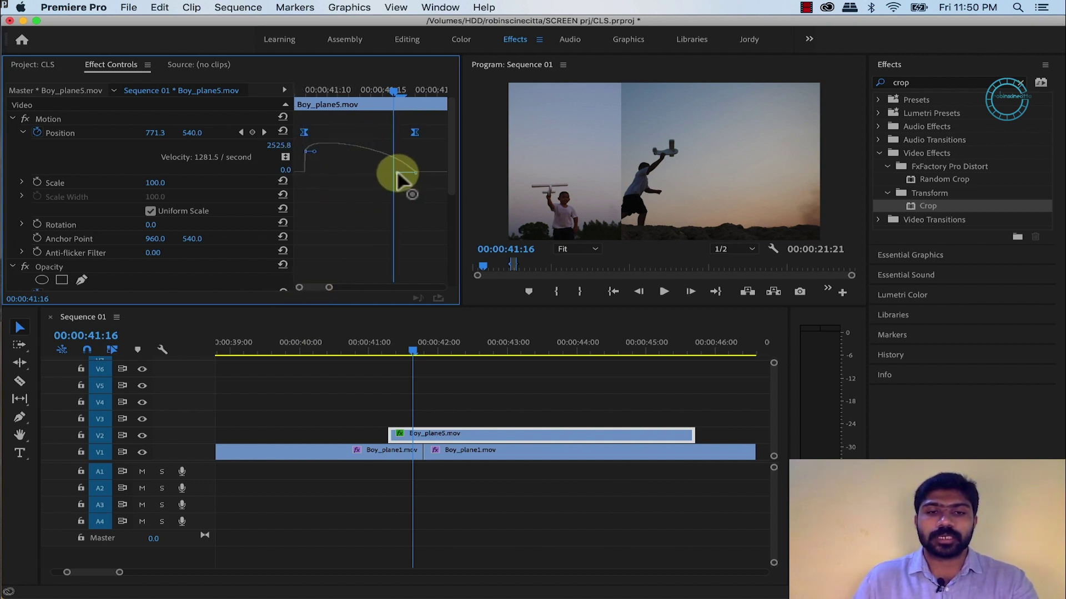
left_click_drag(396, 173, 313, 168)
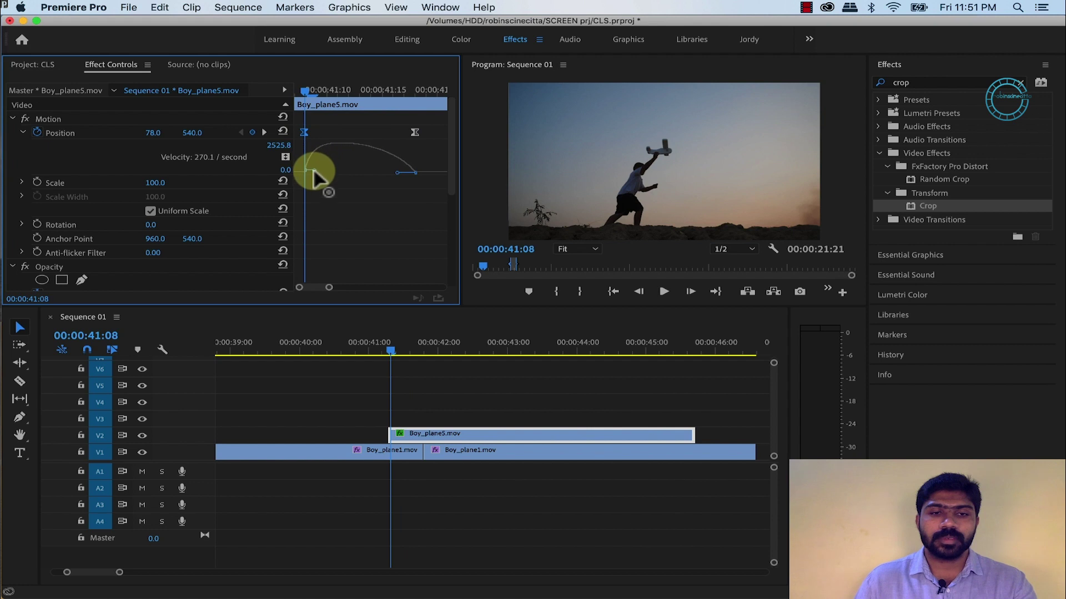
left_click_drag(313, 168, 313, 169)
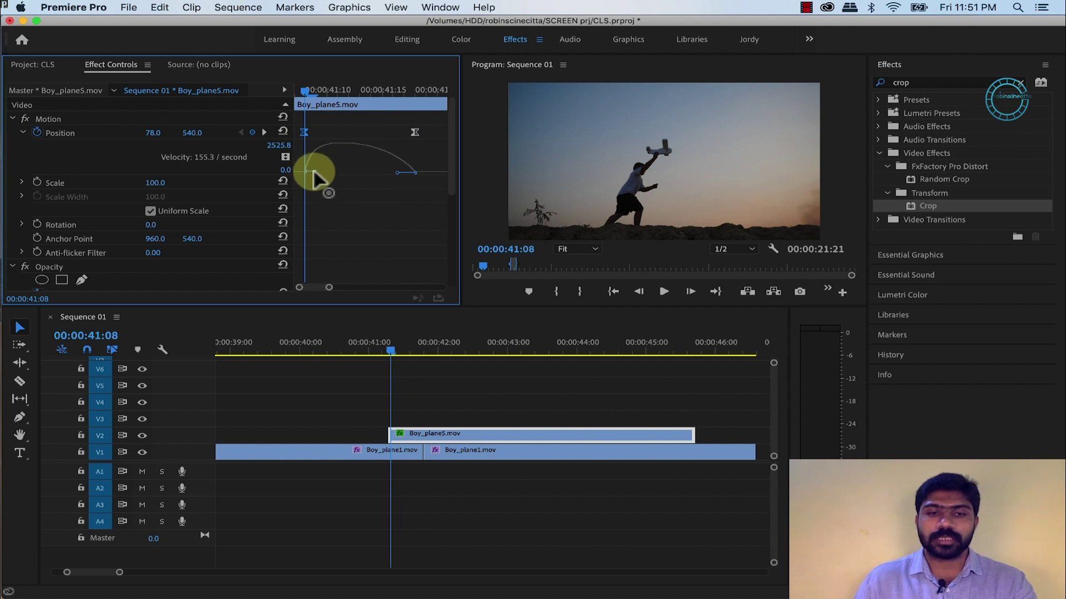
left_click_drag(398, 173, 345, 176)
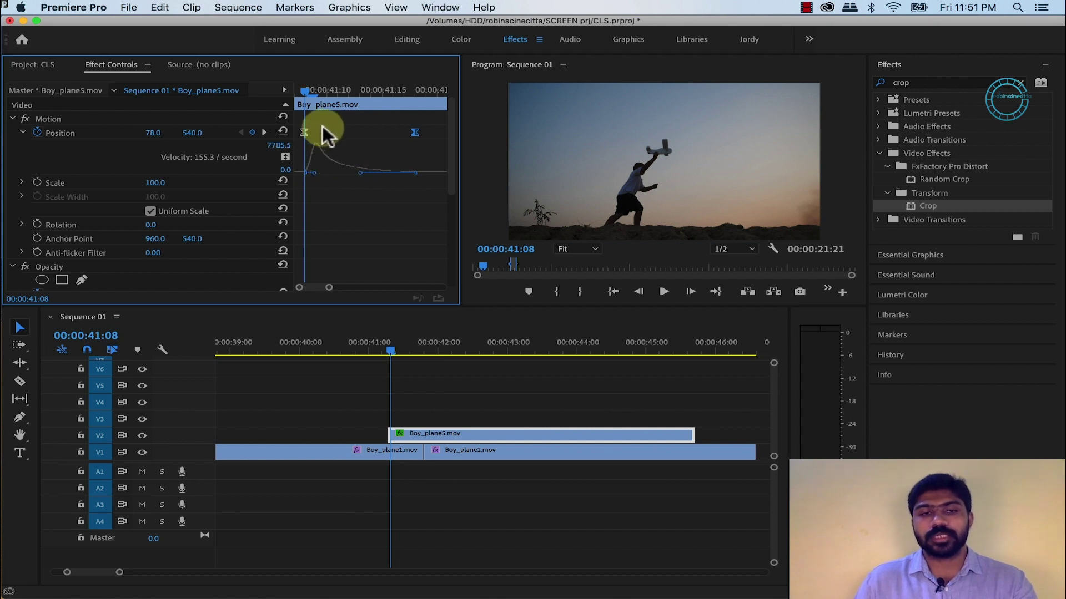
left_click_drag(387, 349, 380, 350)
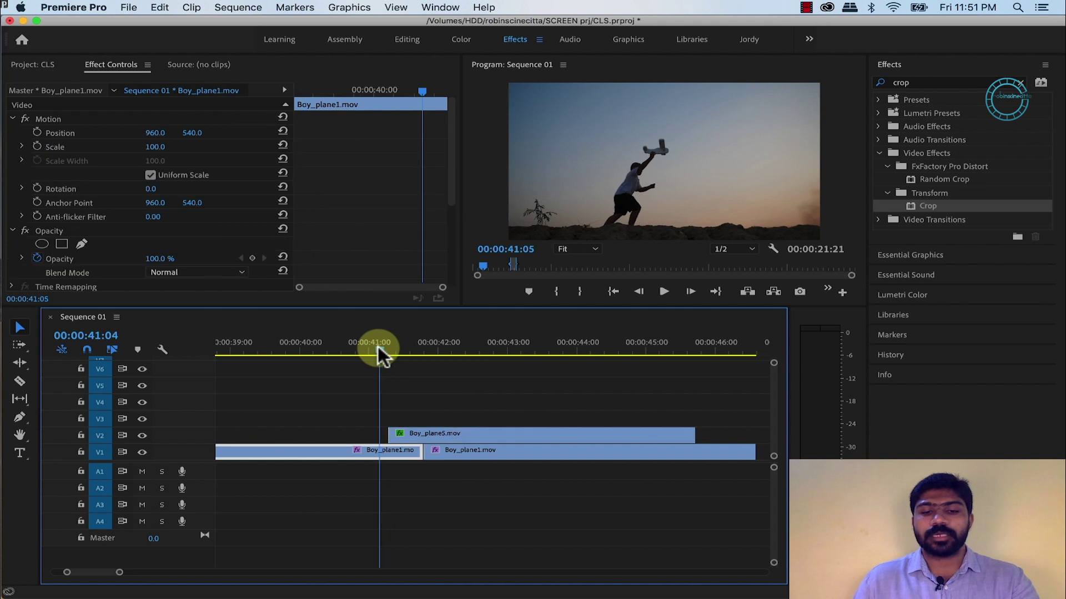
key("space")
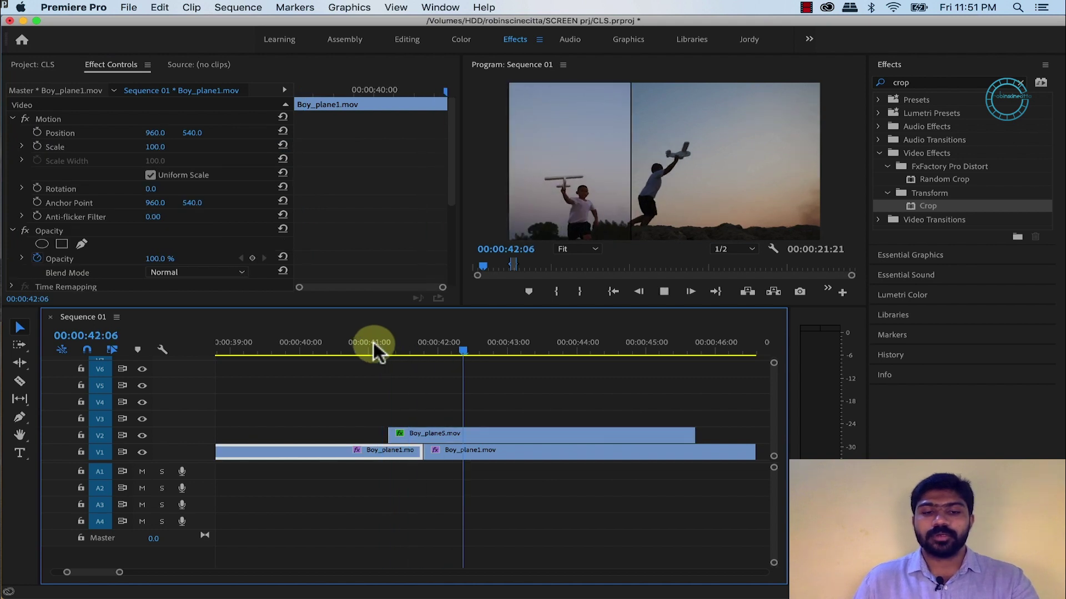
left_click(373, 344)
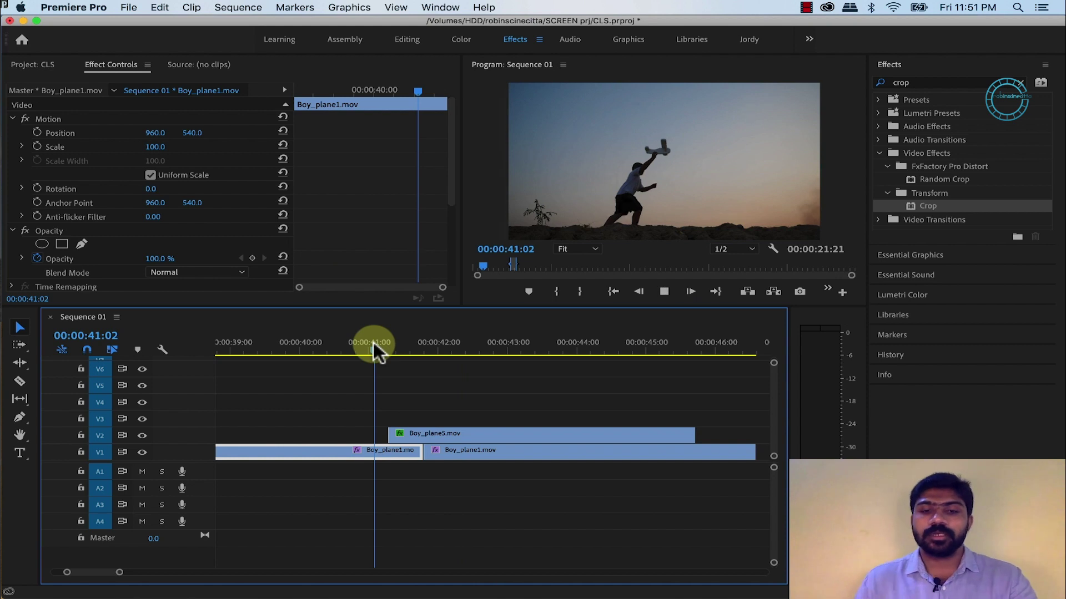
key("space")
key("space")
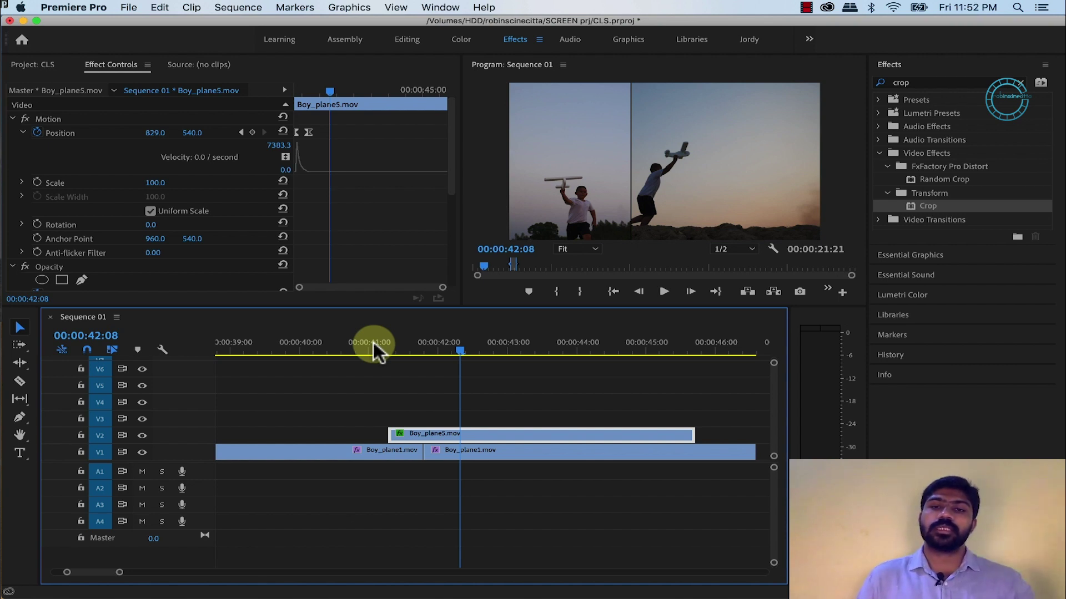
left_click(353, 341)
key("space")
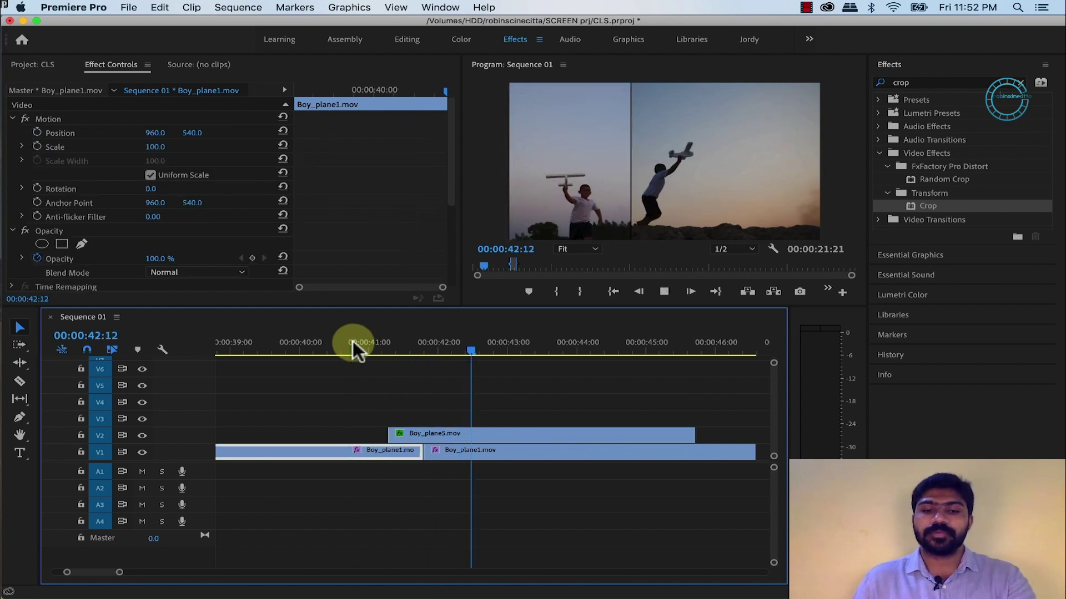
left_click(318, 344)
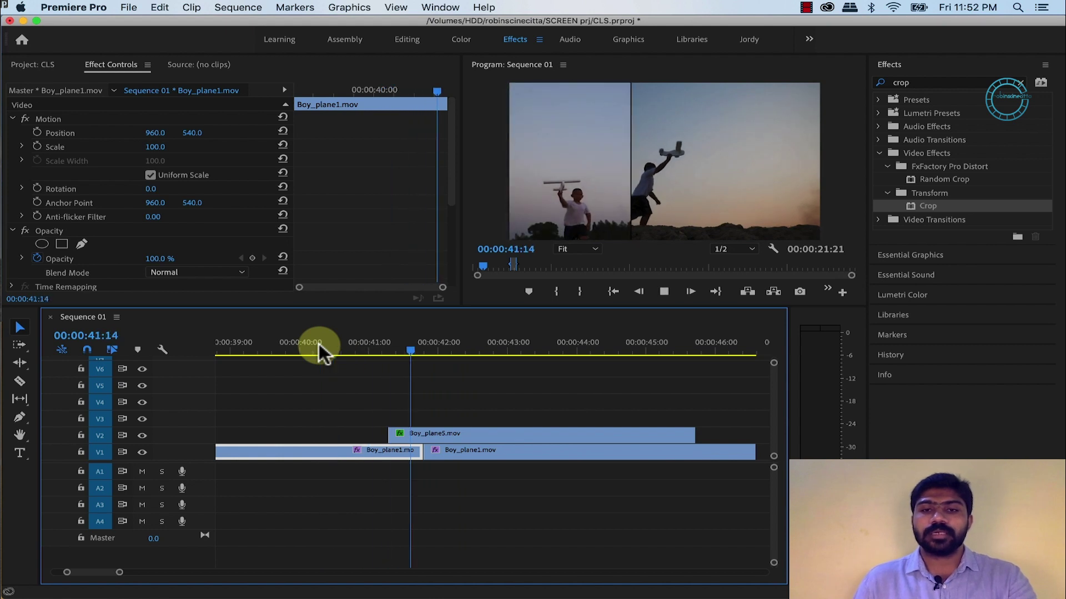
key("space")
key("d")
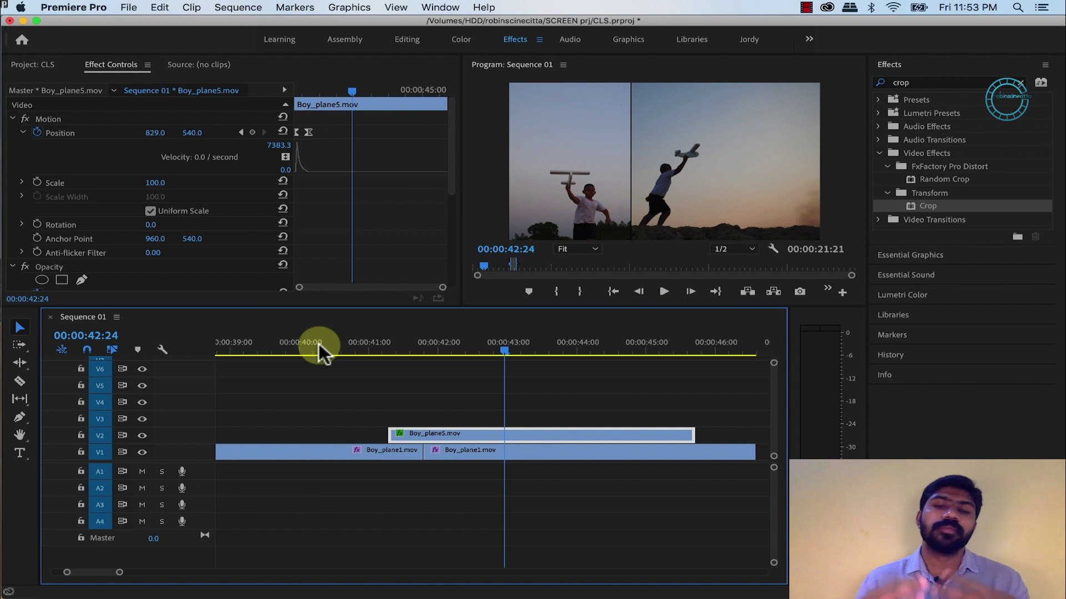
key("minus")
Clear the 'crop' search and zoom the timeline in on the call-text clips near 00:05:19:04
key("minus")
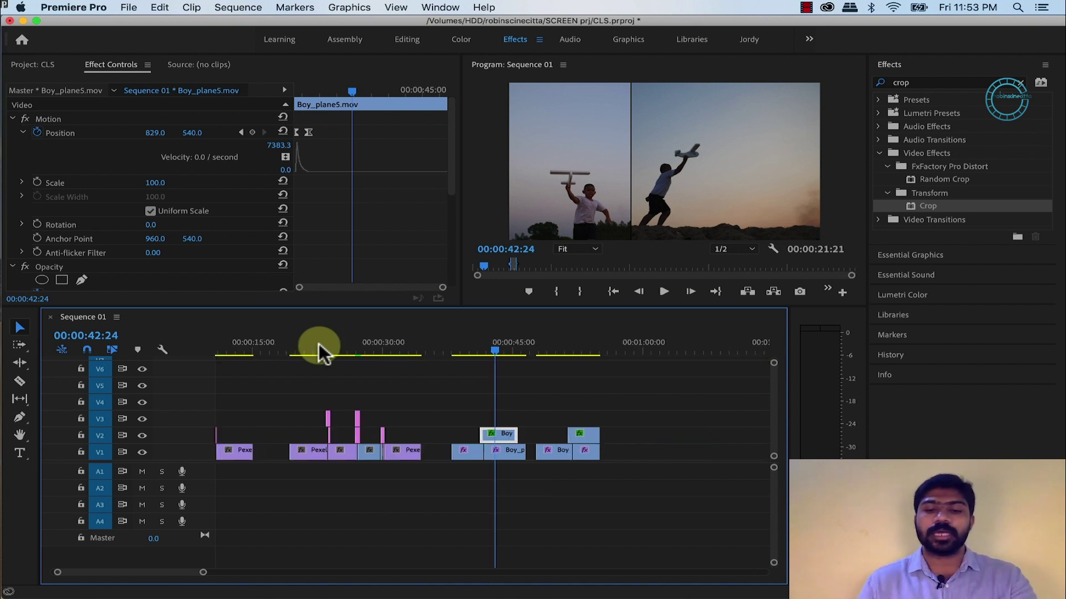
key("minus")
key("minus")
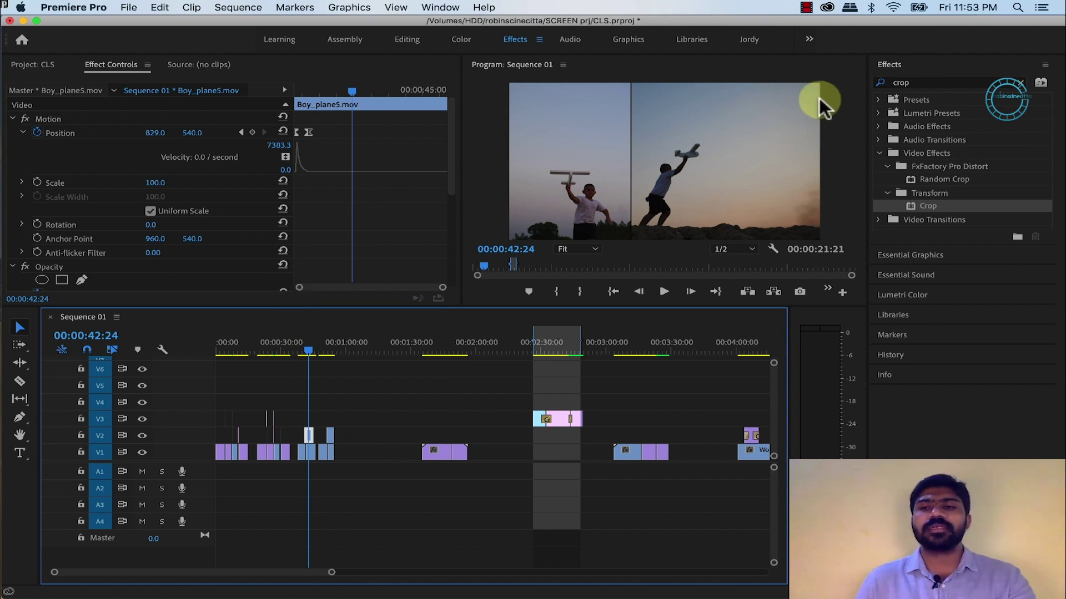
left_click(1020, 82)
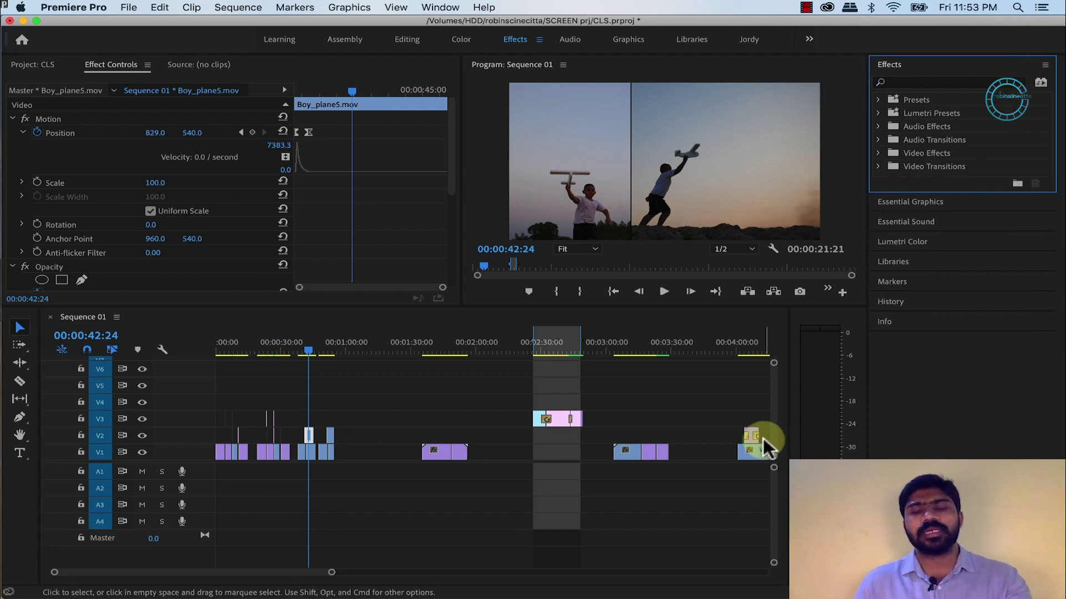
left_click(570, 472)
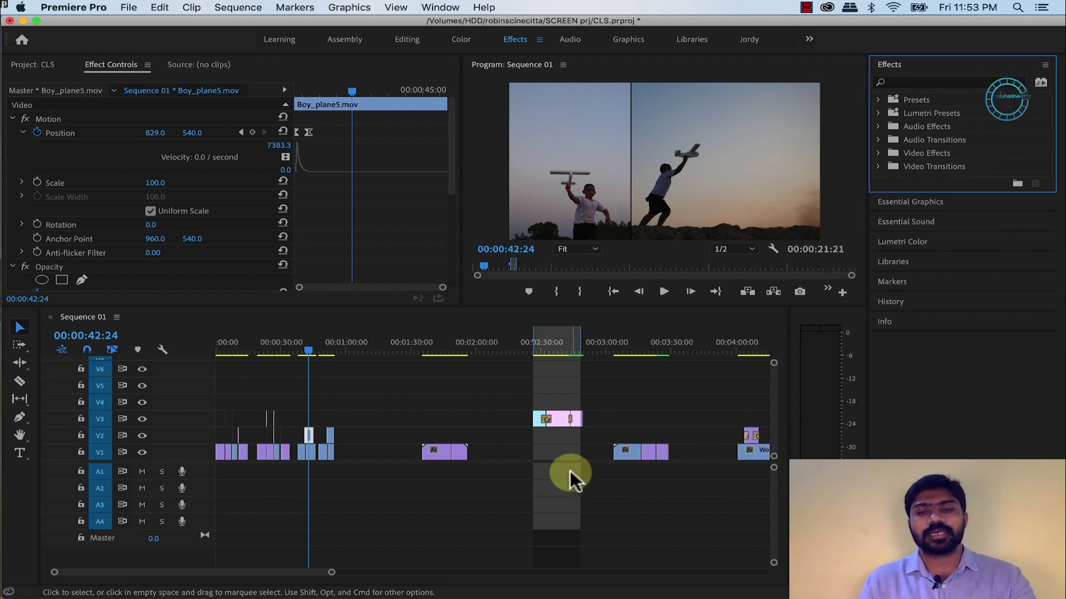
scroll(570, 471, "right", 5)
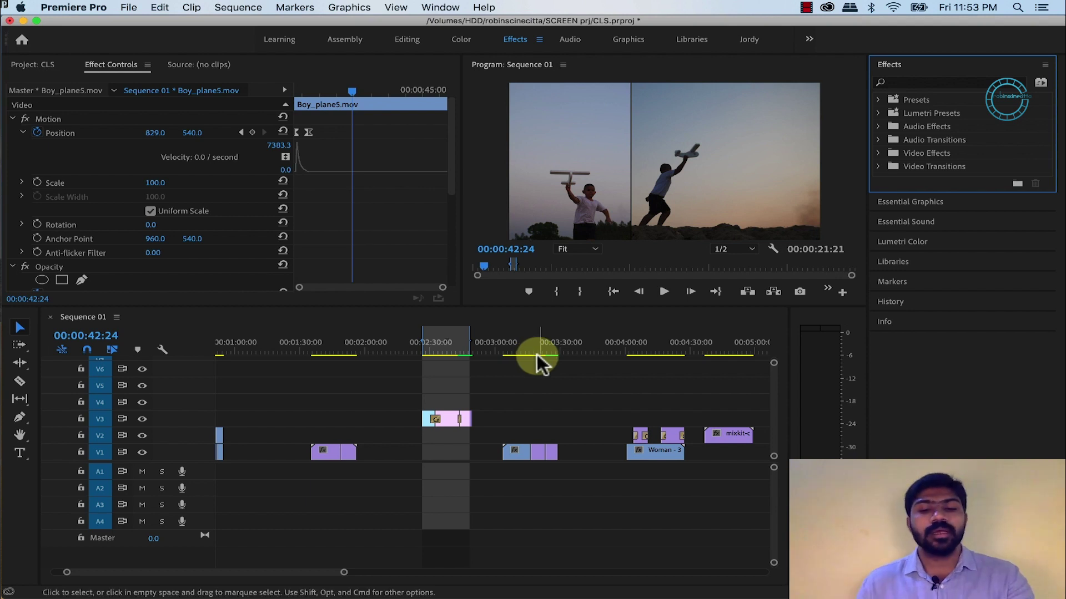
left_click_drag(521, 343, 531, 349)
left_click(637, 350)
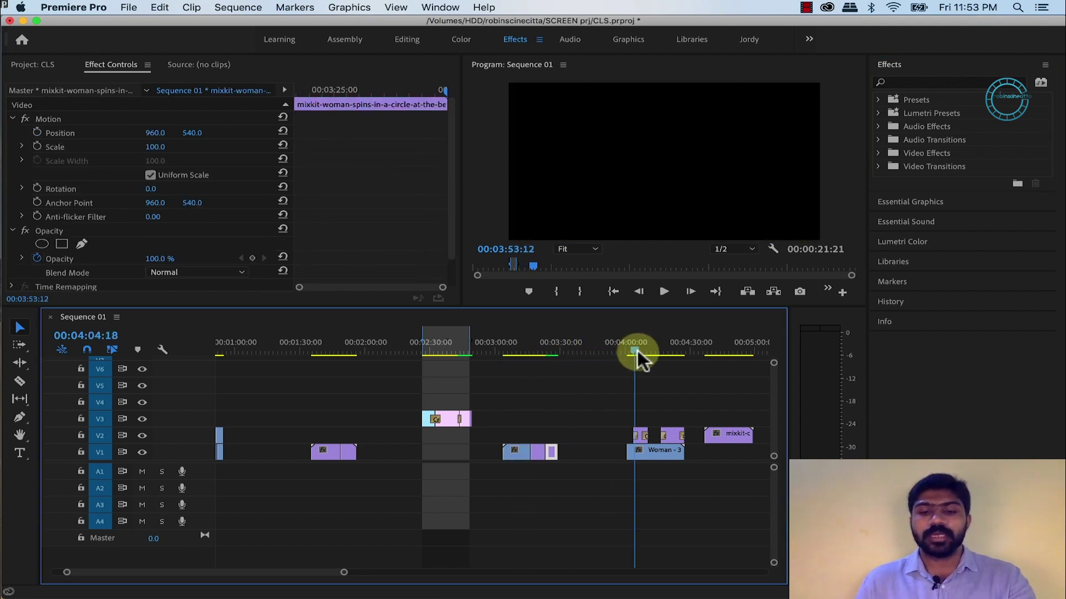
key("=")
key("=")
key("=")
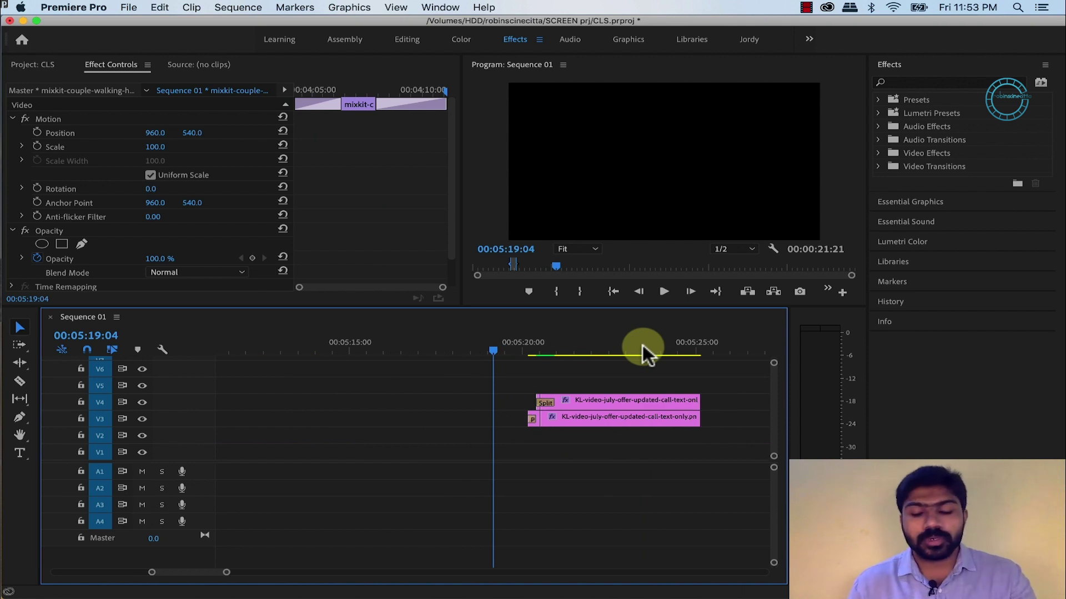
Select the call-text clip on V3 and expand the Slide and Wipe transition groups
scroll(626, 433, "right", 2)
scroll(626, 433, "right", 1)
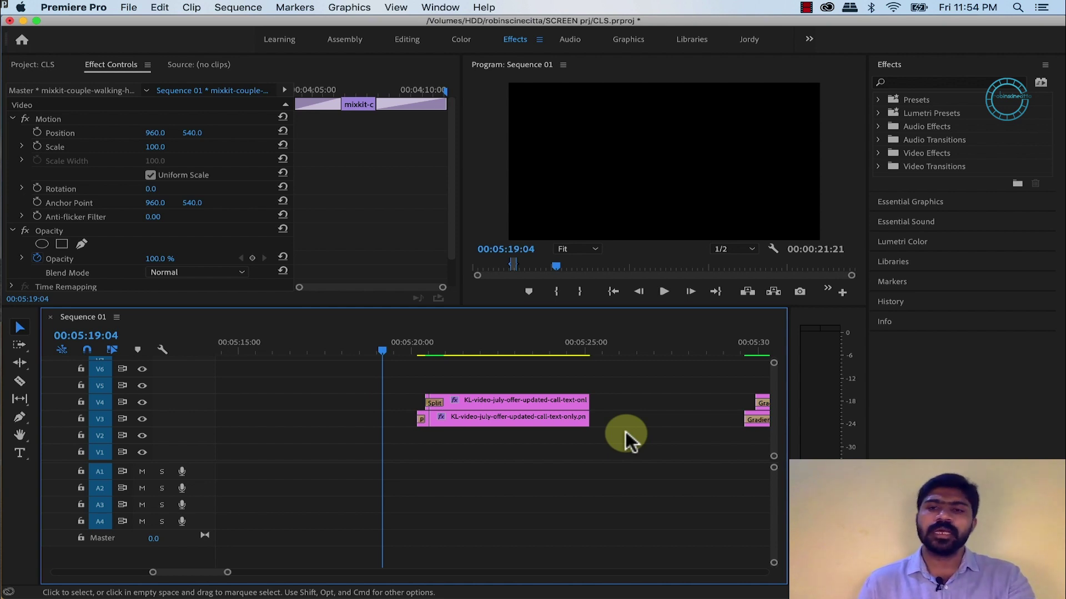
key("=")
key("=")
key("=")
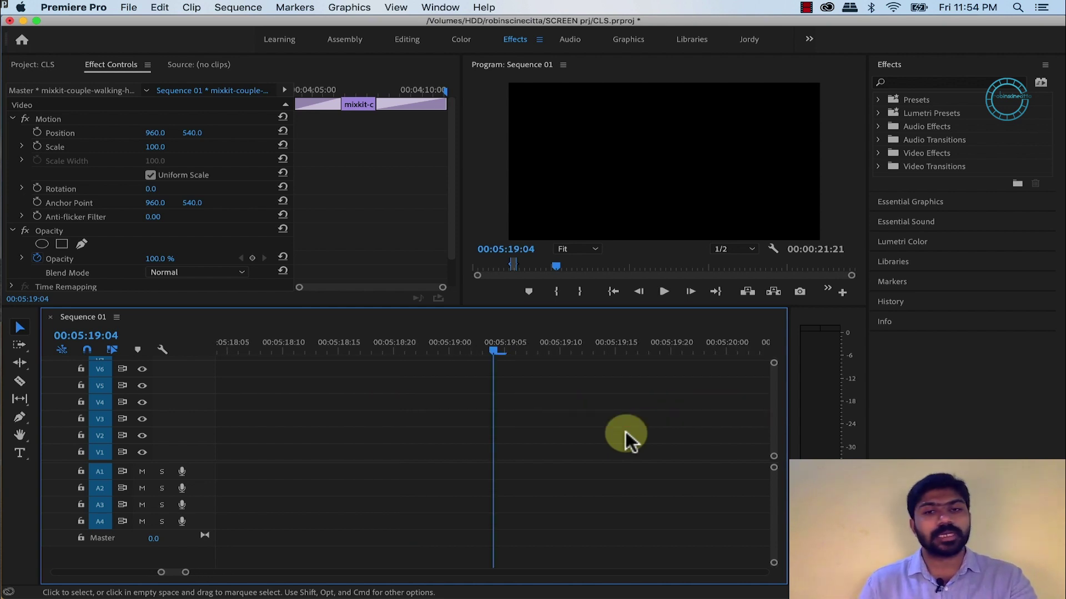
key("-")
scroll(625, 431, "right", 3)
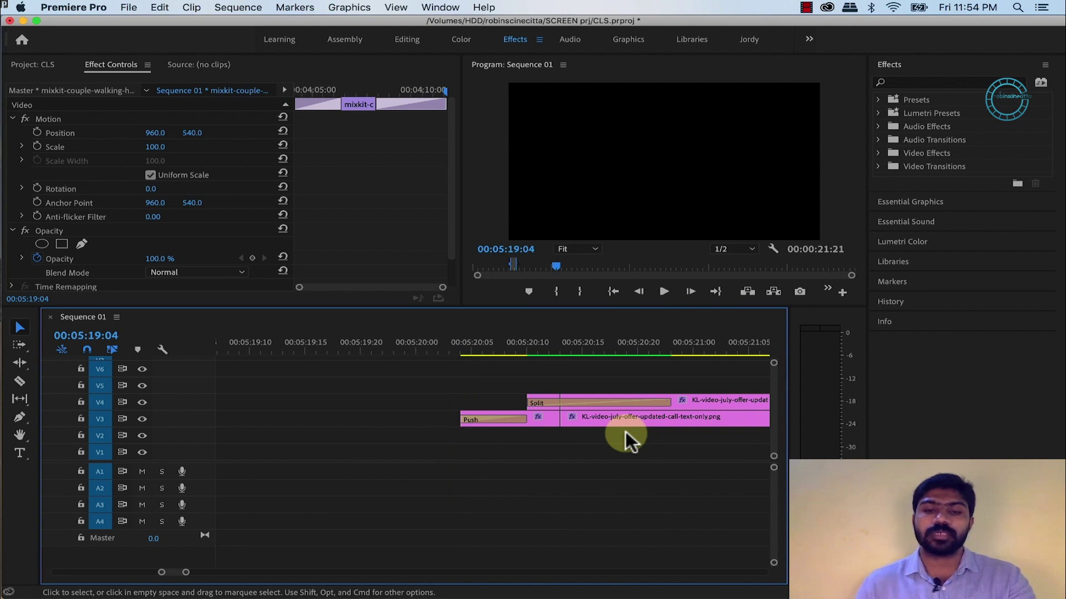
left_click(504, 347)
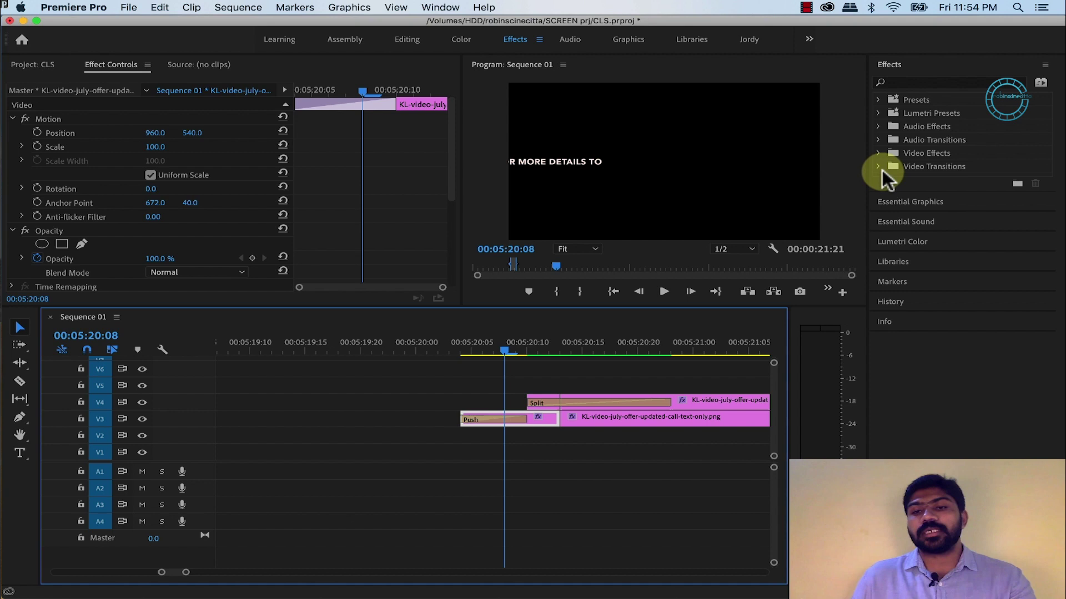
left_click(877, 166)
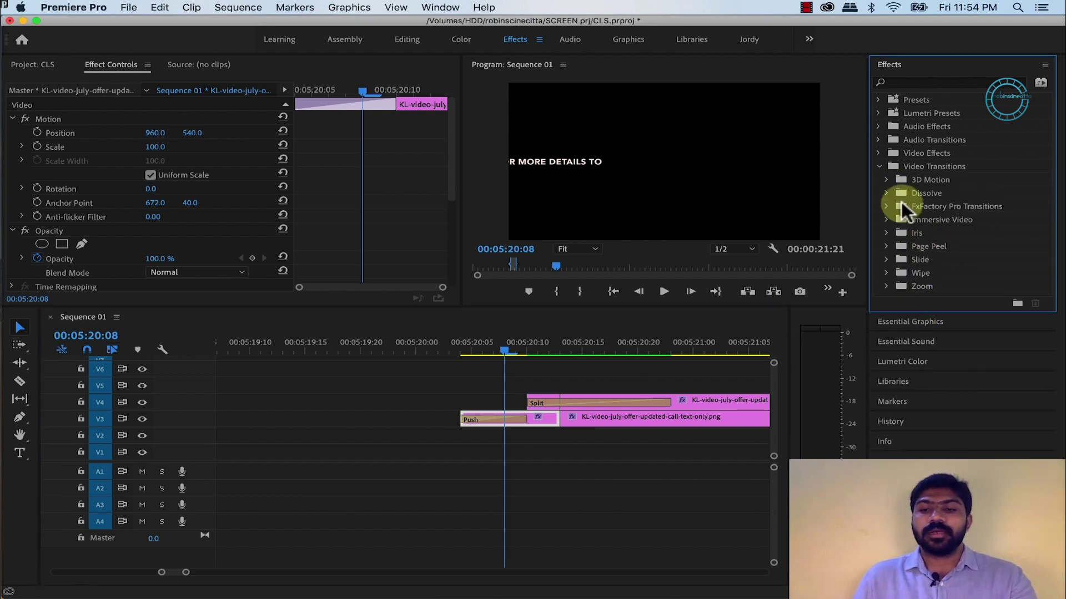
left_click(886, 272)
left_click(887, 256)
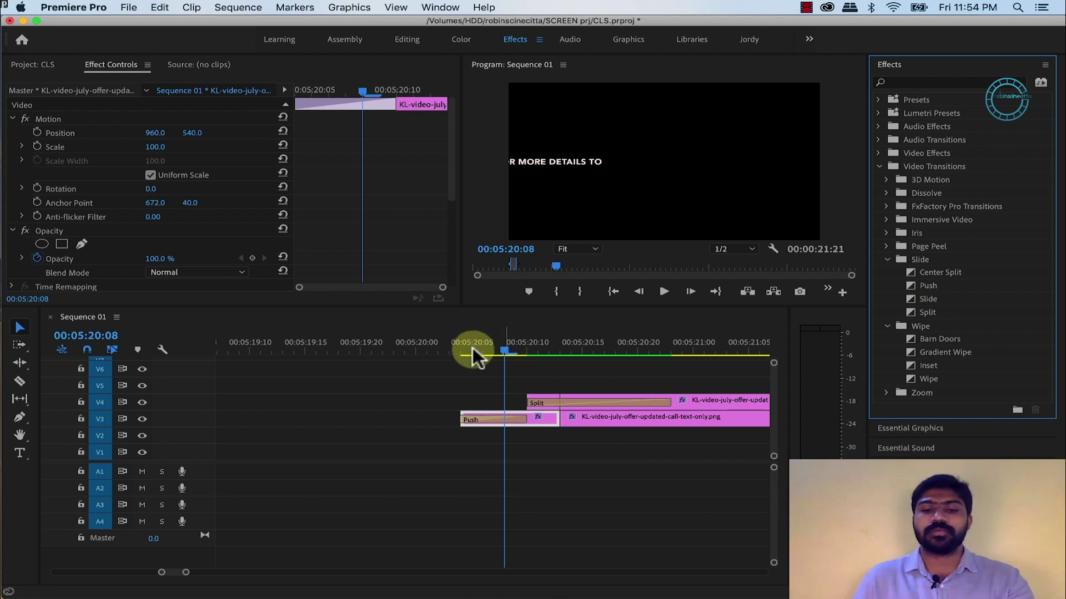
Play the Push and Split transitions from around 00:05:20:00, twice
left_click_drag(472, 347, 448, 348)
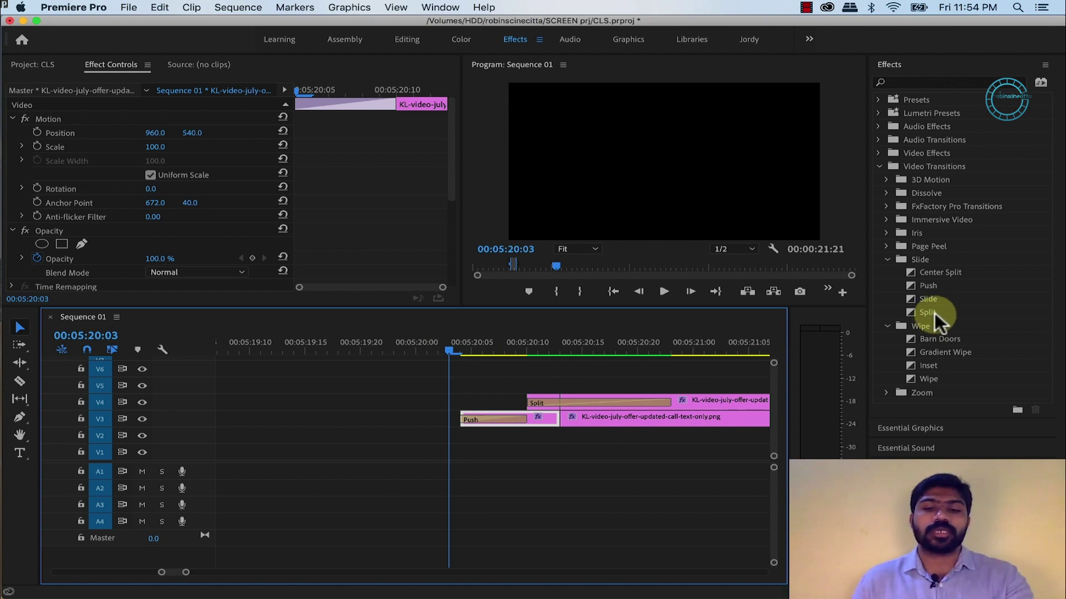
left_click(427, 347)
key("space")
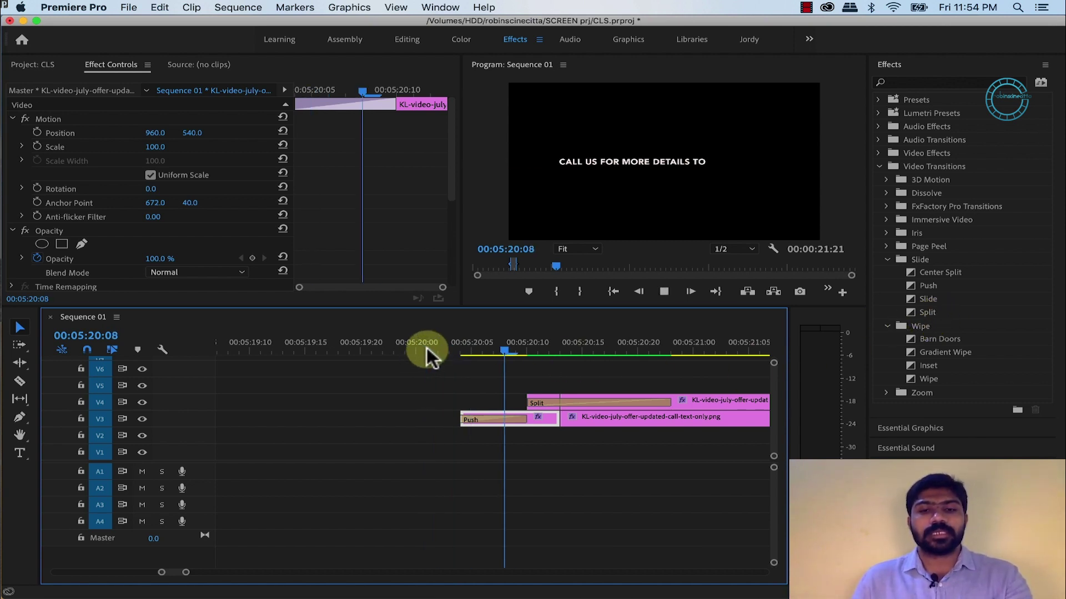
left_click(416, 338)
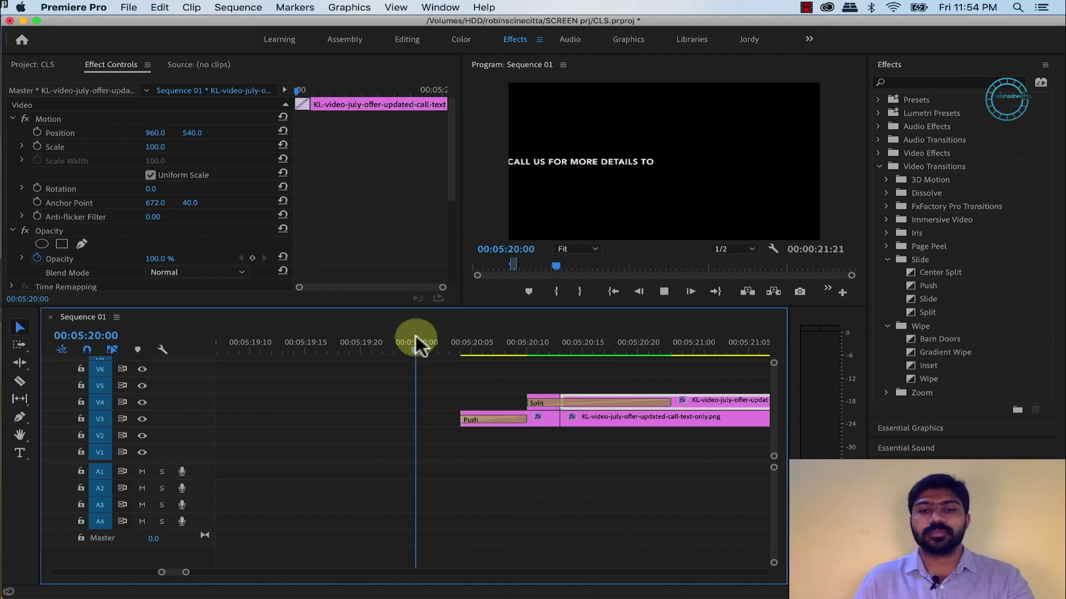
key("space")
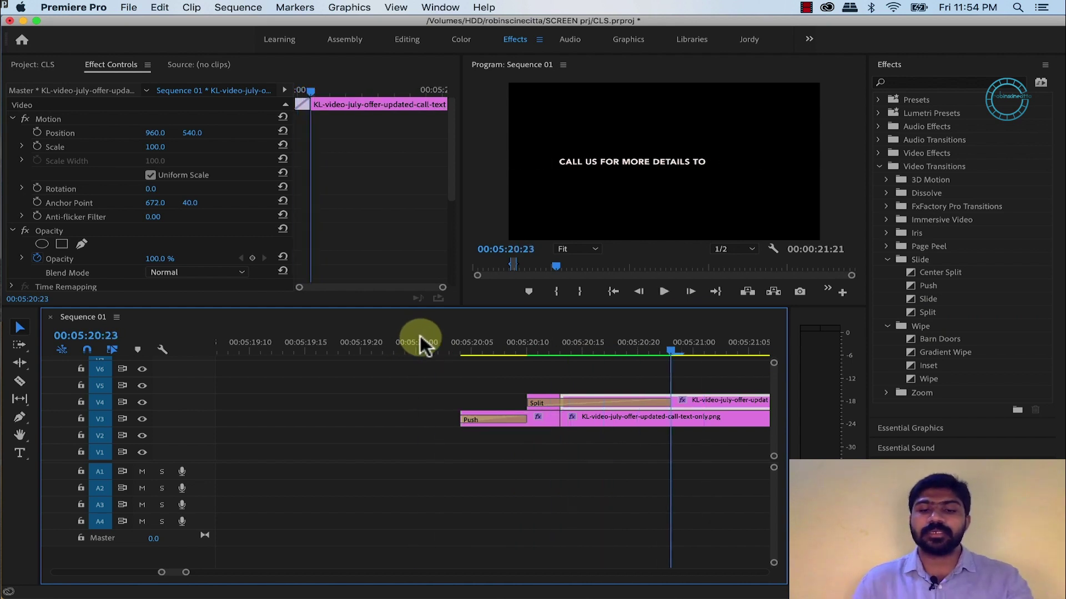
Scrub slowly through the Split transition to 00:05:20:13, then replay both transitions
left_click(483, 427)
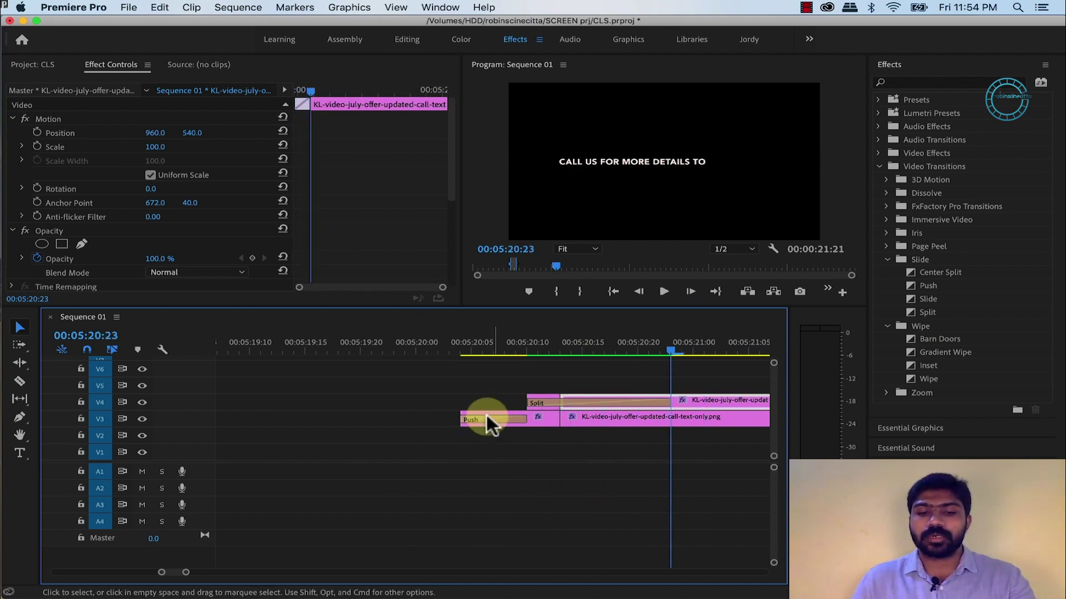
left_click(460, 343)
left_click(493, 345)
left_click_drag(476, 348, 564, 349)
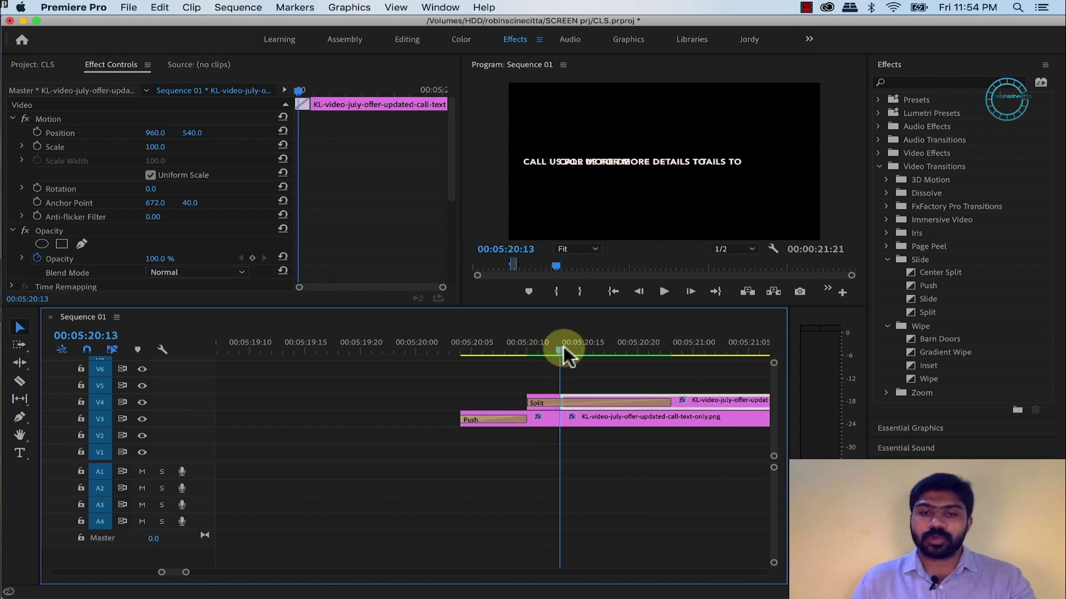
left_click(566, 395)
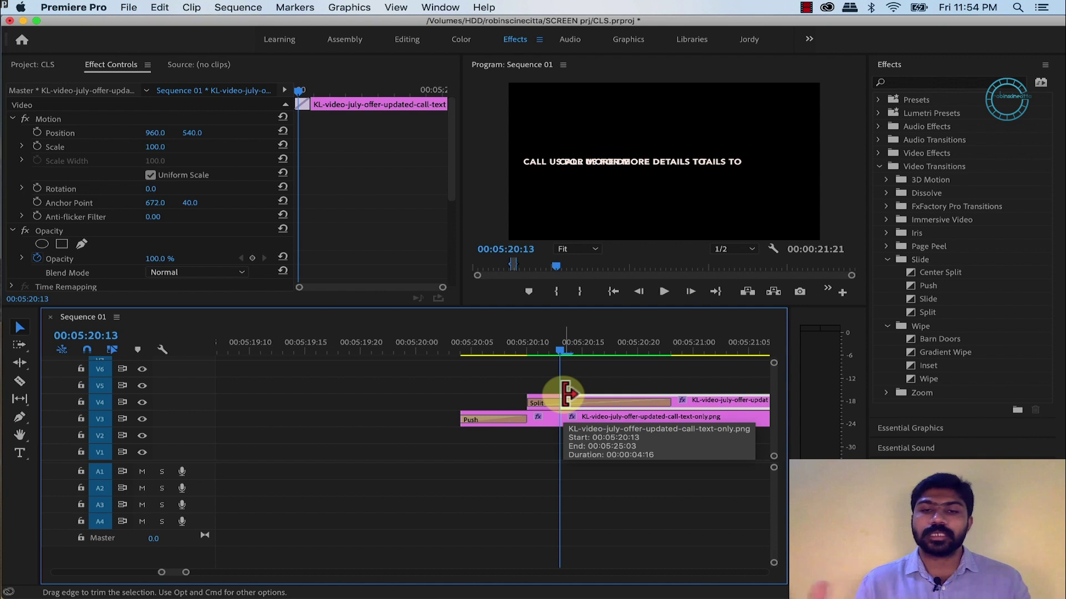
left_click(461, 338)
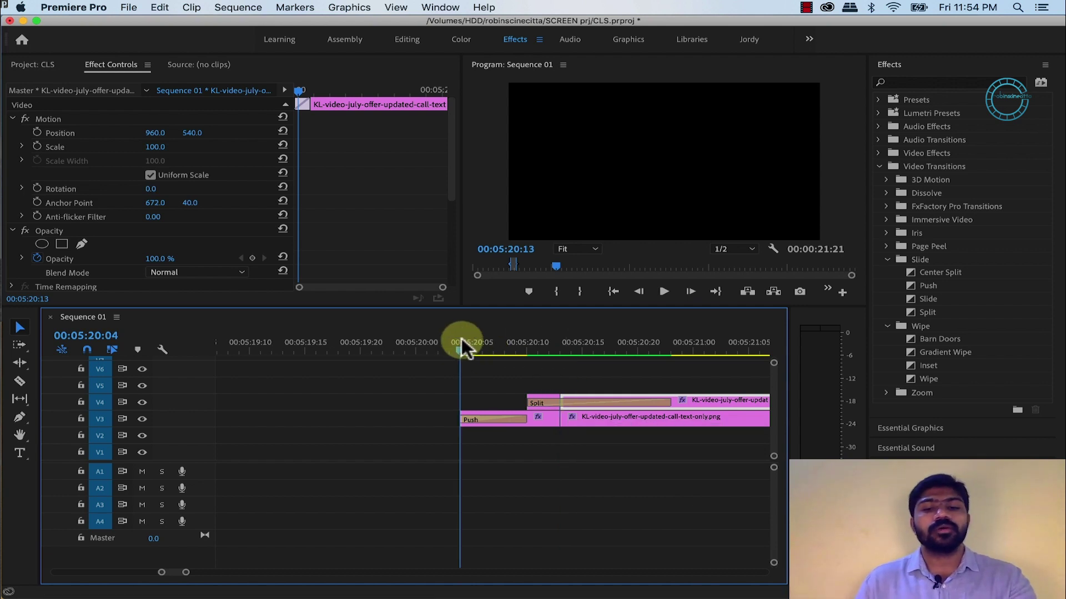
key("space")
key("space")
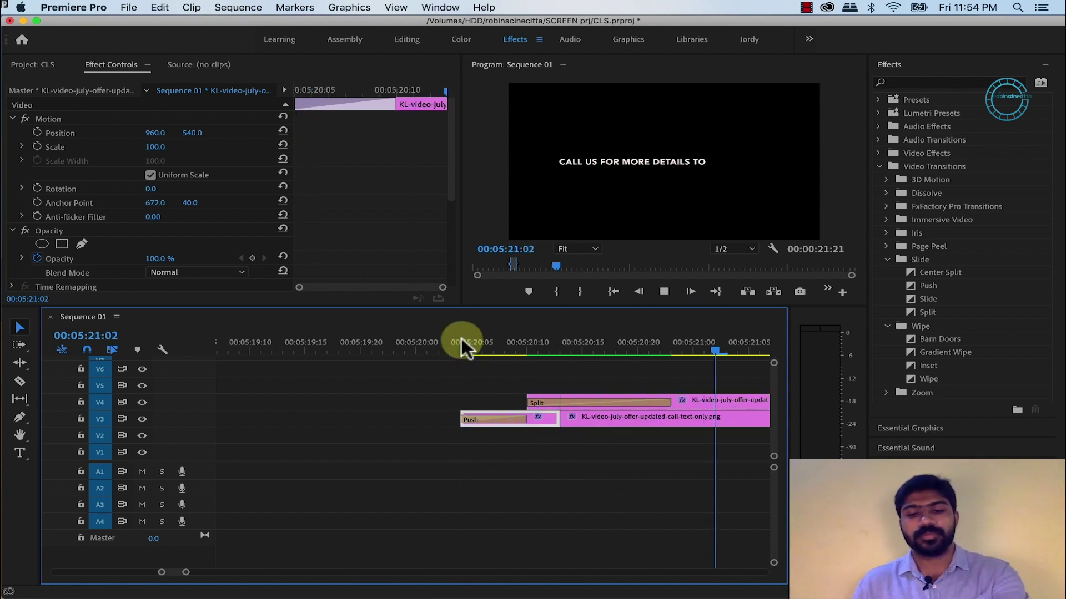
key("minus")
key("minus")
key("minus")
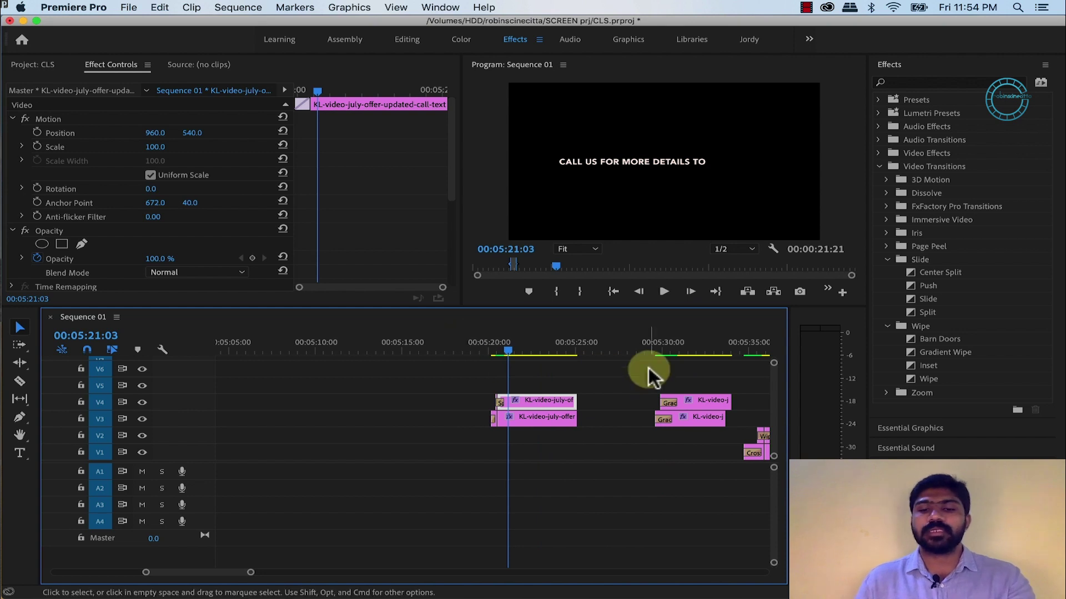
Preview the Gradient Wipe pair at 00:05:29:04, then drag the V3 call-text clip earlier onto V2
left_click(649, 347)
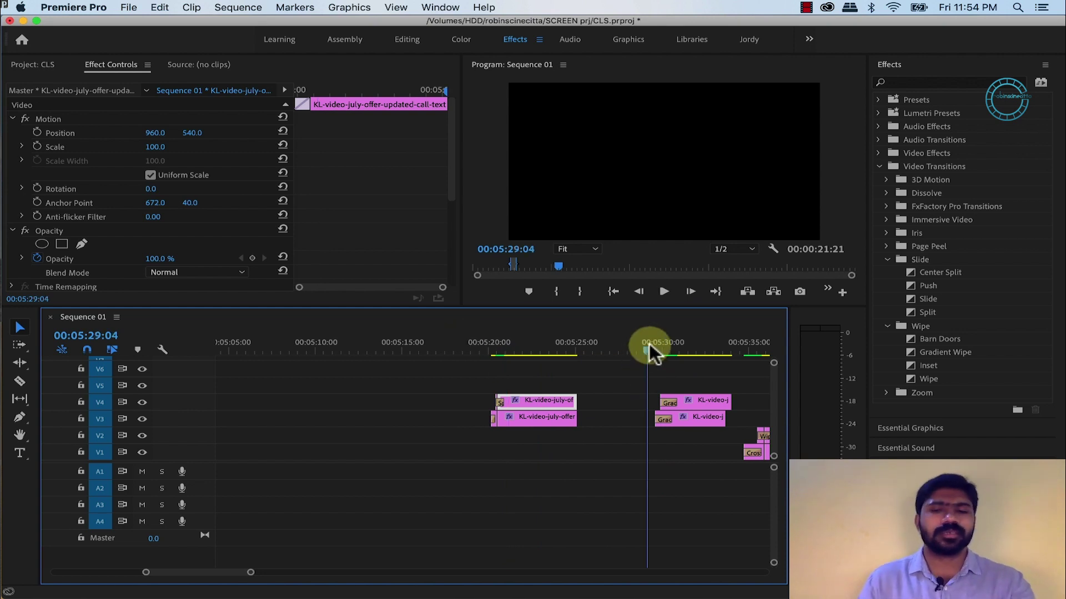
key("equal")
key("equal")
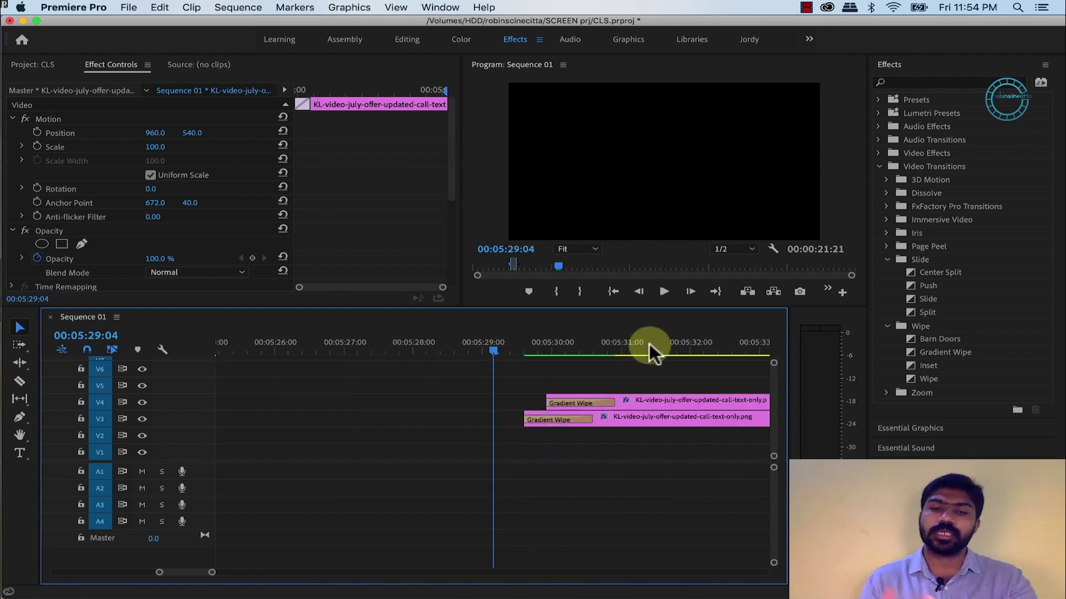
key("space")
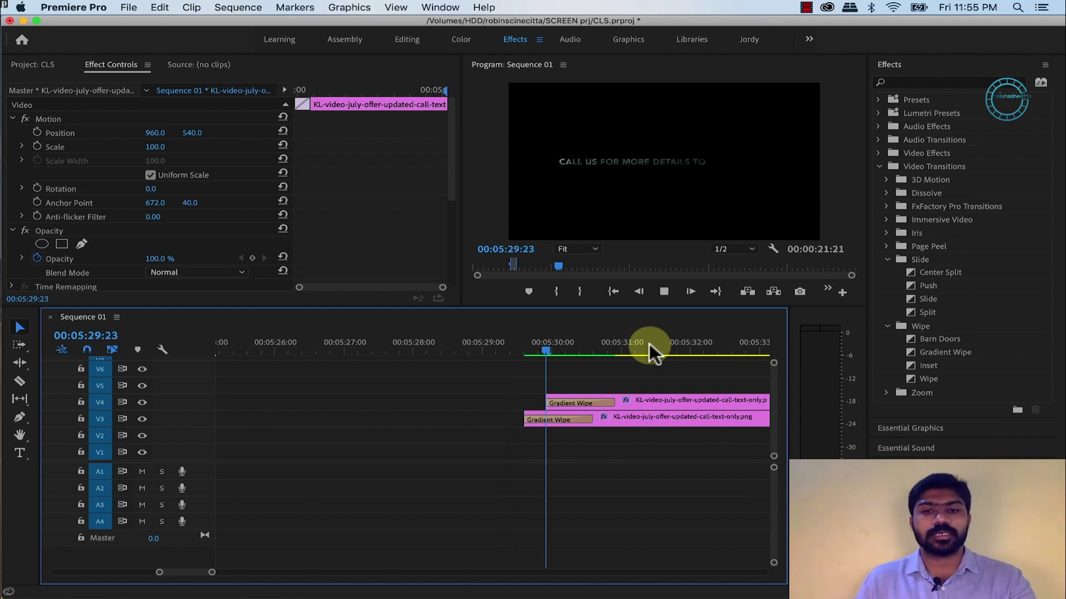
left_click(520, 346)
left_click(517, 342)
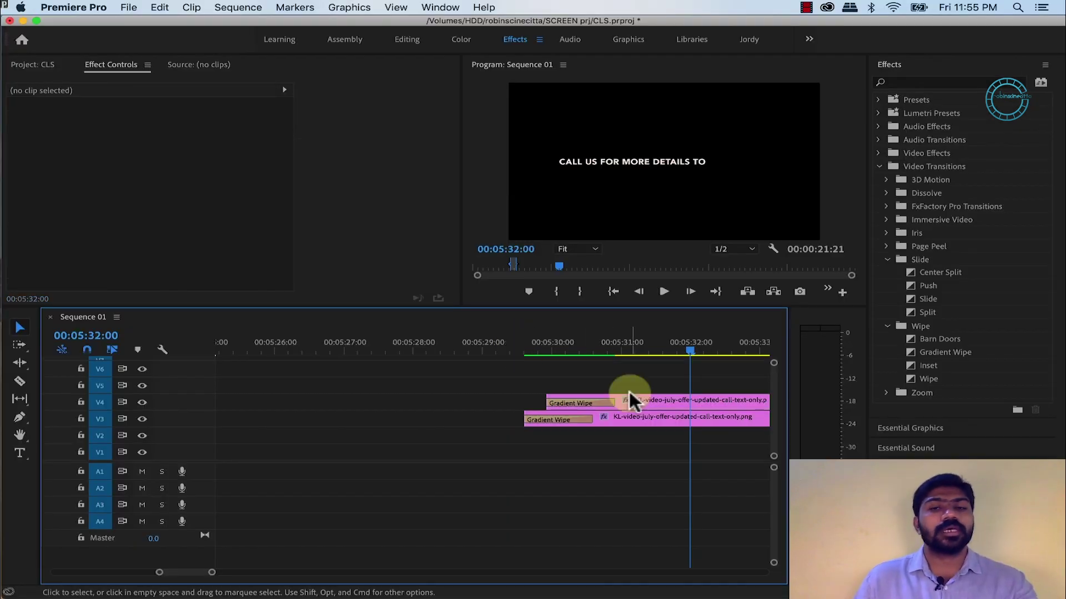
left_click(632, 425)
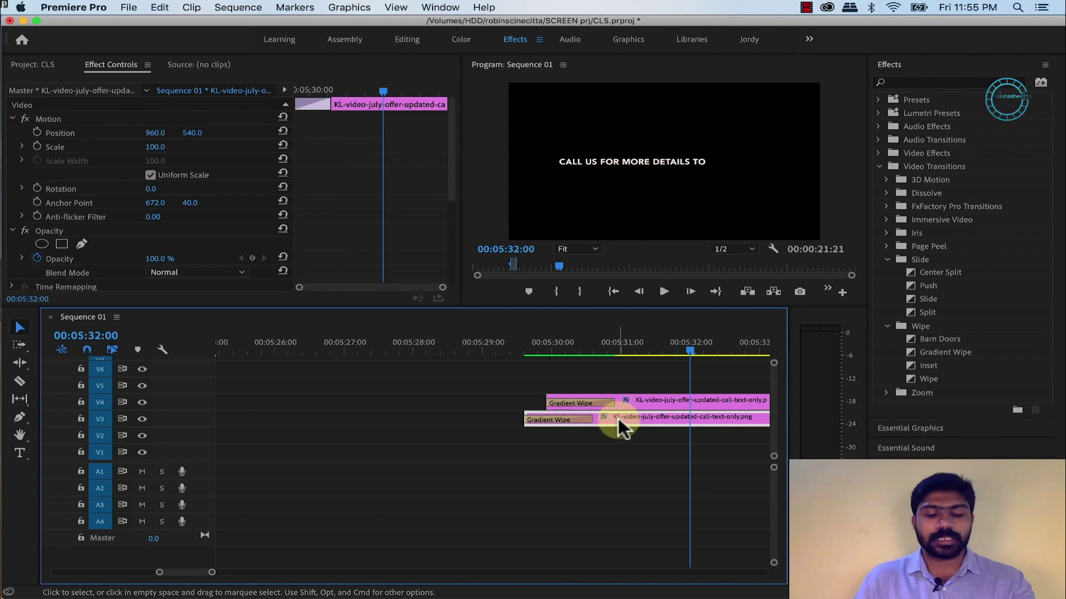
mouse_move(621, 425)
left_mouse_down()
mouse_move(310, 440)
mouse_move(444, 450)
left_mouse_up()
Replace the V2 clip's Gradient Wipe with a new one at its start and scrub through it
left_click(389, 347)
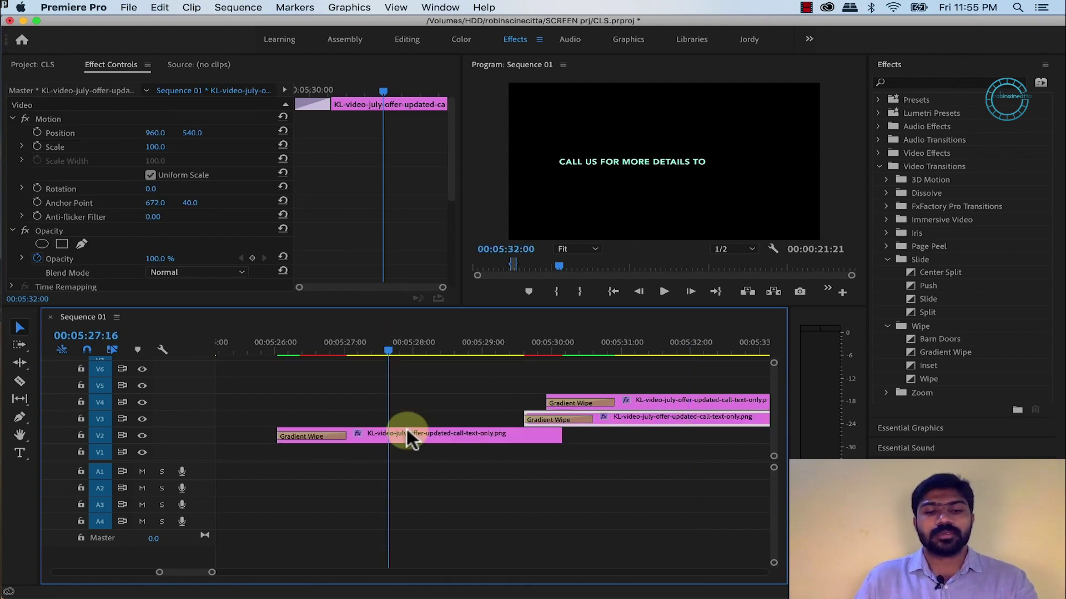
left_click(325, 437)
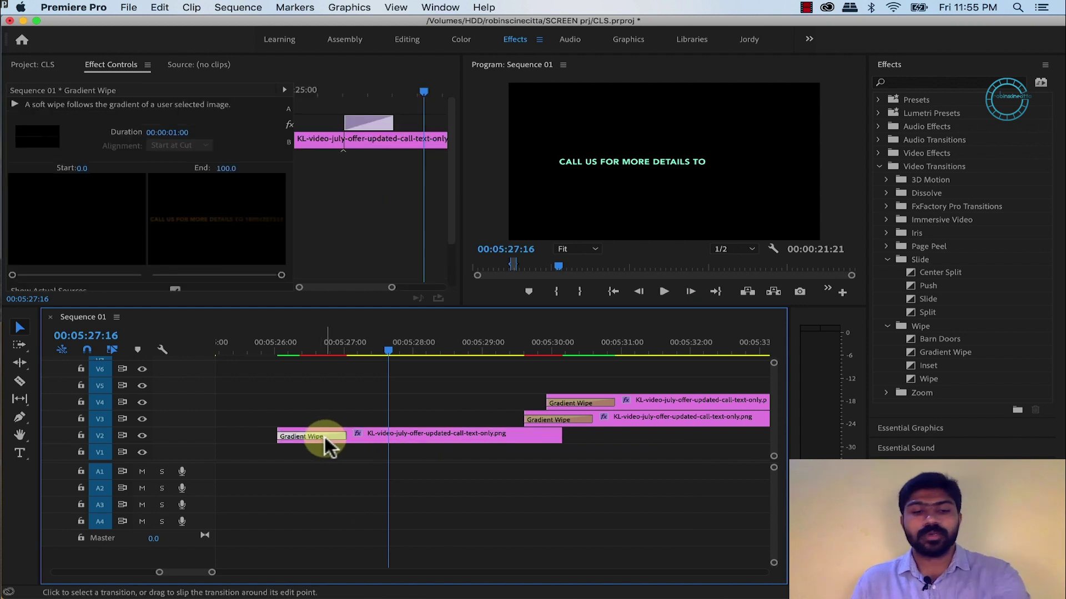
key("Delete")
left_click(433, 437)
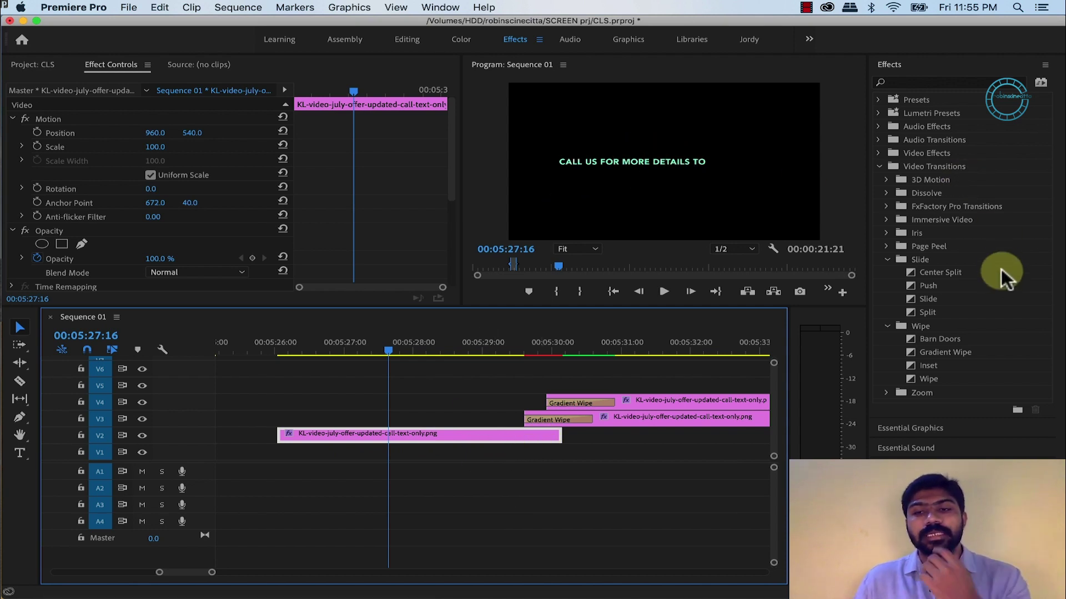
mouse_move(922, 353)
left_mouse_down()
mouse_move(279, 441)
mouse_move(296, 351)
left_mouse_up()
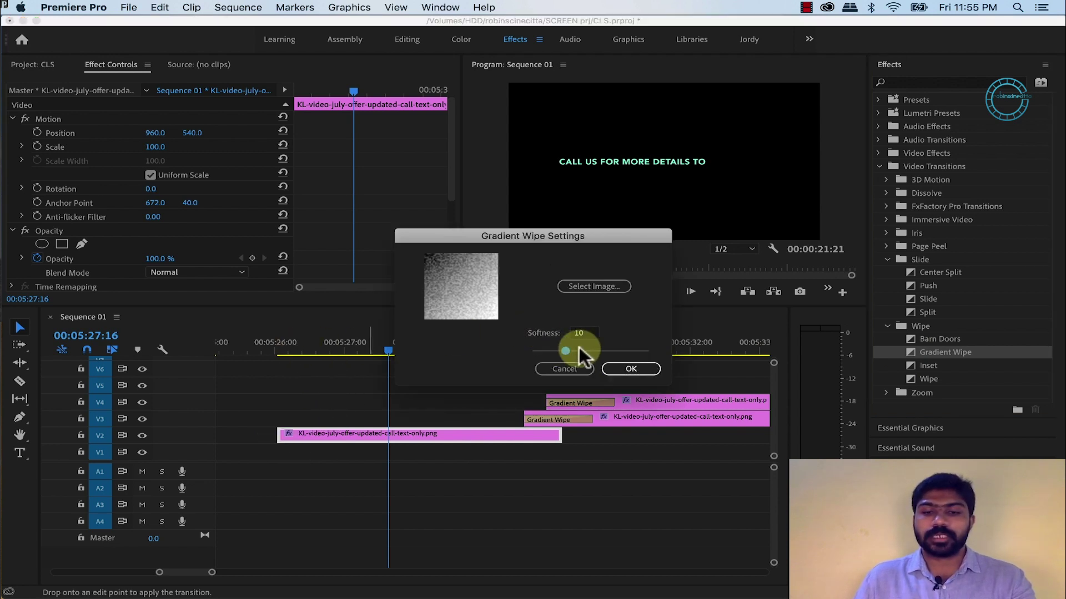
left_click(632, 366)
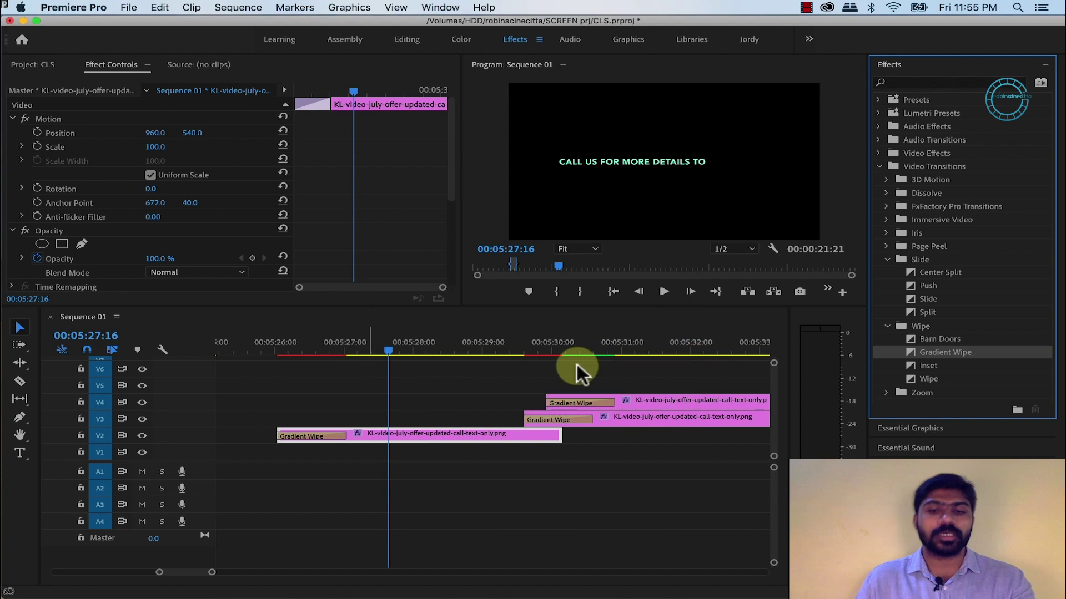
left_click(277, 344)
left_click_drag(277, 338, 336, 361)
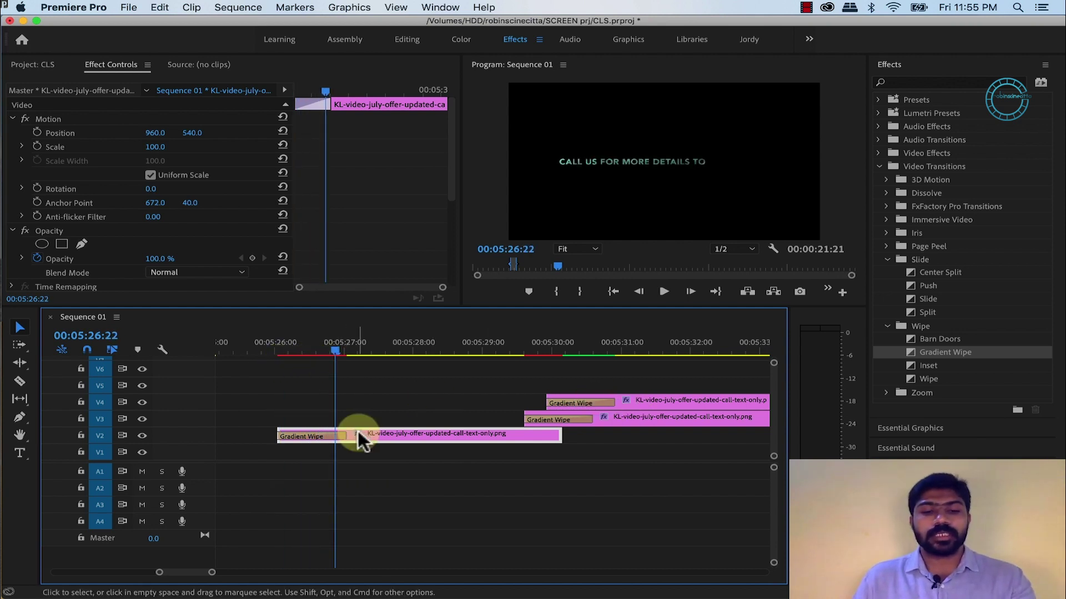
Stack the text clip on V3 above the V2 copy and switch to the Color workspace
mouse_move(357, 434)
left_mouse_down()
mouse_move(285, 427)
mouse_move(328, 423)
left_mouse_up()
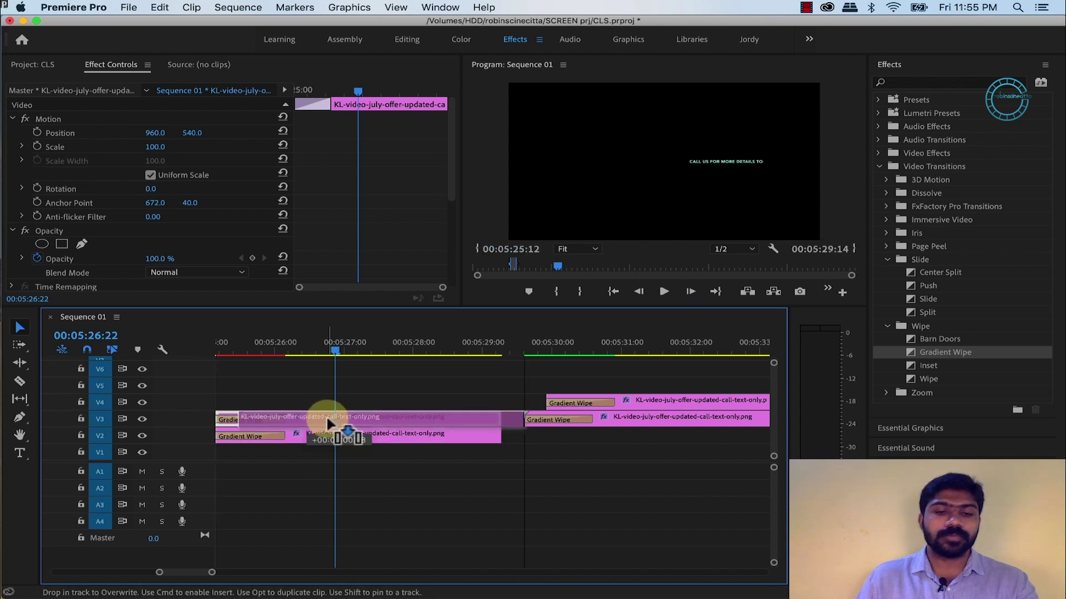
left_click_drag(327, 420, 324, 418)
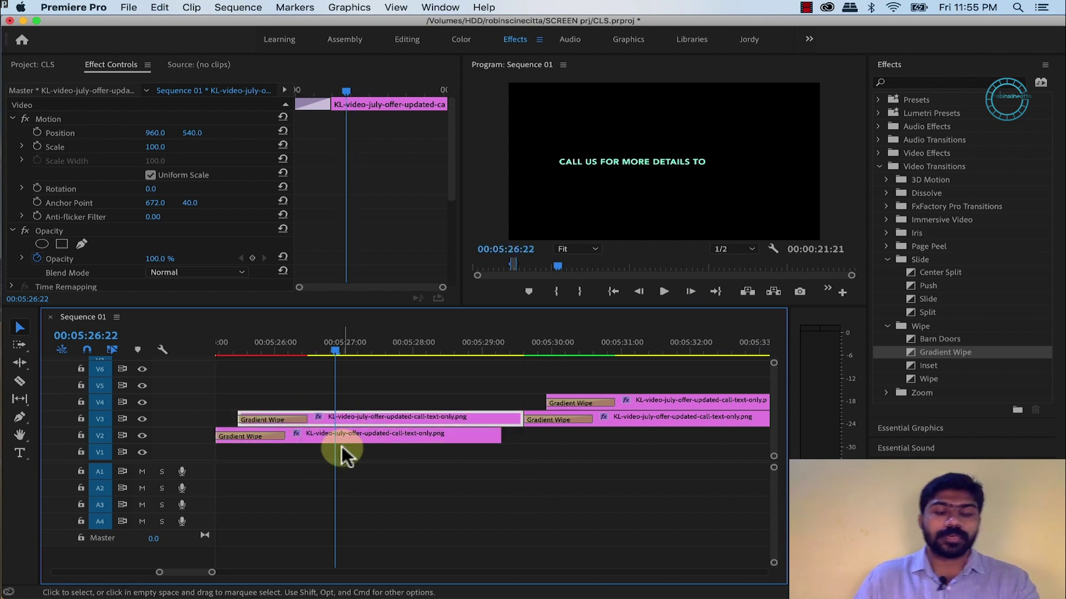
scroll(342, 446, "left", 5)
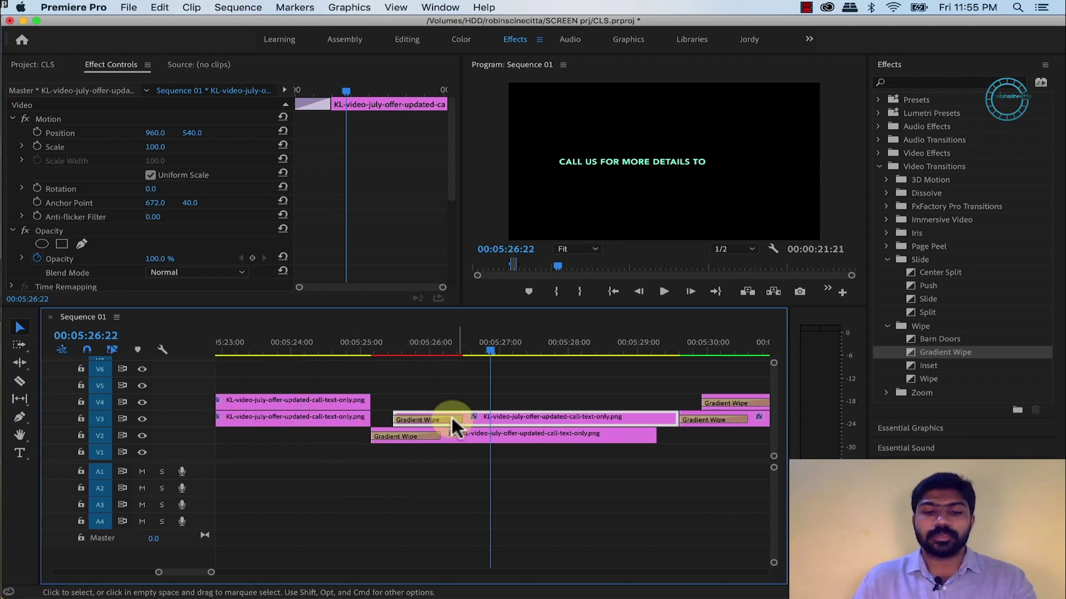
left_click(535, 389)
left_click(515, 417)
left_click(466, 40)
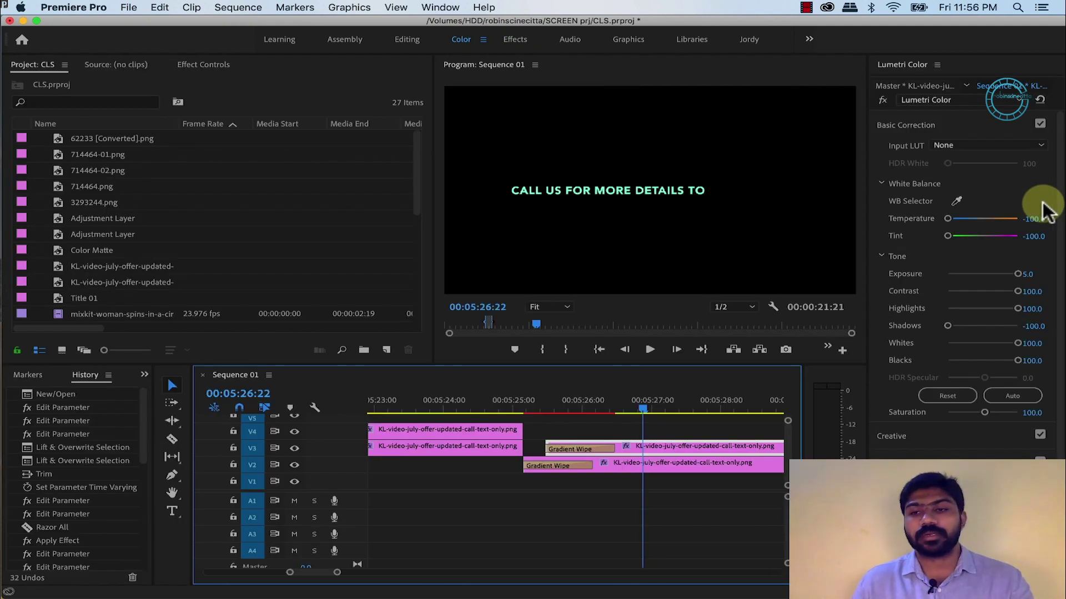
Set the V3 text clip's Lumetri Temperature and Tint both to 0
left_click(1036, 219)
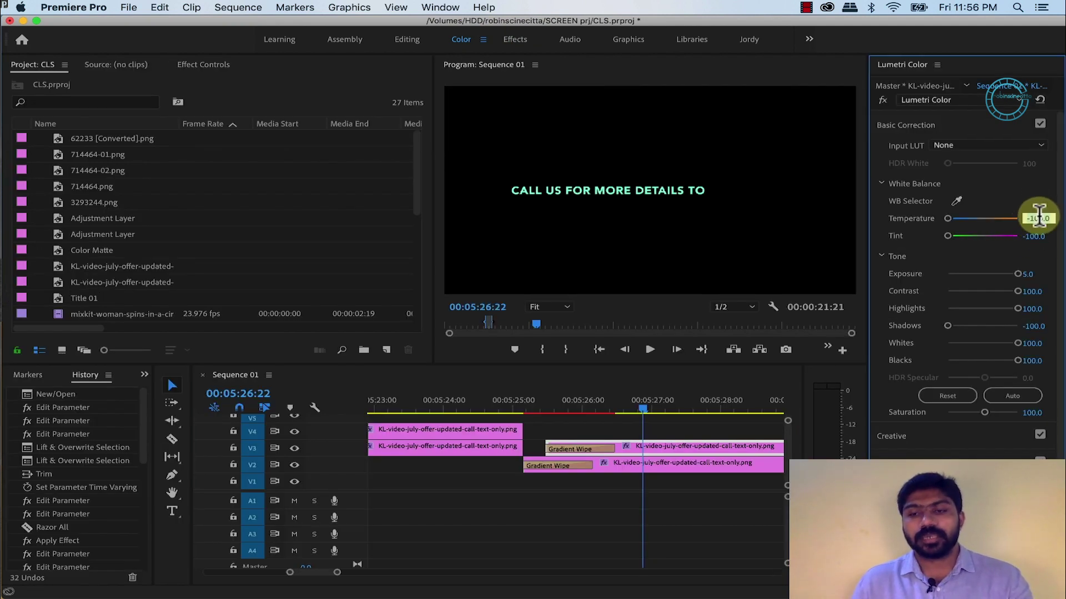
type("0")
left_click(1038, 236)
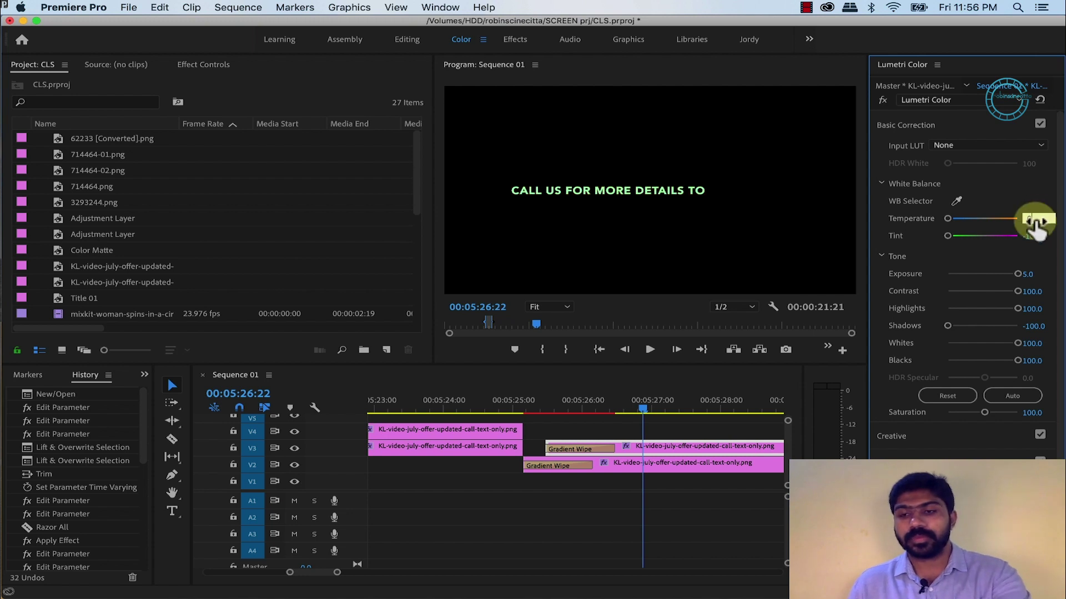
type("0")
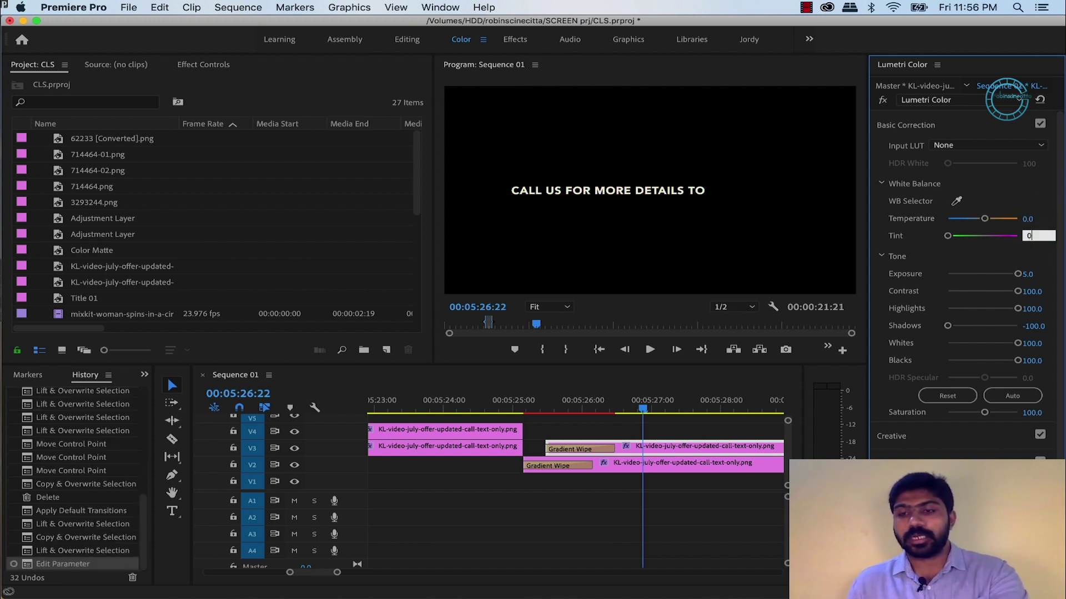
key("Return")
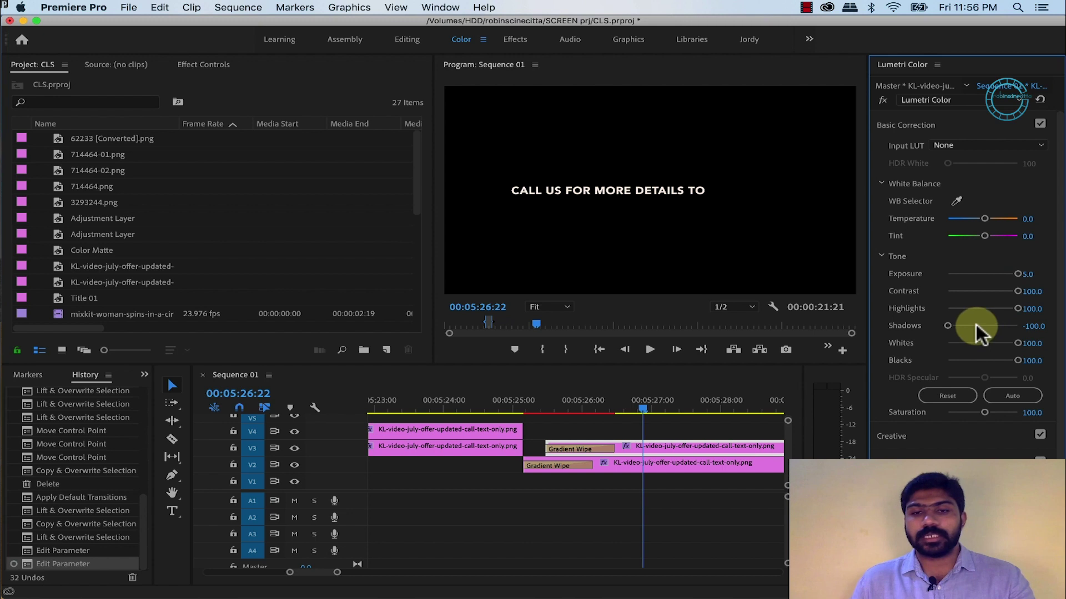
Mark In at 05:25:04 and Out at 05:27:00, then render In to Out
left_click_drag(547, 396, 523, 401)
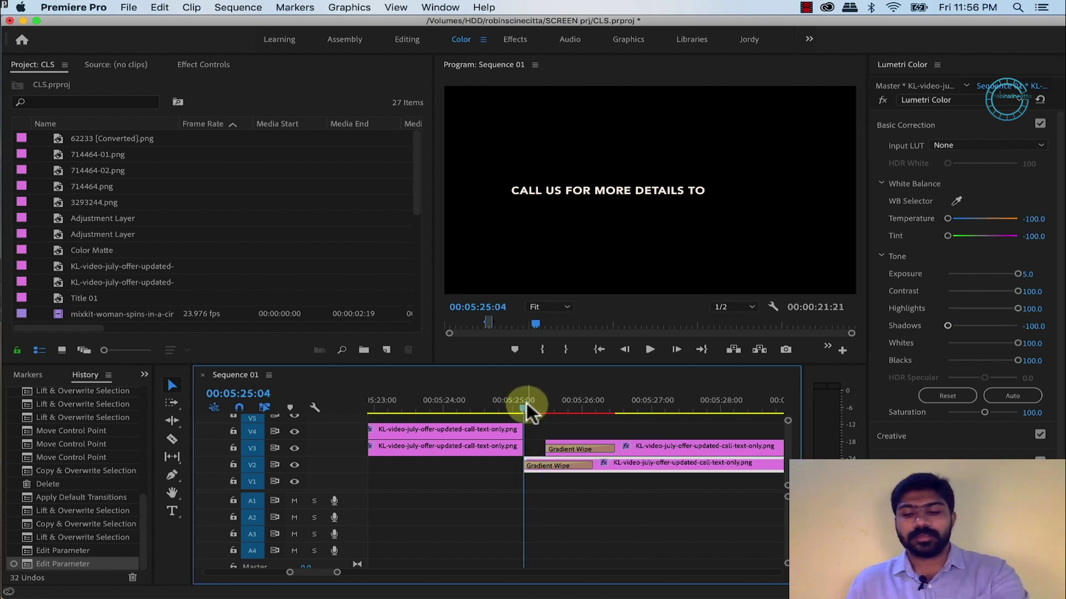
key("minus")
key("i")
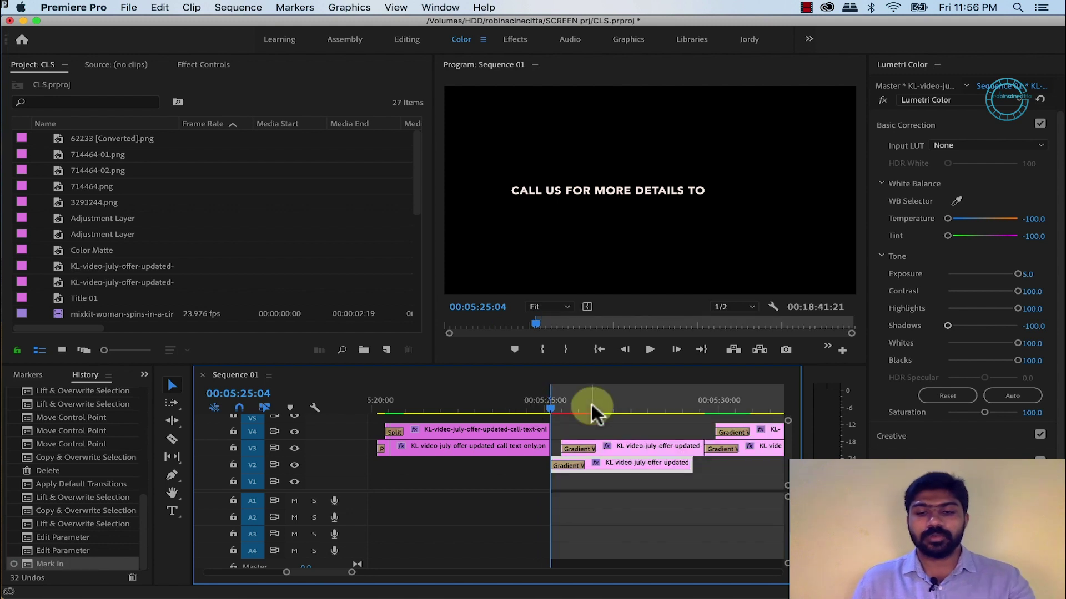
left_click(614, 399)
key("o")
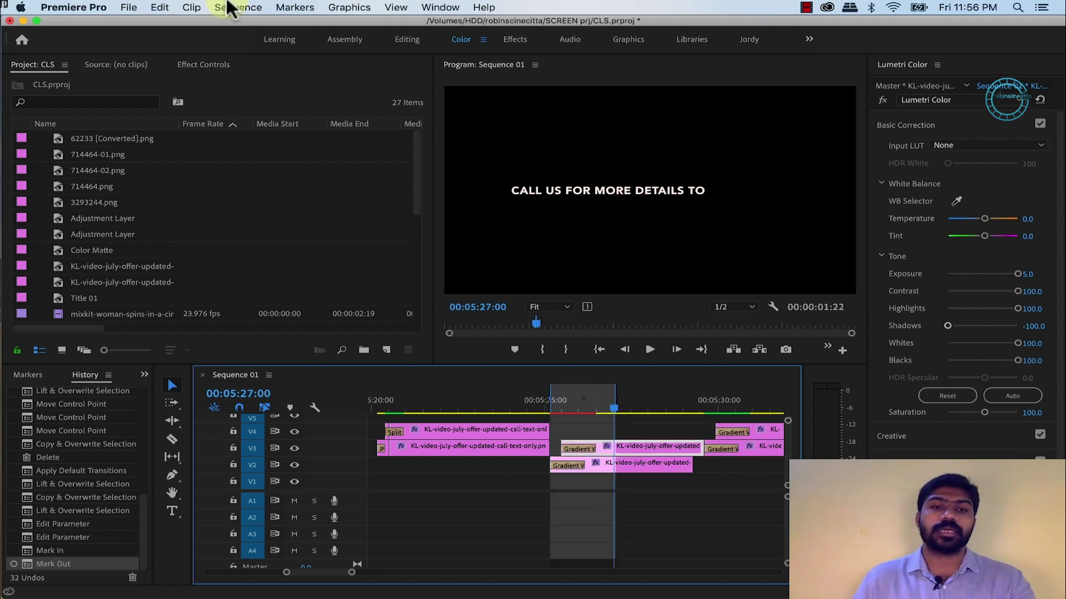
left_click(230, 7)
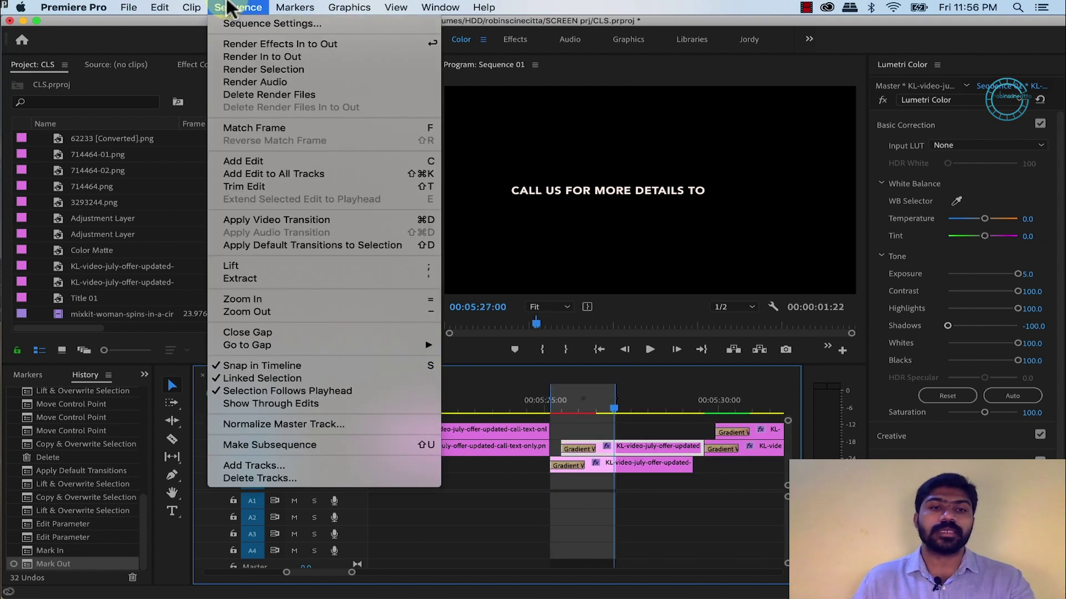
left_click(245, 56)
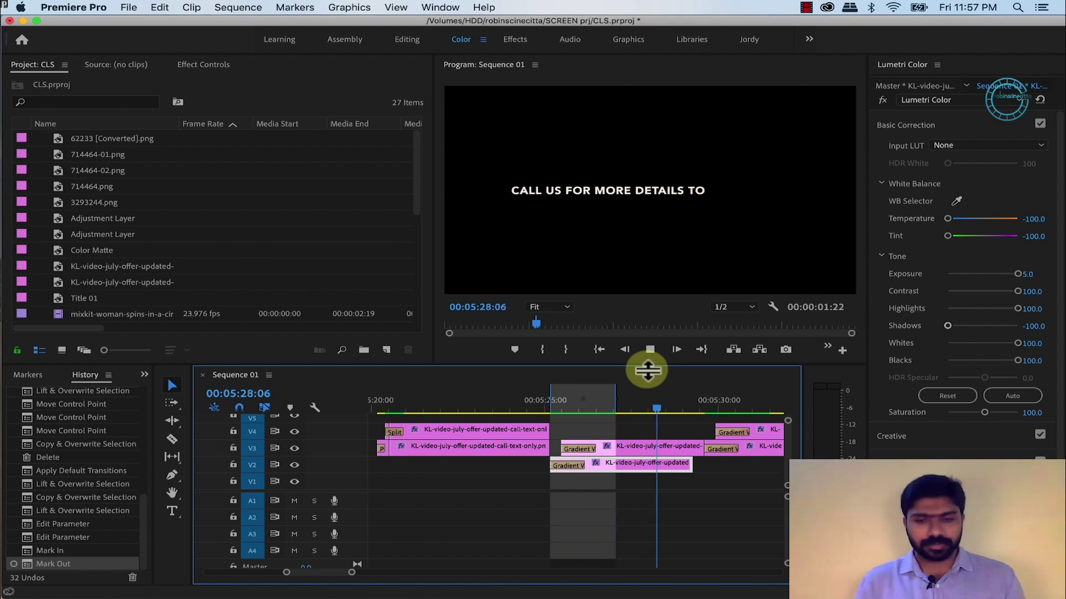
key("alt+shift+5")
Reveal Cross Zoom in the Zoom transitions group and scrub through it near 05:35
left_click(506, 342)
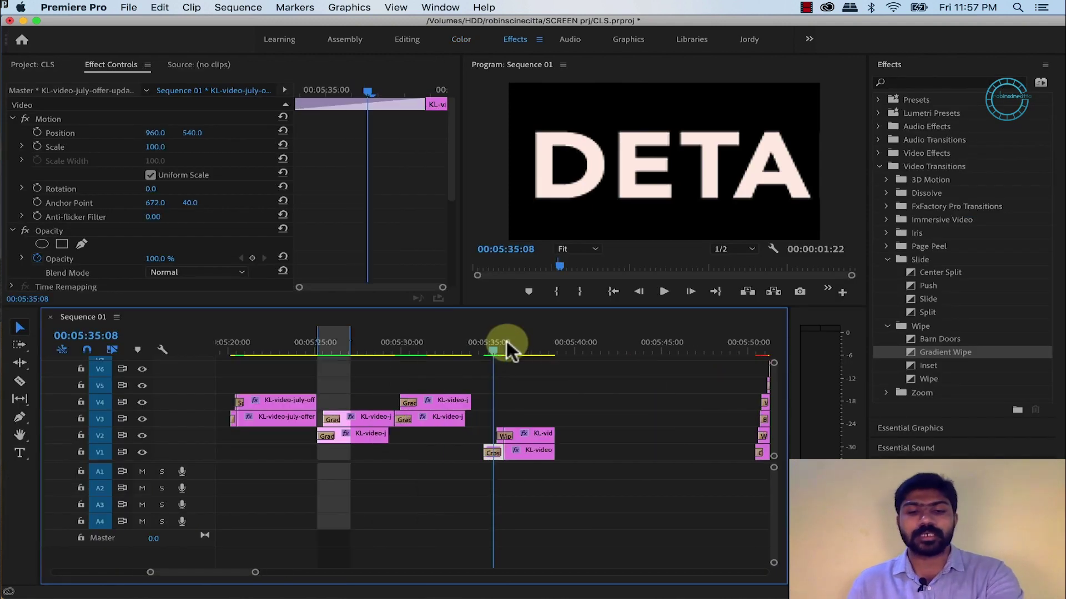
key("=")
key("=")
key("=")
left_click_drag(481, 342, 445, 347)
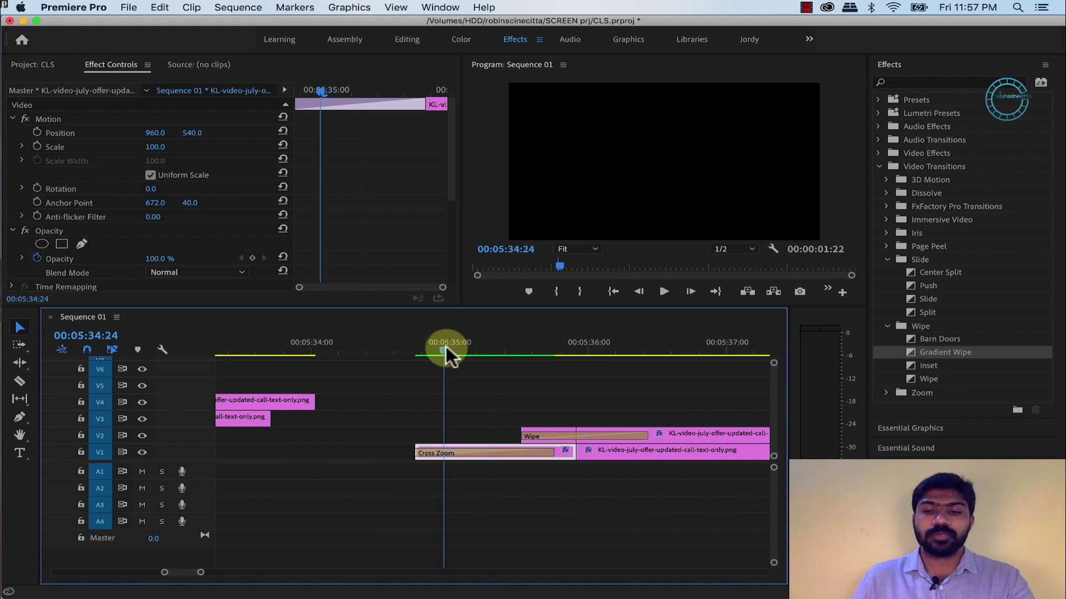
left_click(886, 392)
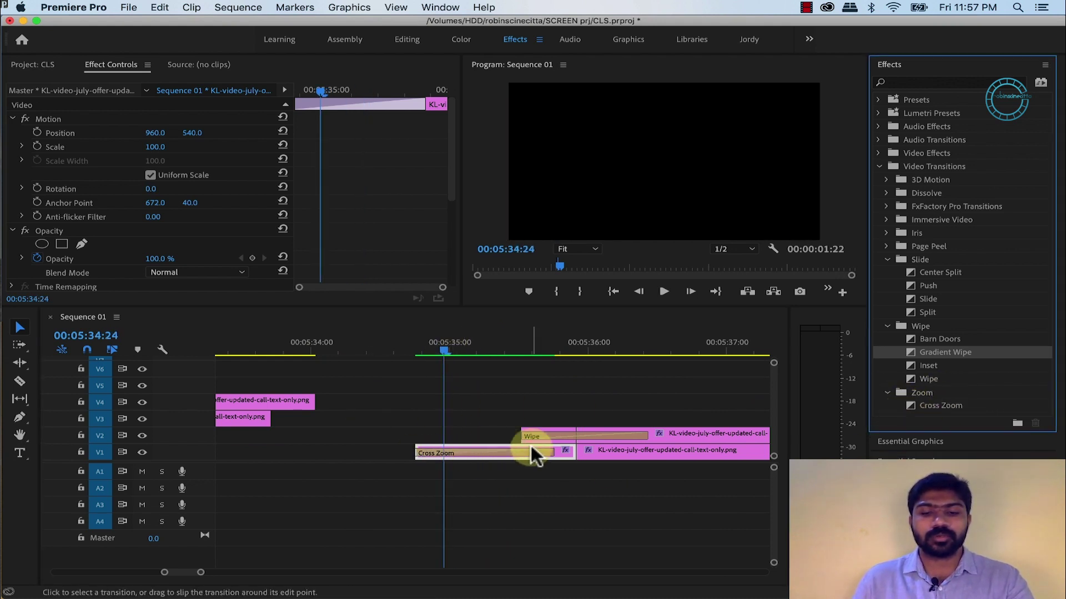
left_click_drag(461, 344, 570, 357)
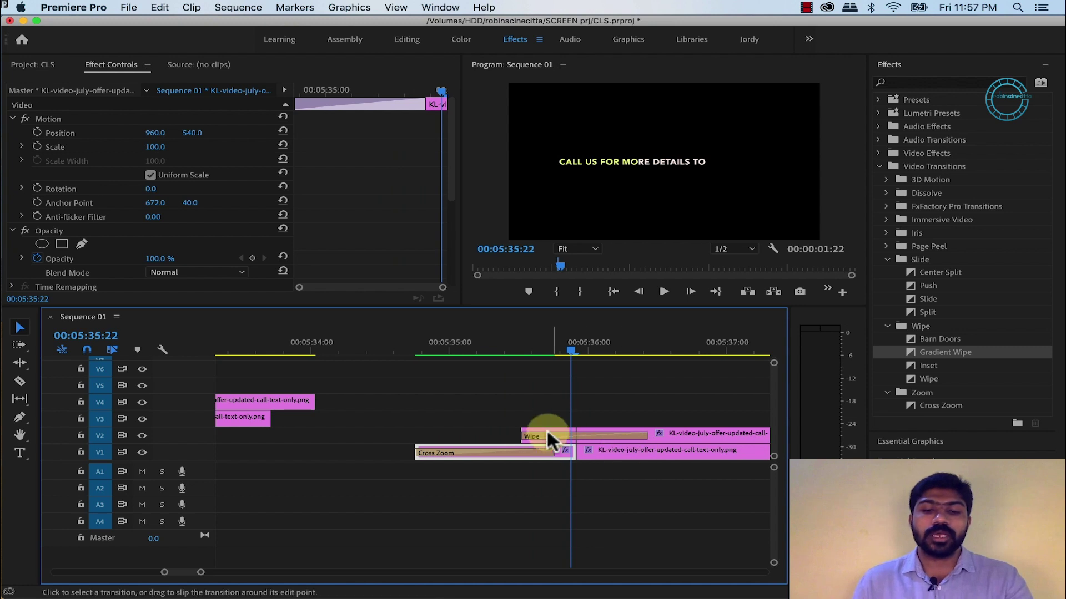
left_click_drag(547, 432, 631, 436)
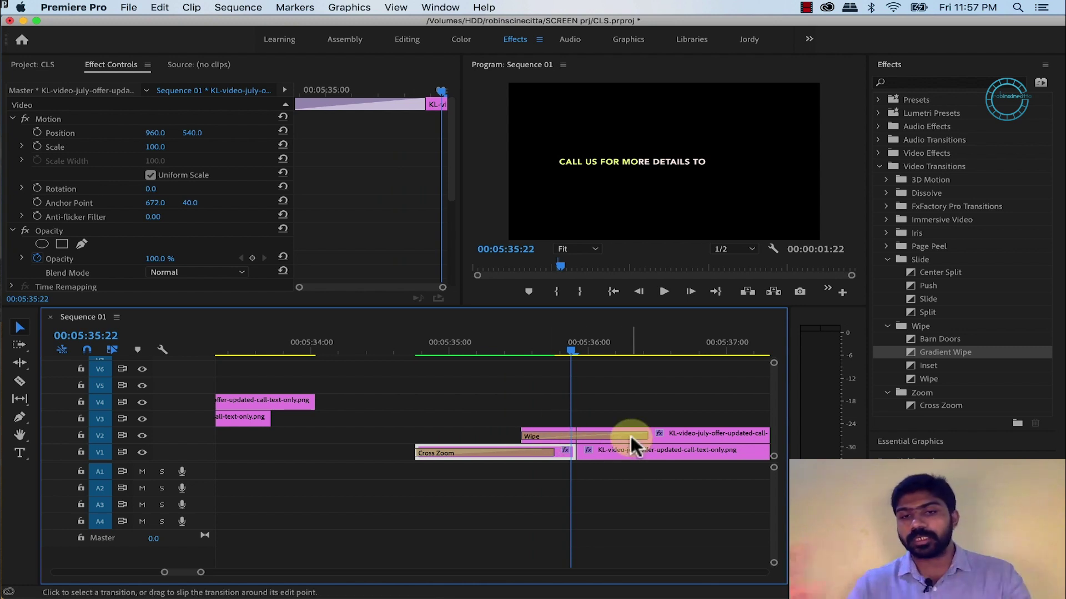
Play the Cross Zoom and Wipe transitions from just before them
left_click(405, 349)
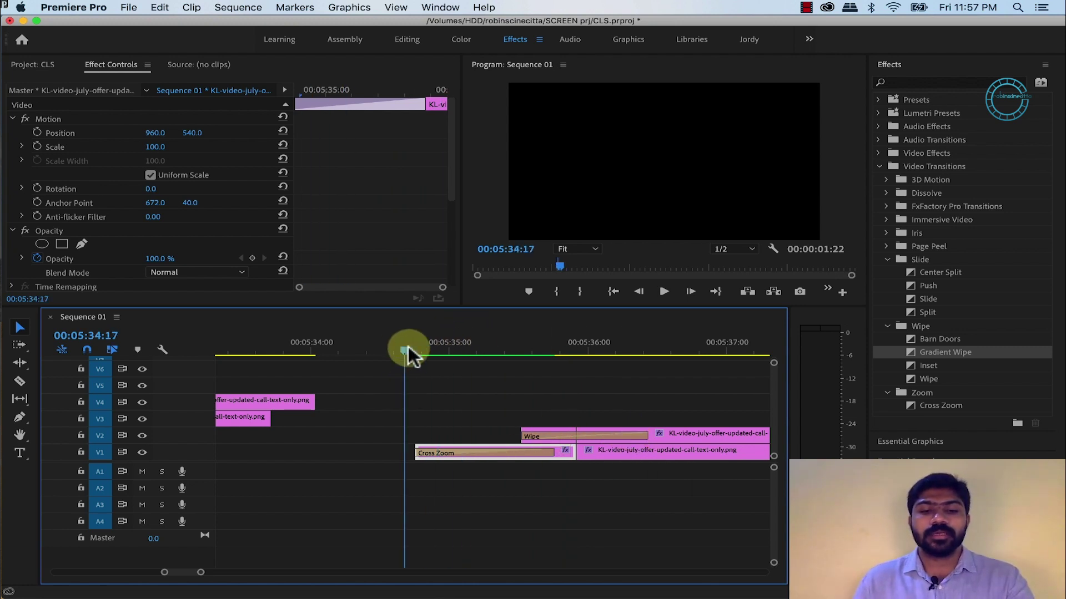
key("space")
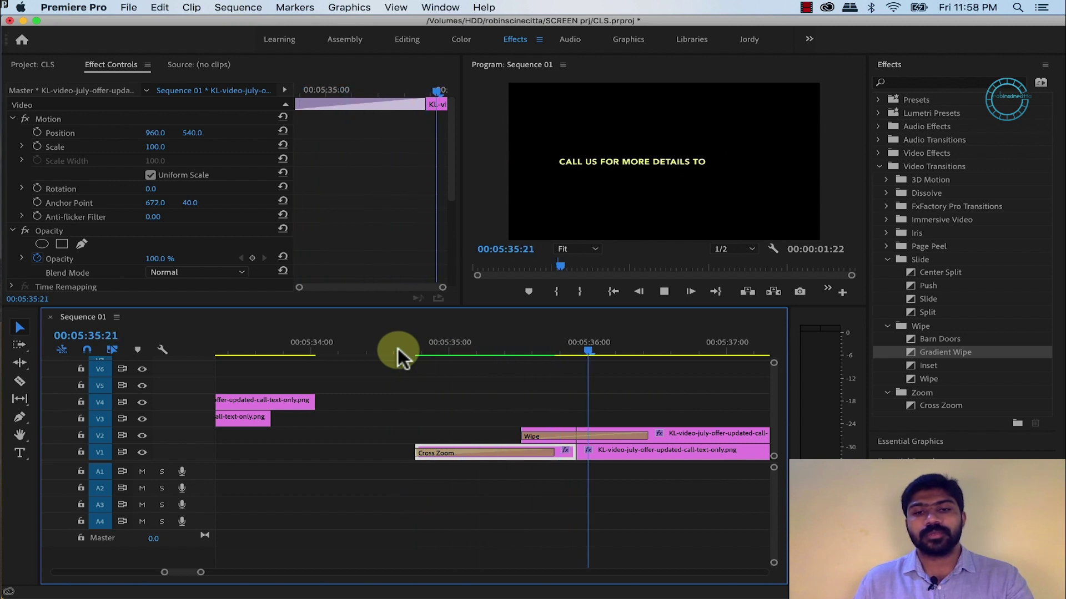
key("space")
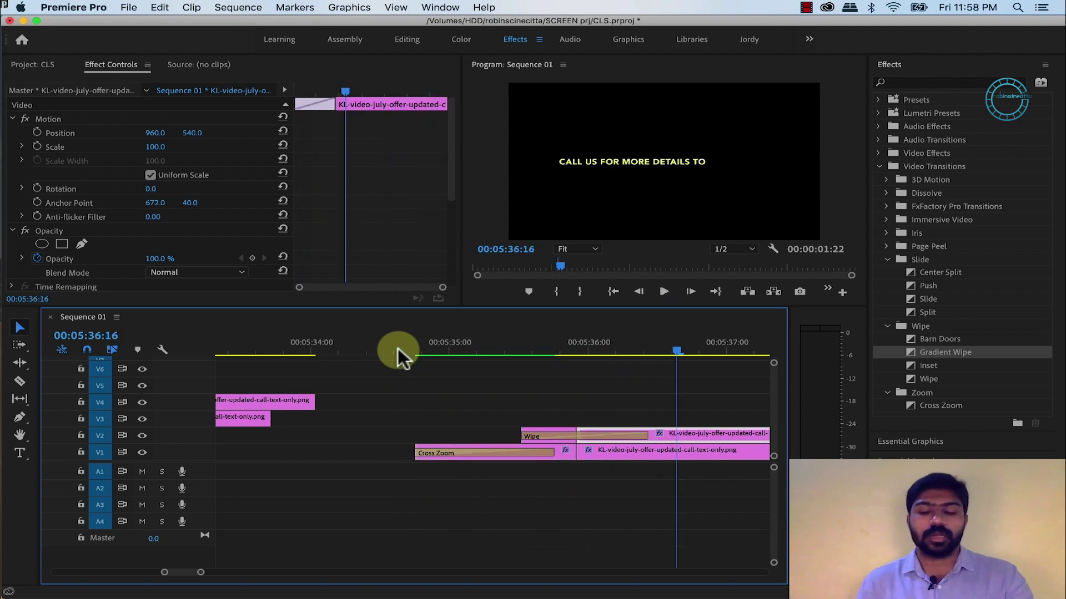
key("minus")
key("minus")
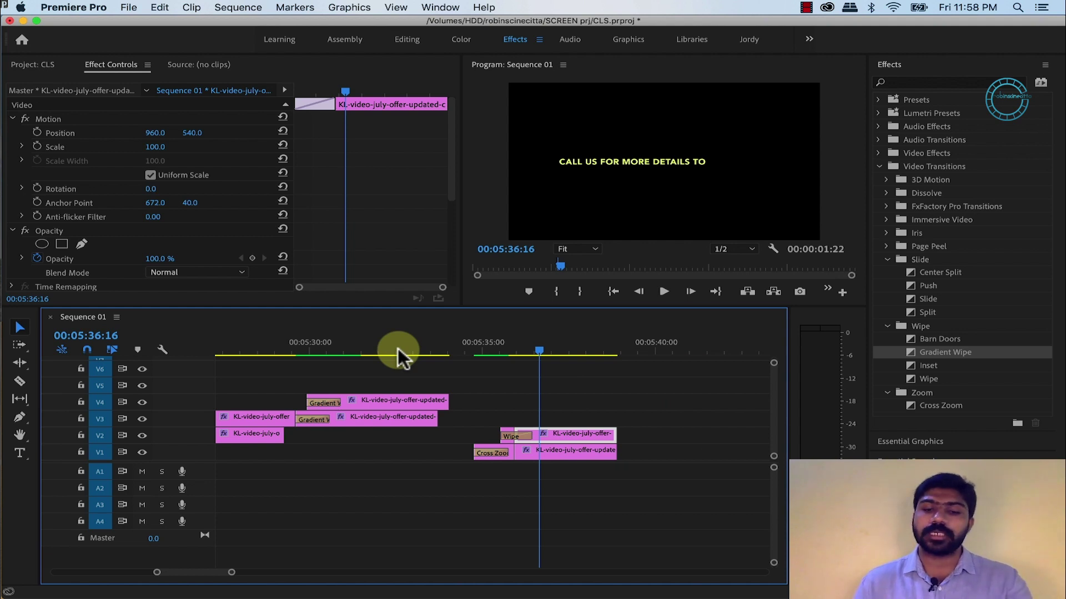
key("minus")
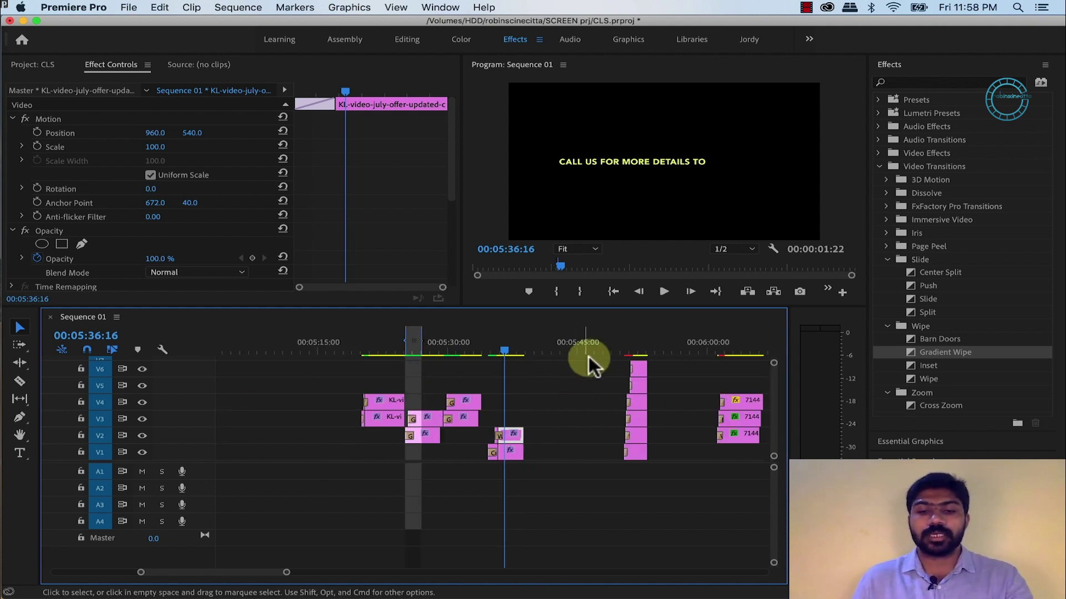
left_click(602, 342)
key("equal")
key("equal")
key("equal")
key("equal")
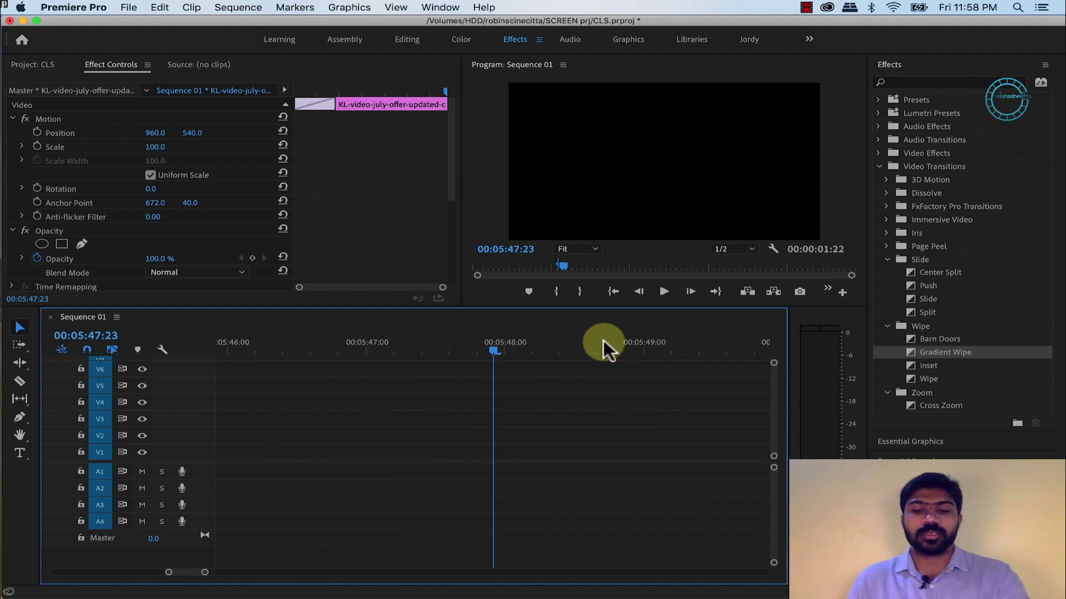
Play the staggered transition stack from 05:50:08 twice
scroll(694, 438, "right", 5)
scroll(693, 438, "right", 5)
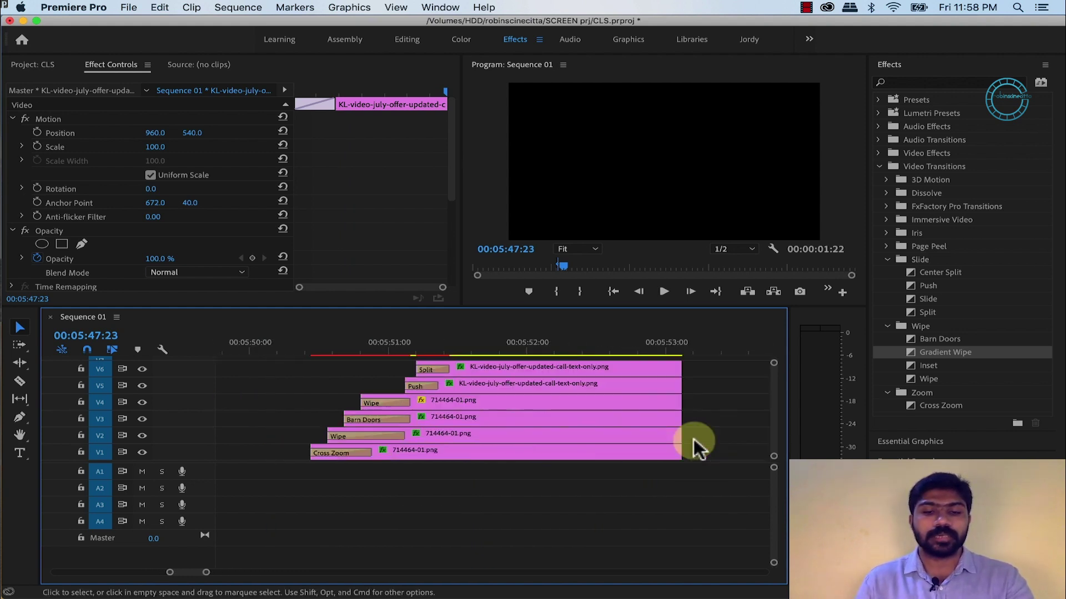
left_click(289, 349)
key("space")
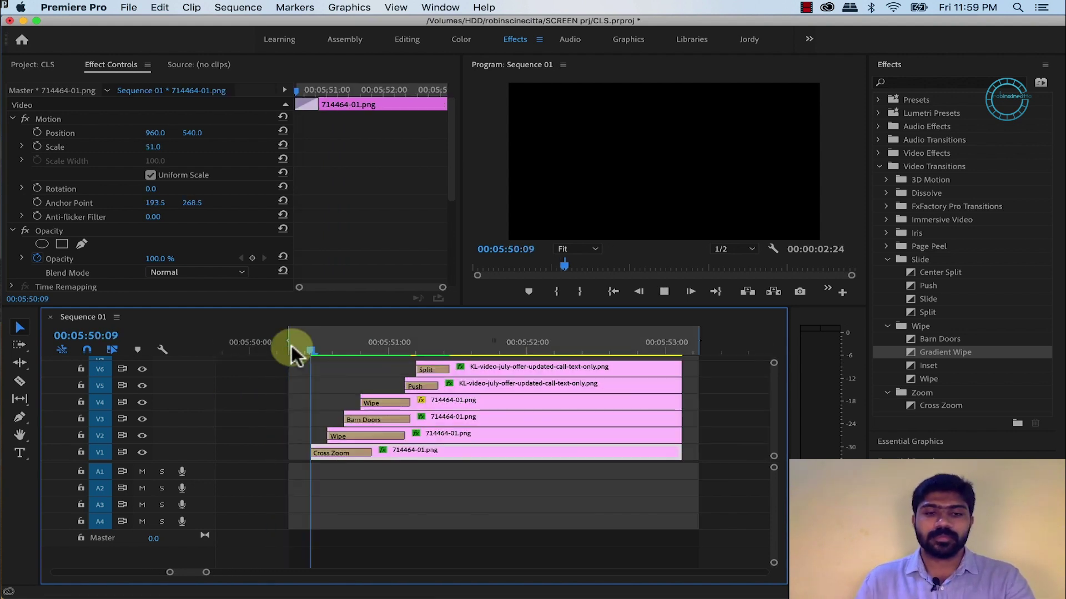
key("space")
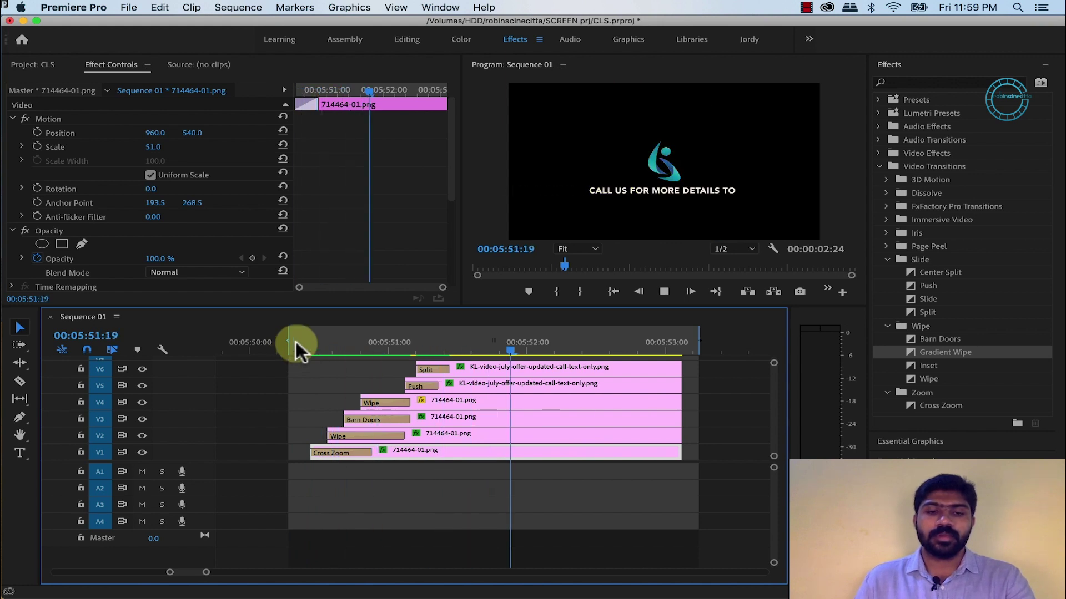
left_click(295, 347)
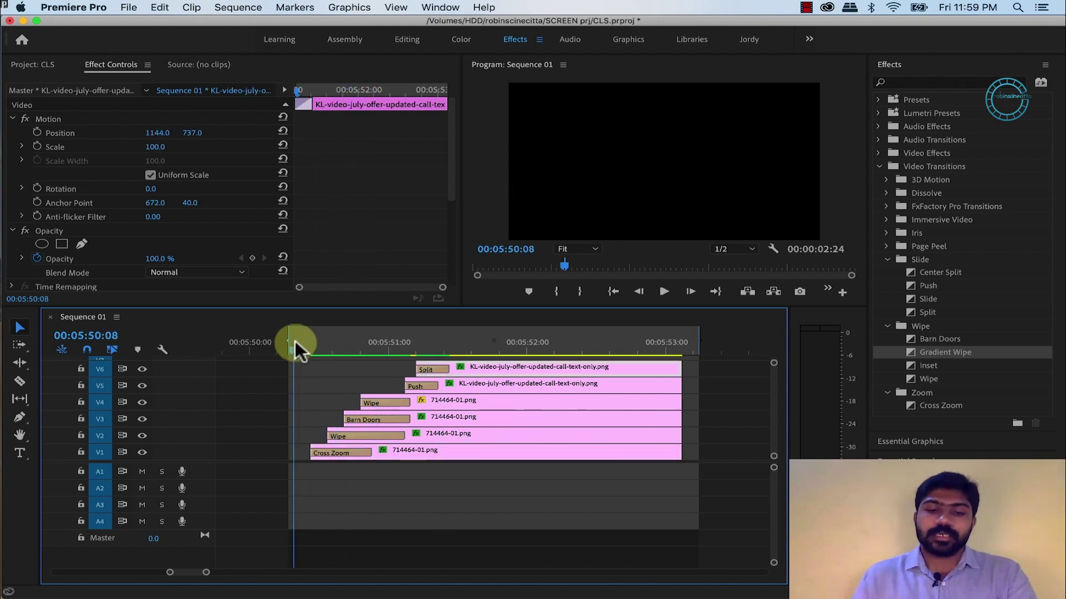
key("space")
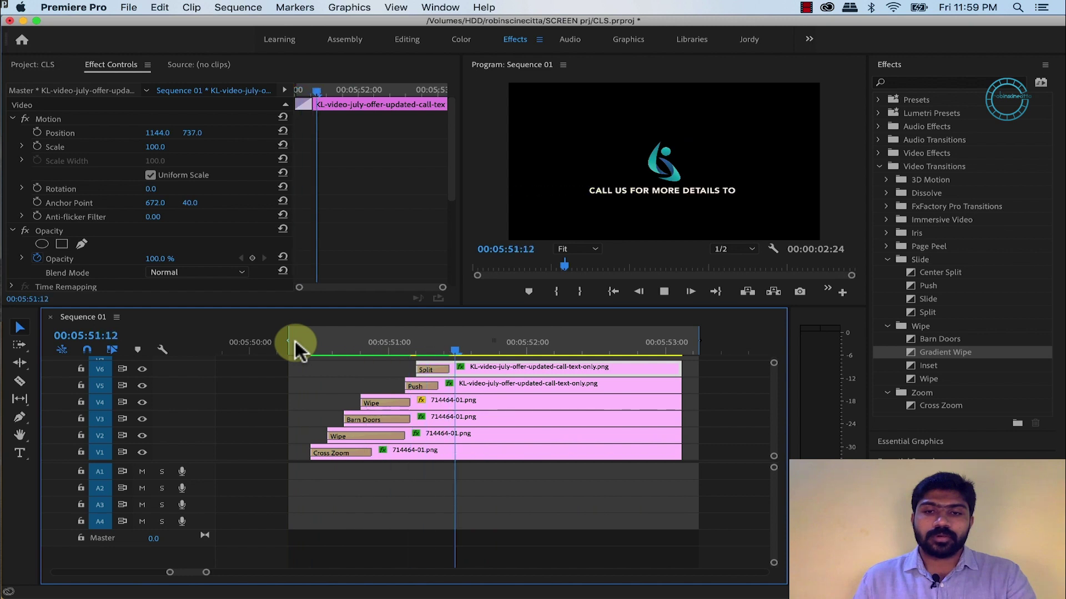
key("space")
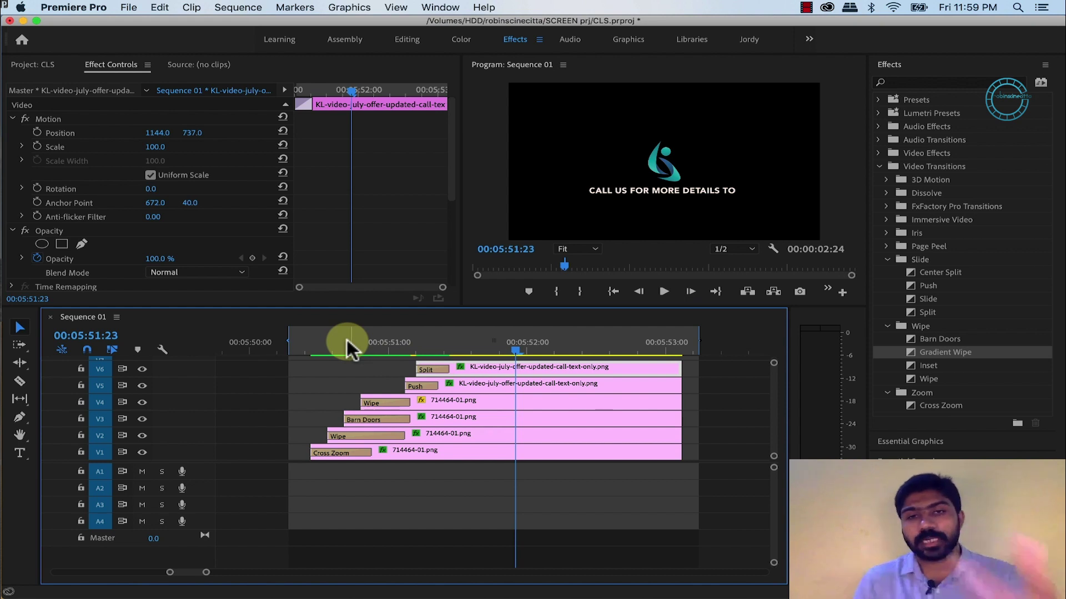
Return the playhead to 05:50:09 and zoom out to show the 00:05:45 logo clip
left_click_drag(375, 333, 299, 339)
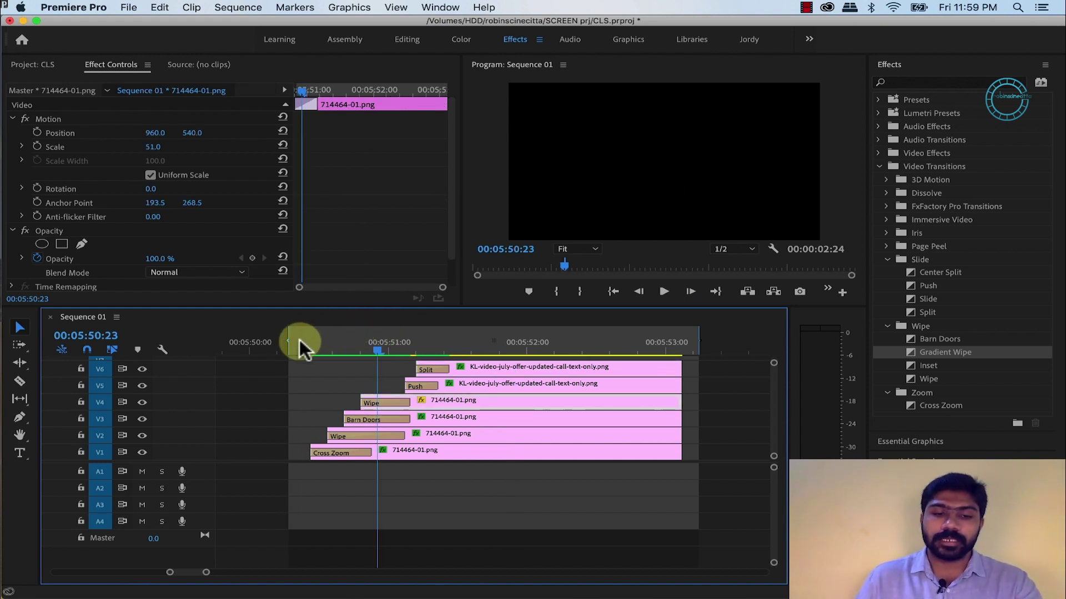
key("minus")
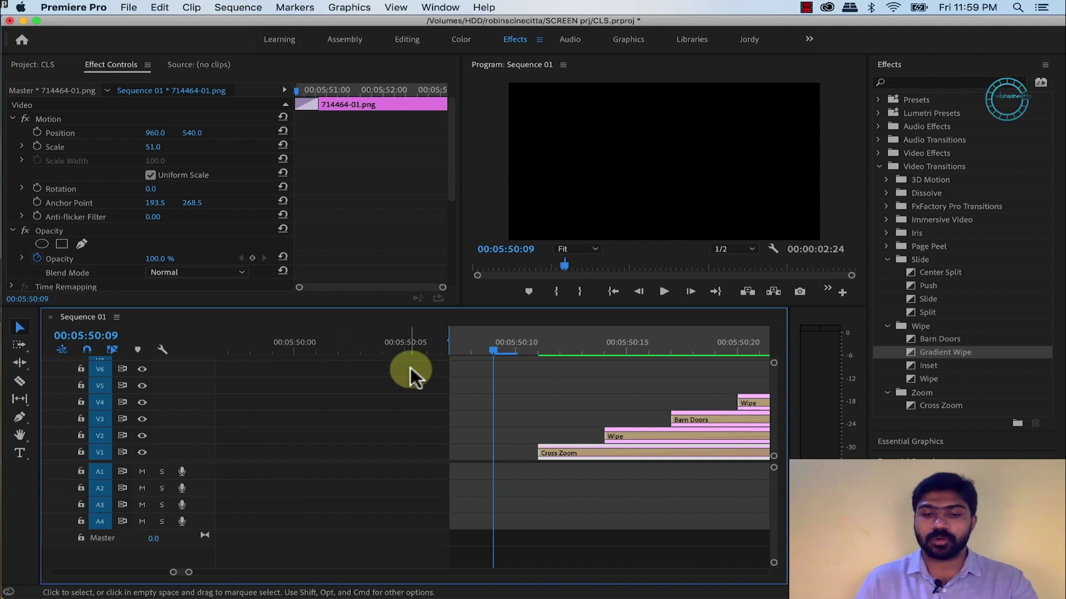
key("minus")
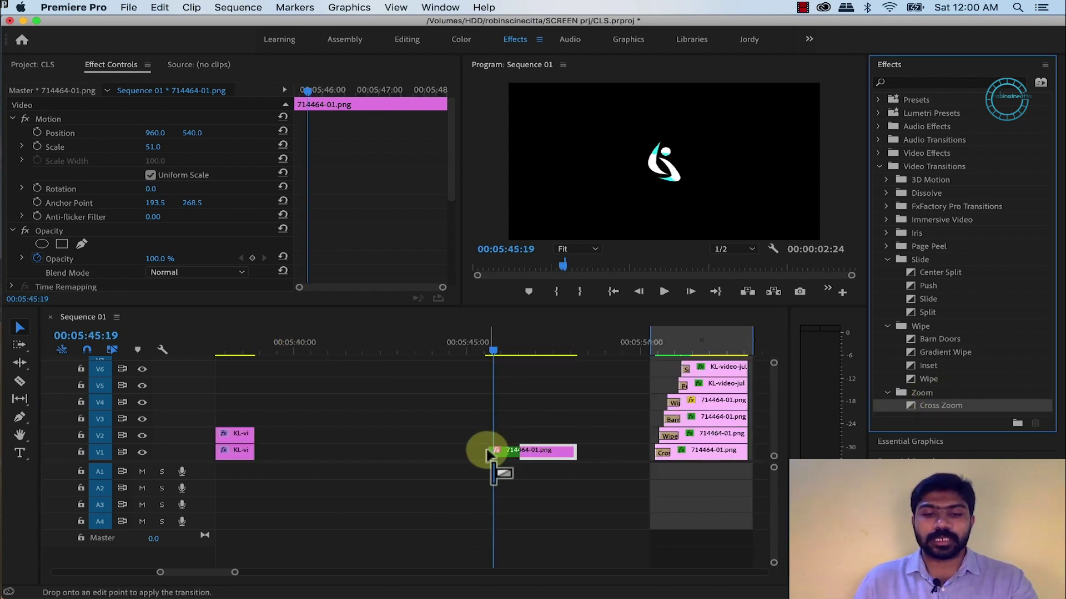
Add a shortened Cross Zoom transition to the start of the V1 logo clip
mouse_move(913, 404)
left_mouse_down()
mouse_move(503, 452)
mouse_move(534, 453)
mouse_move(514, 433)
left_mouse_up()
left_click(531, 447)
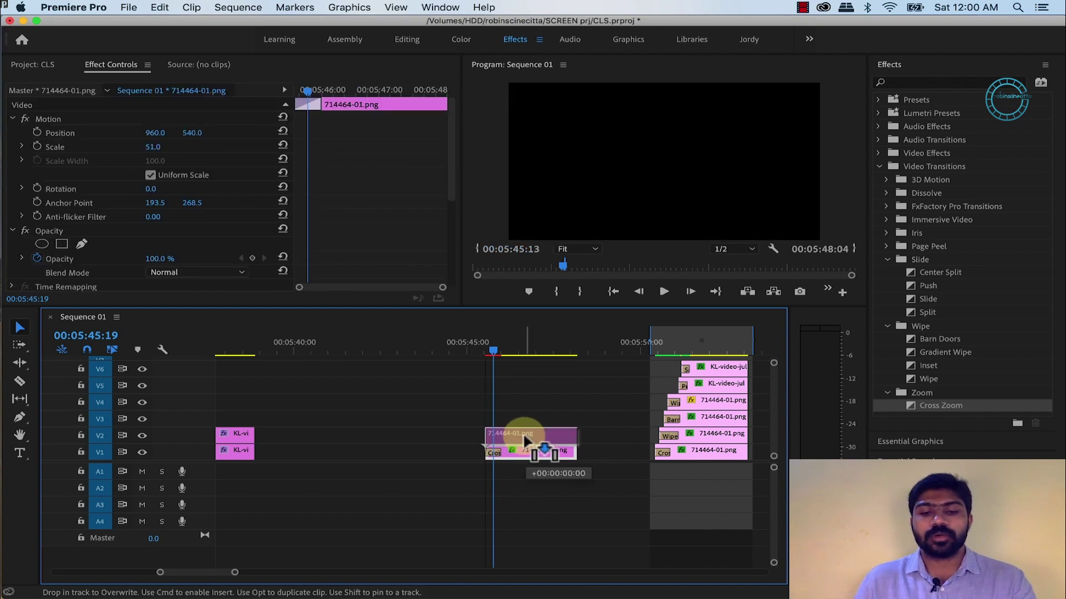
key("equal")
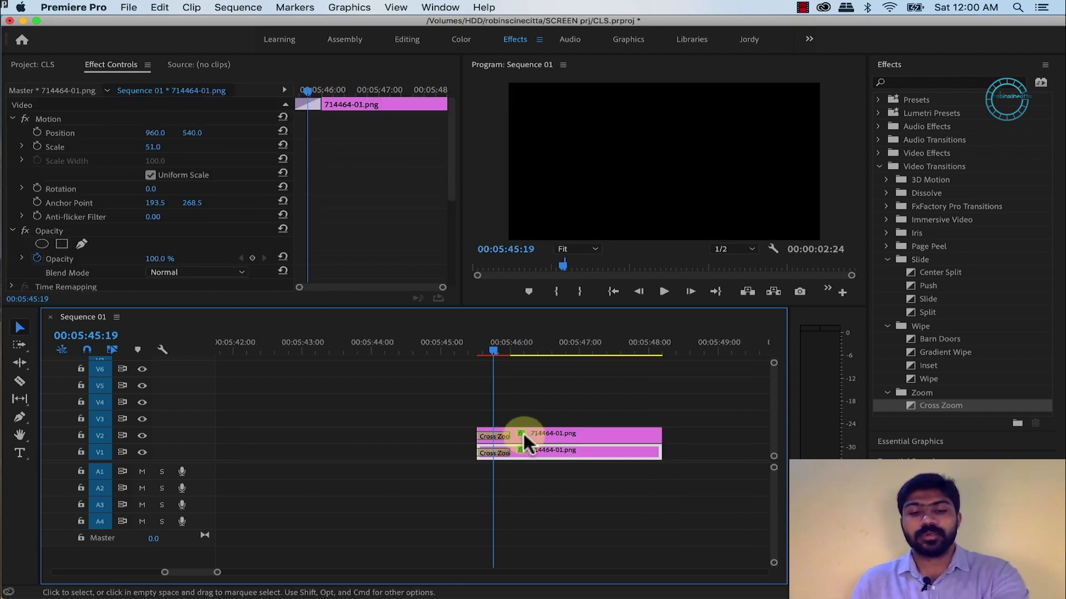
key("equal")
key("equal")
Shift the V2 logo copy seven frames later and delete its Cross Zoom
left_click_drag(579, 433, 677, 436)
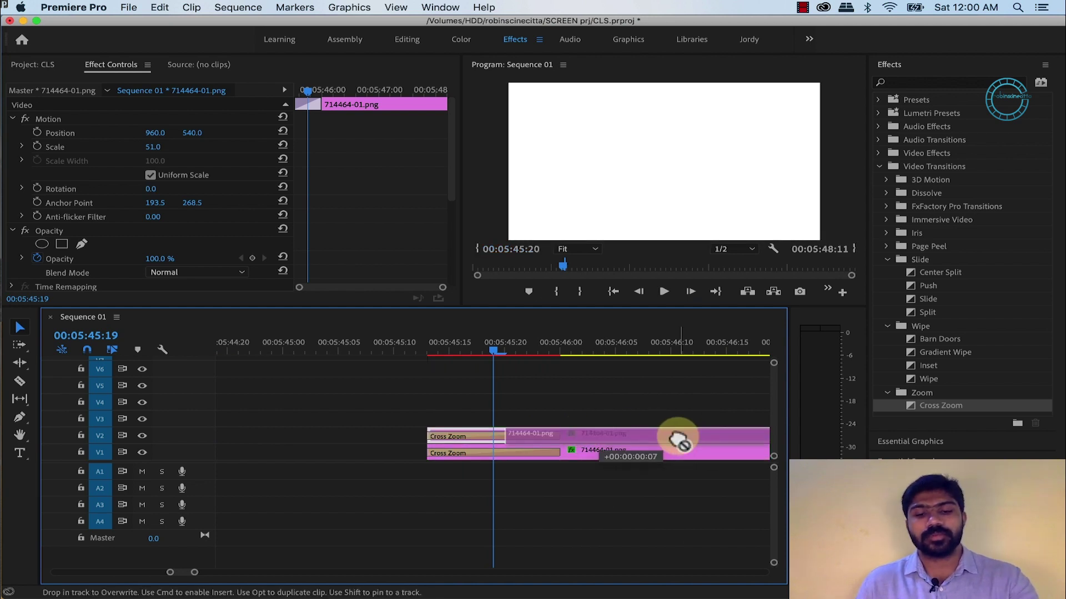
key("minus")
key("minus")
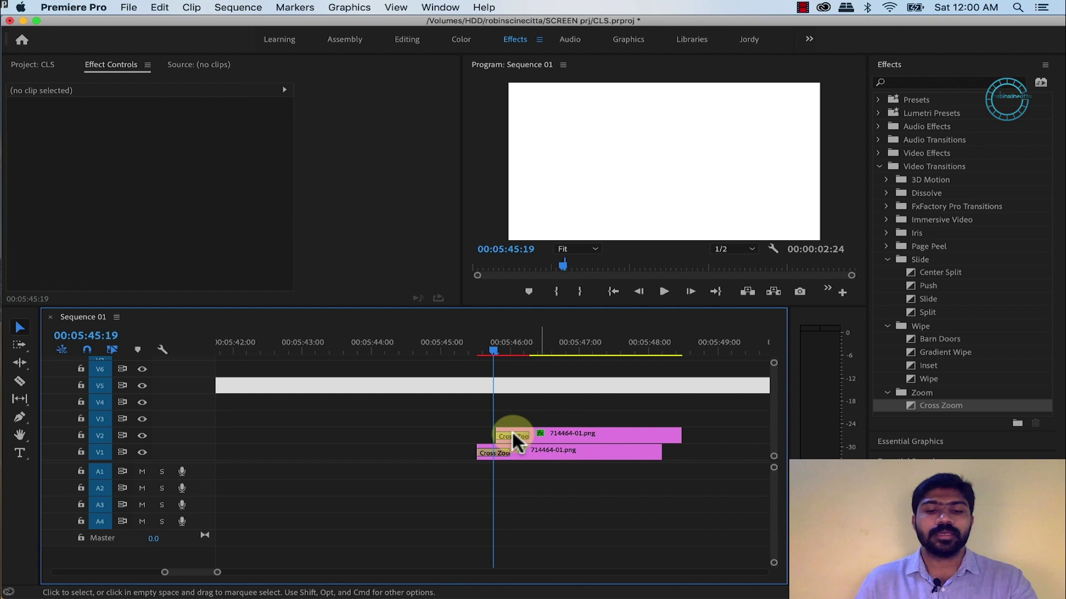
left_click(515, 431)
key("Delete")
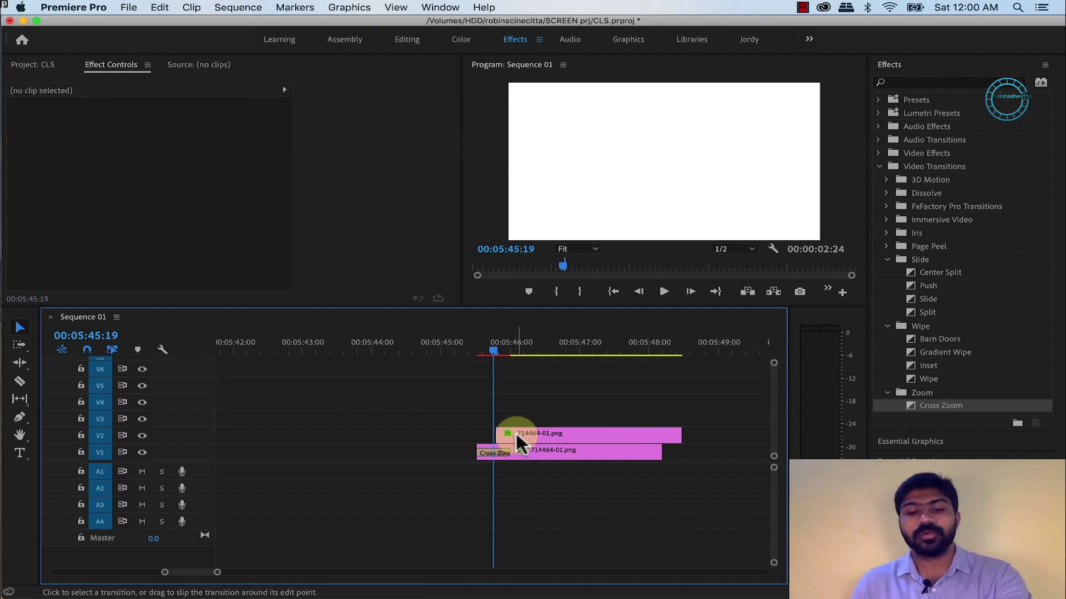
key("minus")
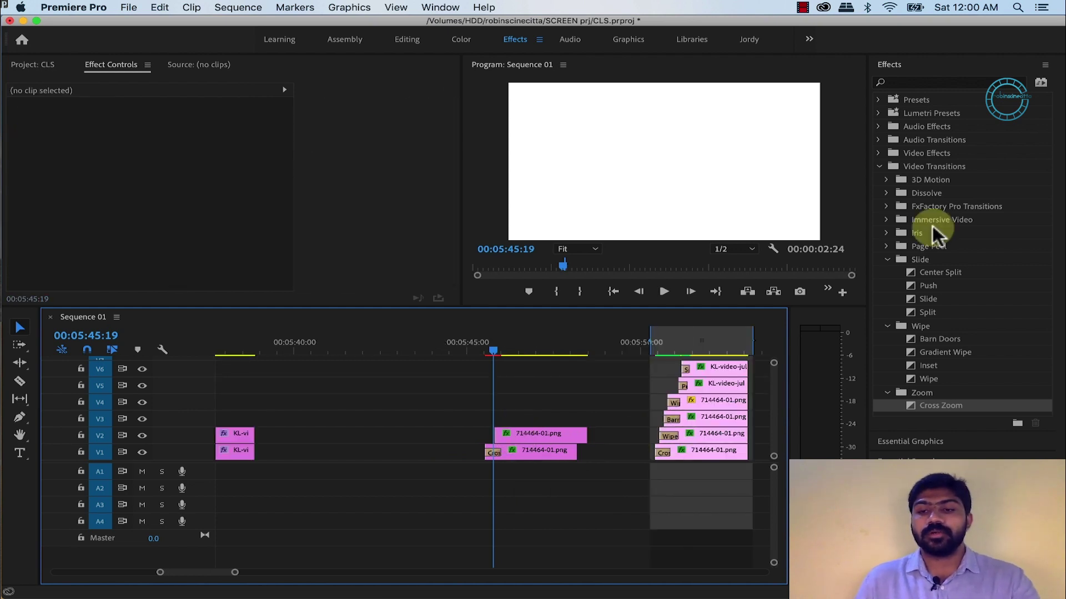
Apply a trimmed Wipe transition to the V2 logo clip's start
left_click_drag(924, 379, 498, 436)
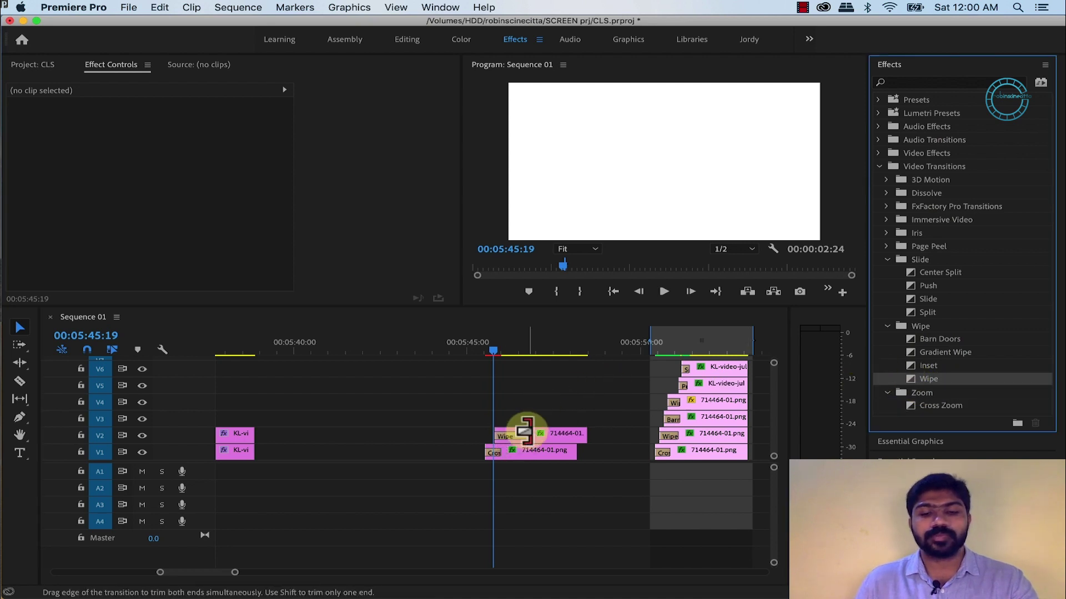
left_click_drag(511, 435, 521, 322)
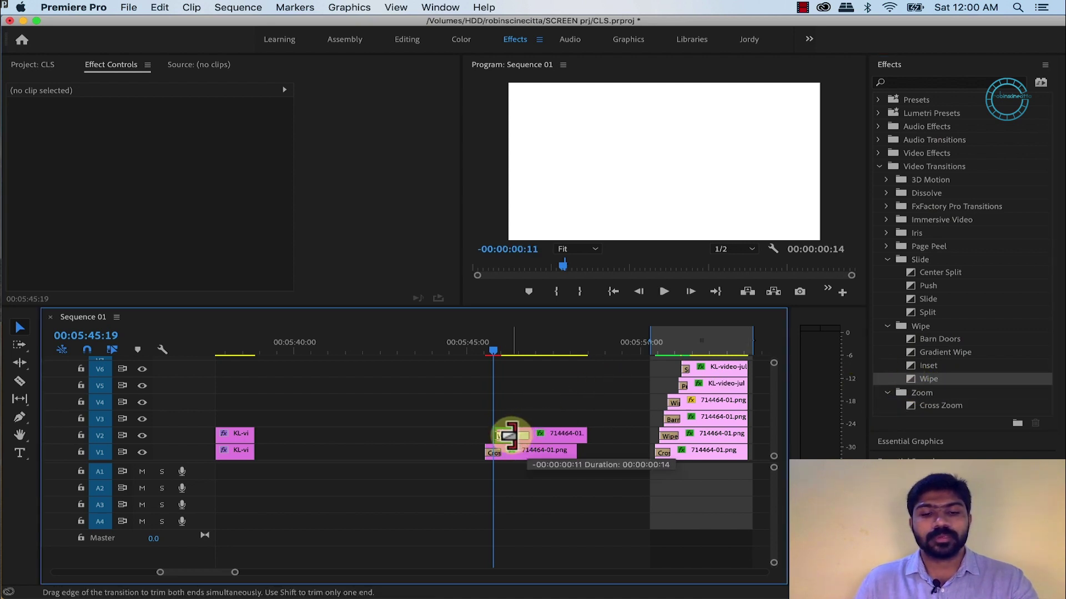
left_click(536, 342)
left_click(543, 437)
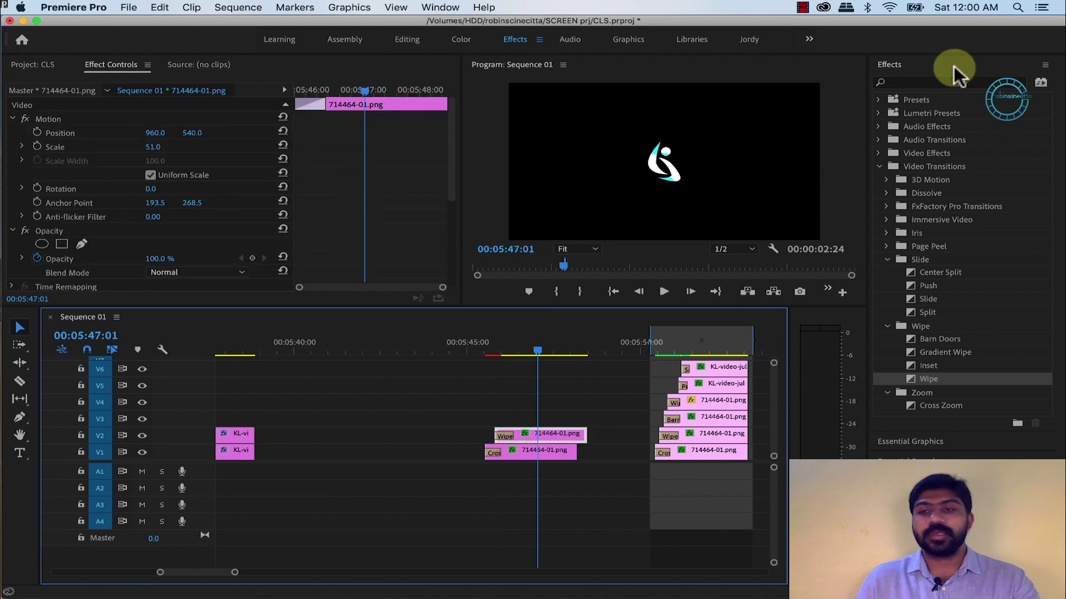
left_click(467, 39)
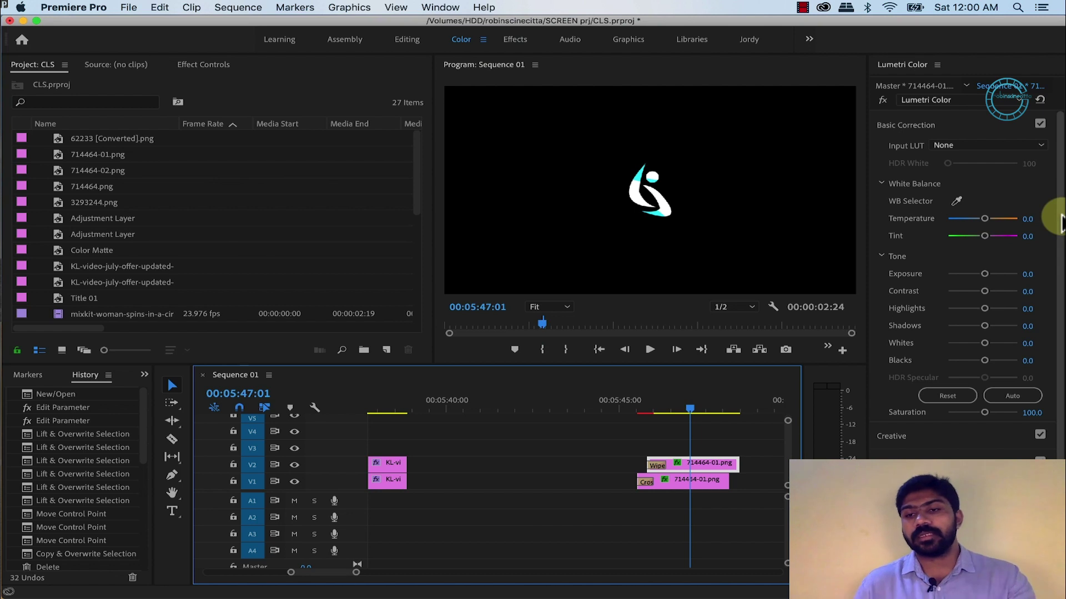
Grade the V2 logo: Temperature, Tint, Contrast, Blacks -100, Exposure 5, Saturation 200
left_click_drag(988, 235, 837, 246)
mouse_move(989, 275)
left_mouse_down()
mouse_move(1027, 274)
mouse_move(897, 292)
left_mouse_up()
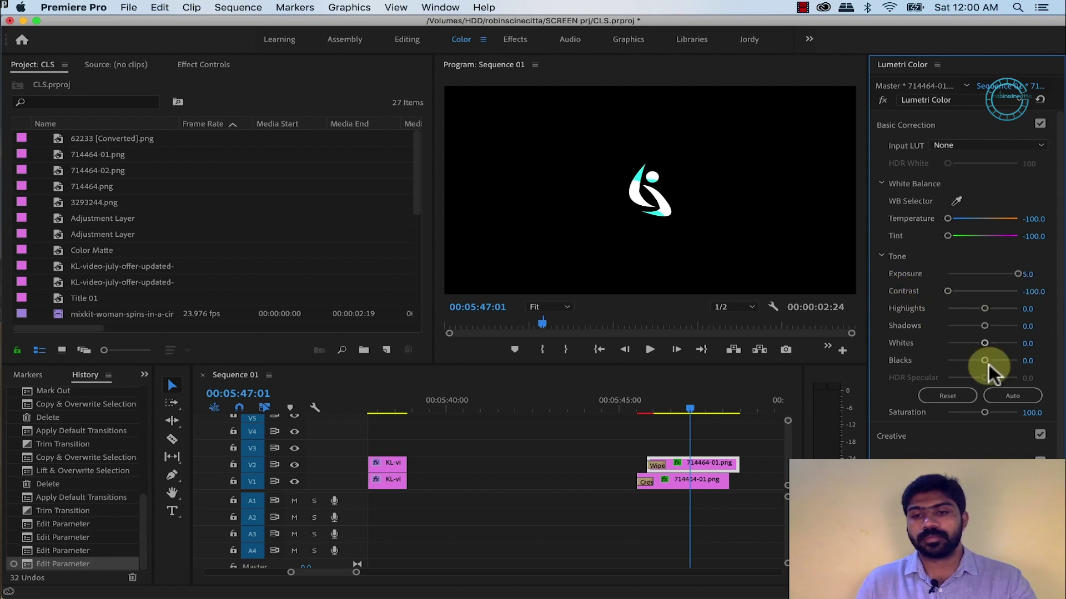
left_click_drag(914, 361, 916, 363)
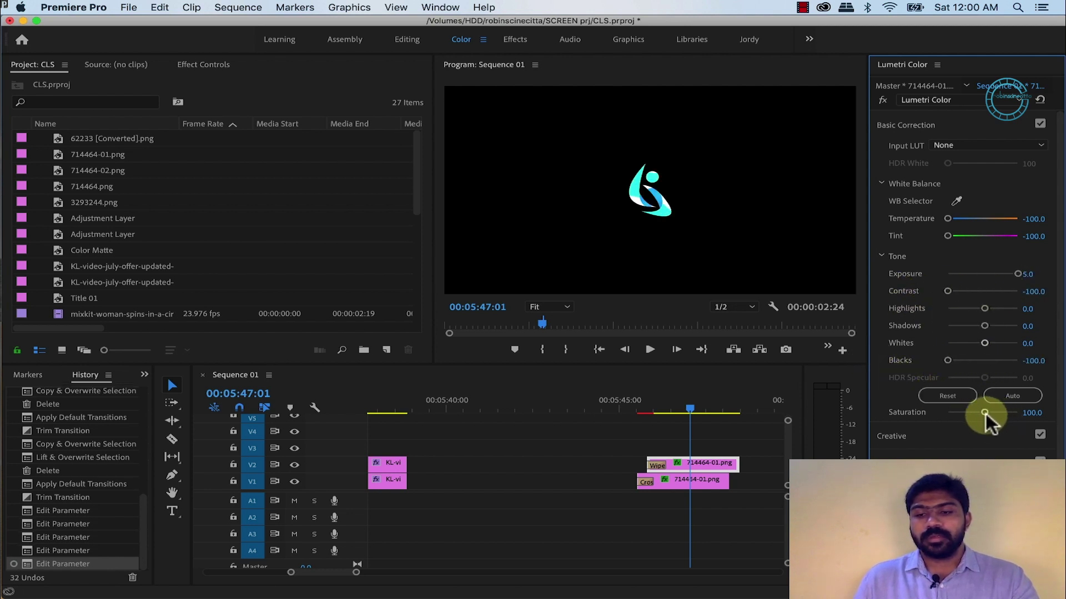
left_click_drag(984, 413, 1020, 413)
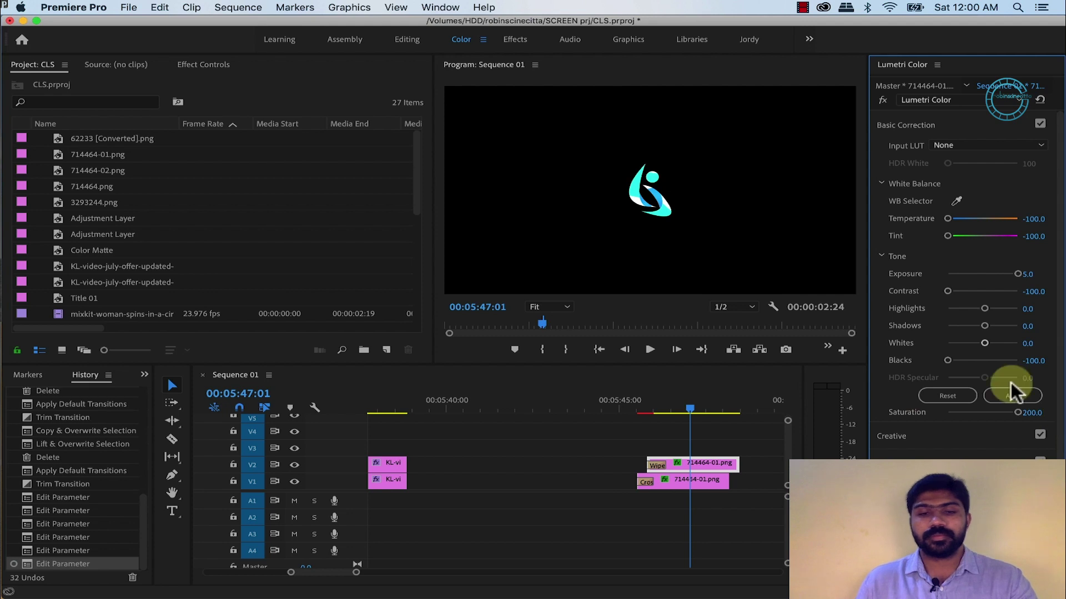
Alt-drag the V2 logo clip with its Wipe onto V3, starting later
scroll(592, 460, "right", 5)
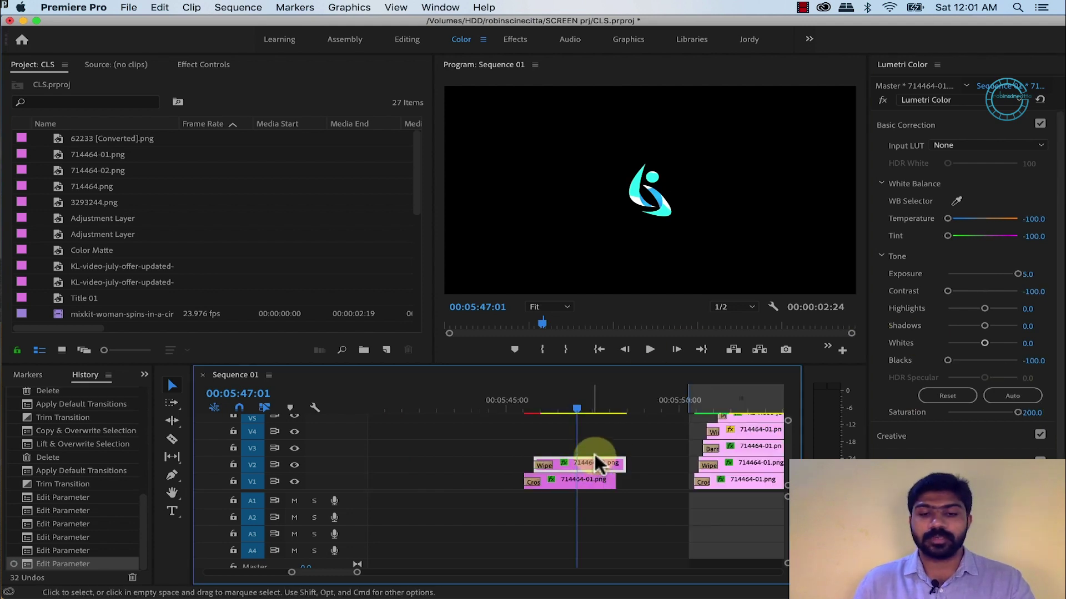
mouse_move(596, 460)
left_mouse_down("alt")
mouse_move(598, 445)
mouse_move(617, 446)
left_mouse_up("alt")
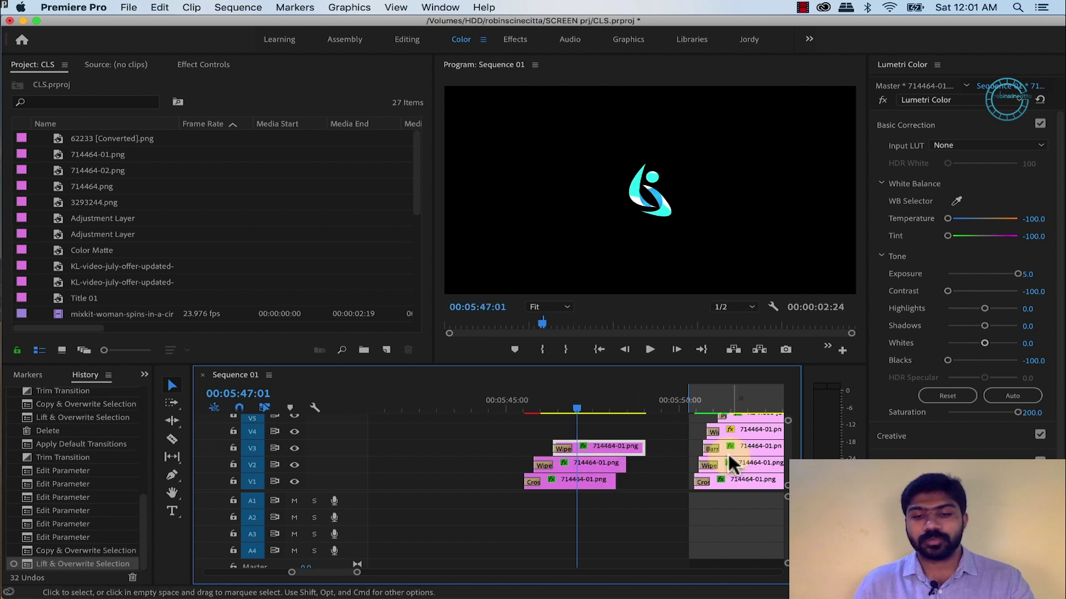
left_click(514, 41)
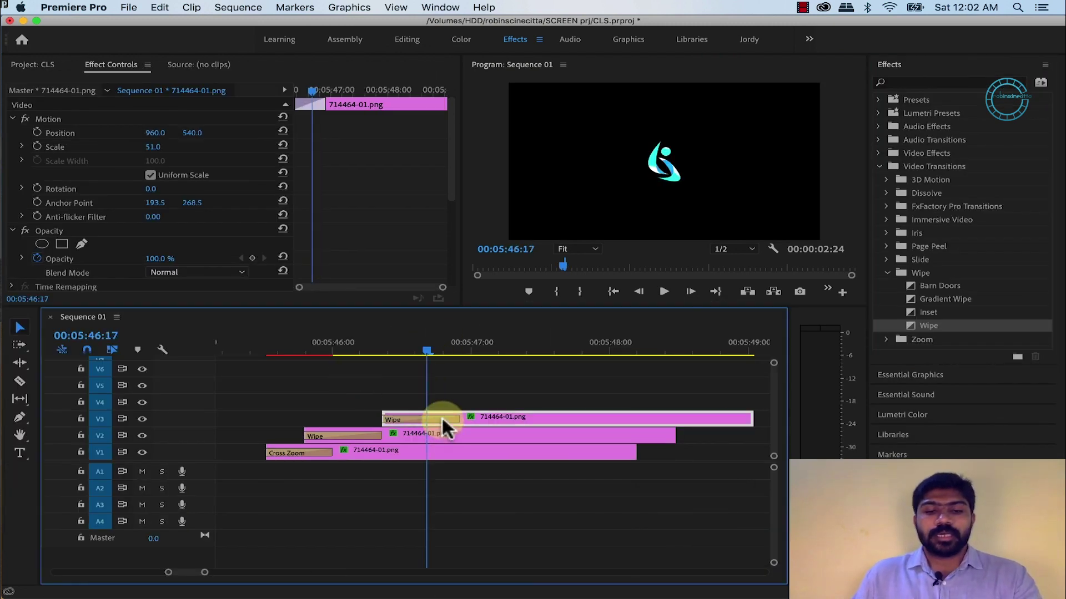
Replace the V3 logo's Wipe with a shortened Barn Doors transition
left_click(426, 415)
key("Delete")
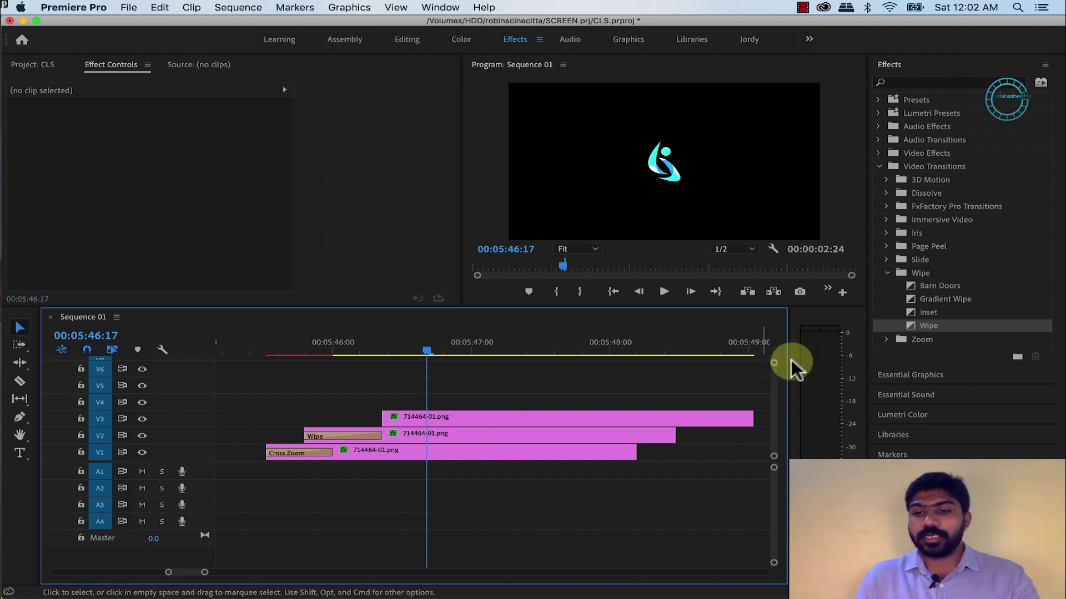
left_click(911, 285)
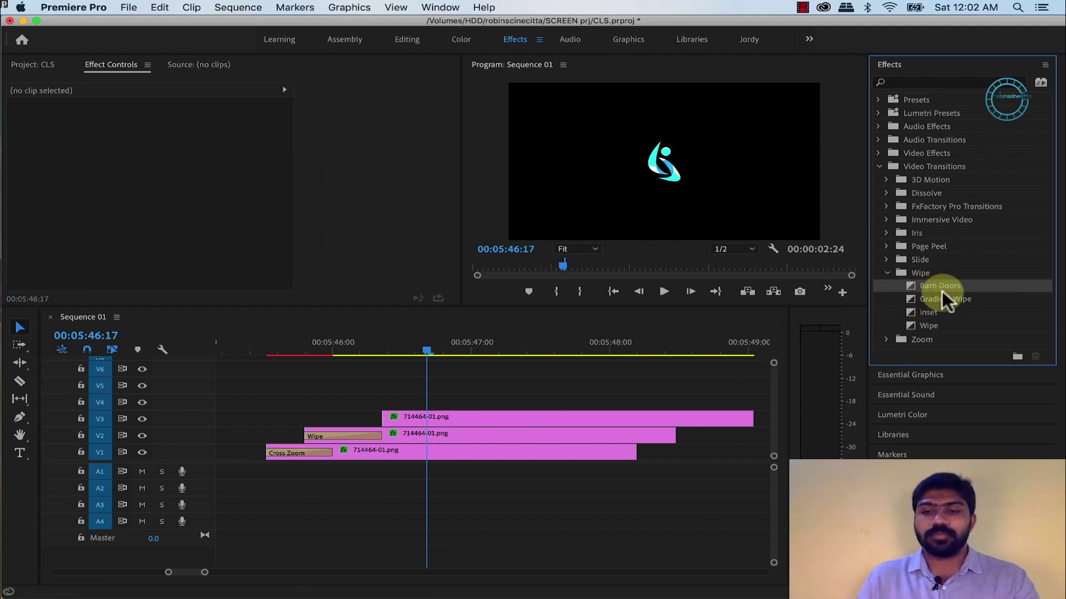
left_click_drag(907, 284, 457, 404)
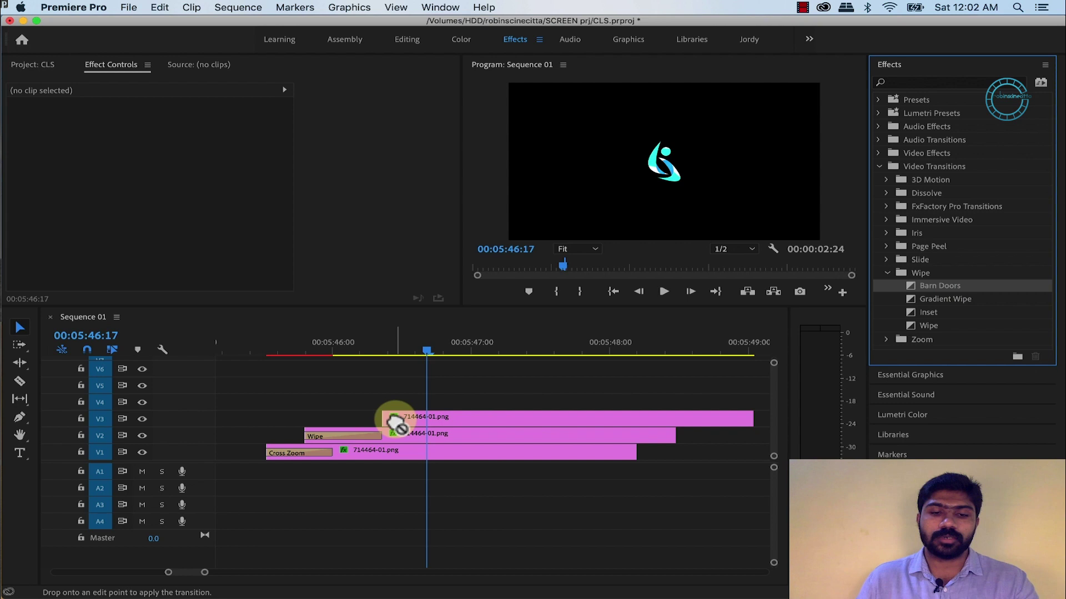
left_click(456, 417)
mouse_move(940, 285)
left_mouse_down()
mouse_move(392, 424)
mouse_move(447, 419)
left_mouse_up()
left_click(526, 343)
left_click(558, 420)
Marquee-select the two title clips in the later stack
key("minus")
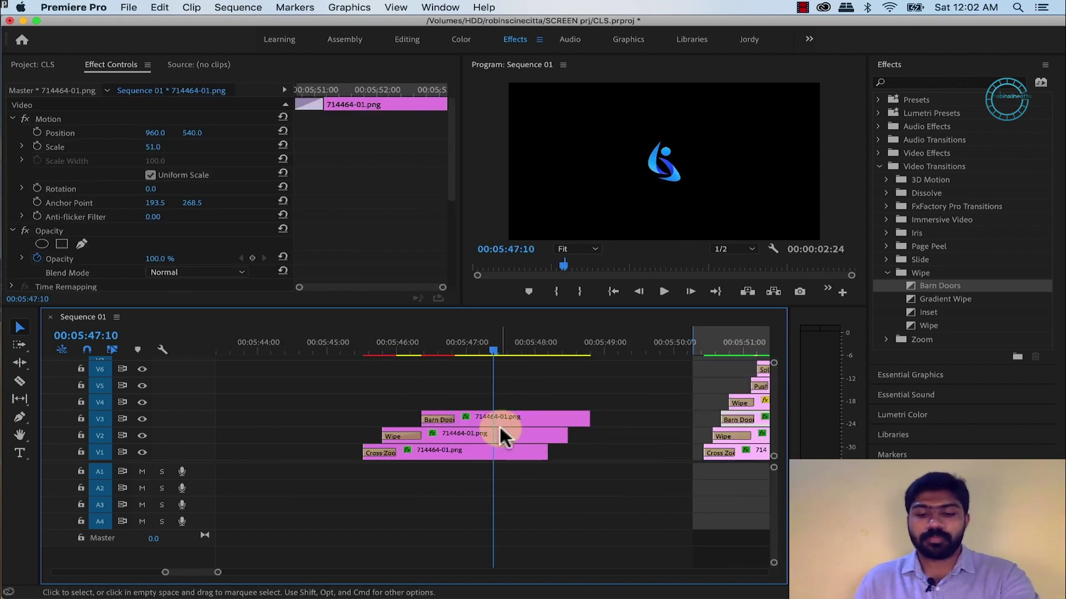
key("minus")
left_click(643, 396)
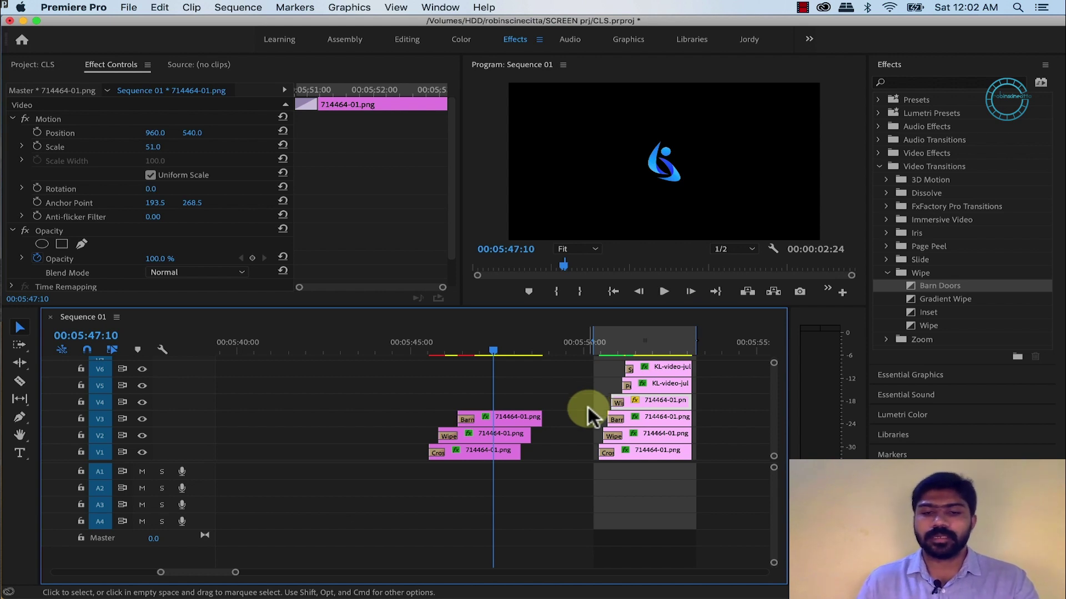
left_click_drag(368, 376, 530, 480)
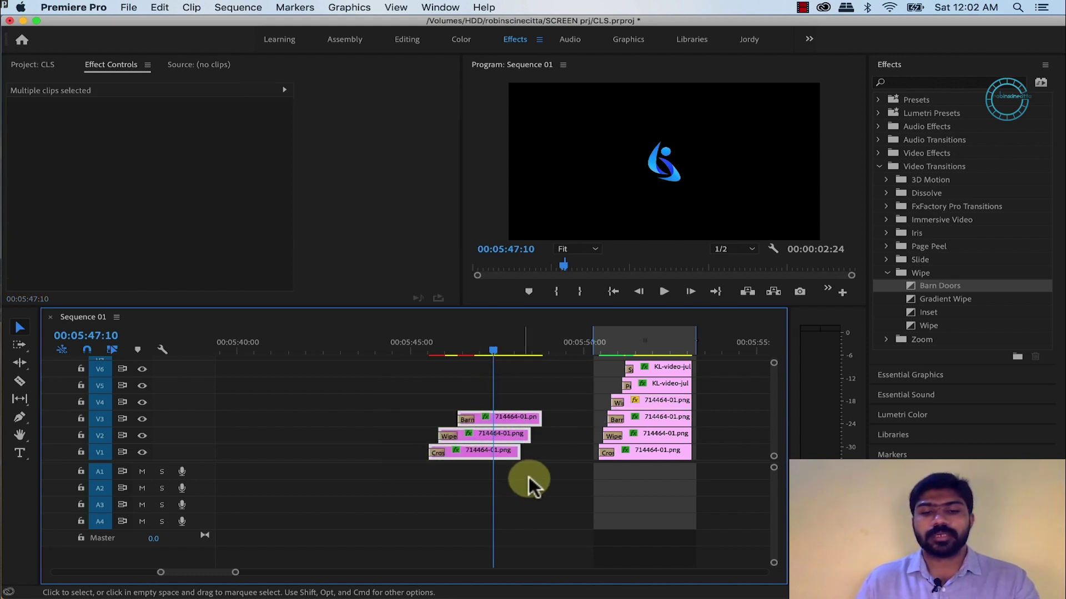
mouse_move(731, 362)
left_mouse_down()
mouse_move(630, 391)
mouse_move(505, 403)
left_mouse_up()
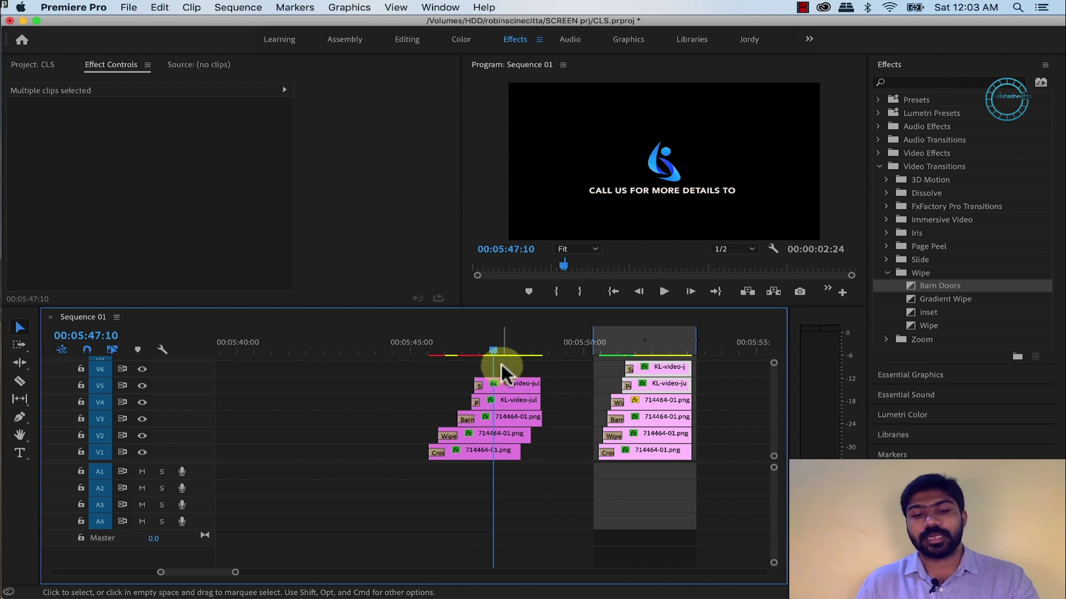
Slide the V3 logo clip and its Barn Doors transition earlier
key("=")
key("=")
scroll(503, 369, "left", 1)
scroll(503, 369, "left", 2)
scroll(503, 369, "left", 1)
scroll(503, 369, "left", 2)
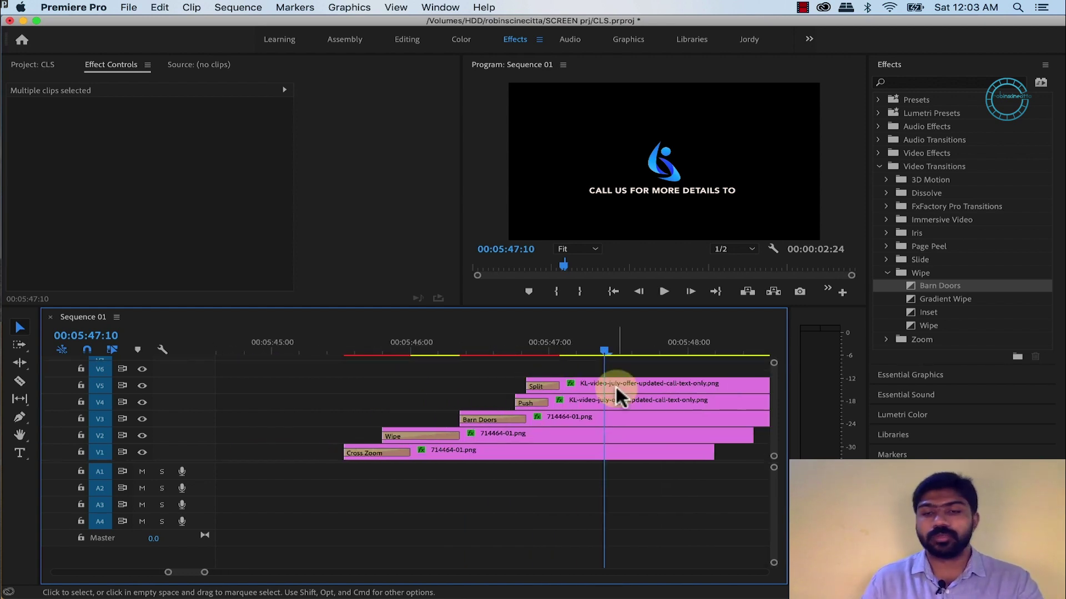
scroll(615, 385, "right", 1)
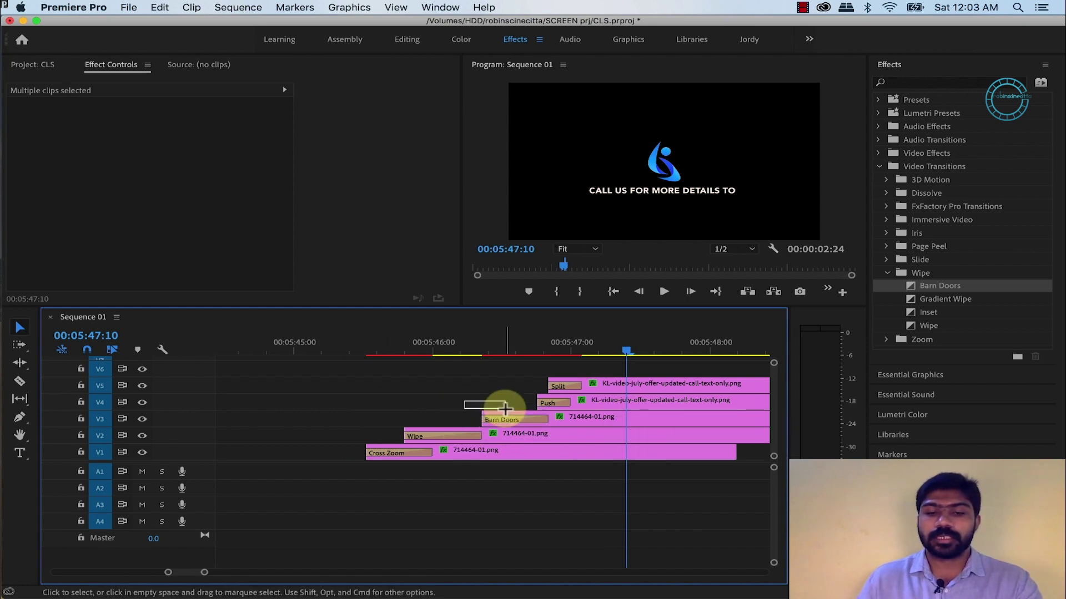
left_click(553, 419)
left_click_drag(550, 418, 500, 418)
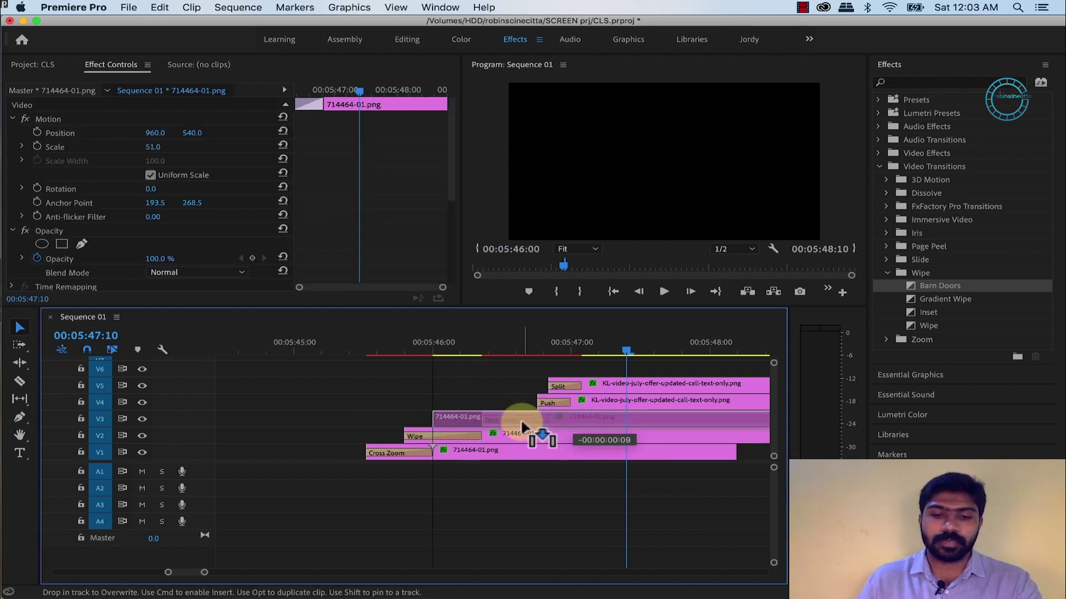
Reposition the two KL title clips on V4/V5, finishing five frames later
mouse_move(498, 368)
left_mouse_down()
mouse_move(612, 398)
mouse_move(568, 395)
mouse_move(466, 422)
mouse_move(482, 452)
left_mouse_up()
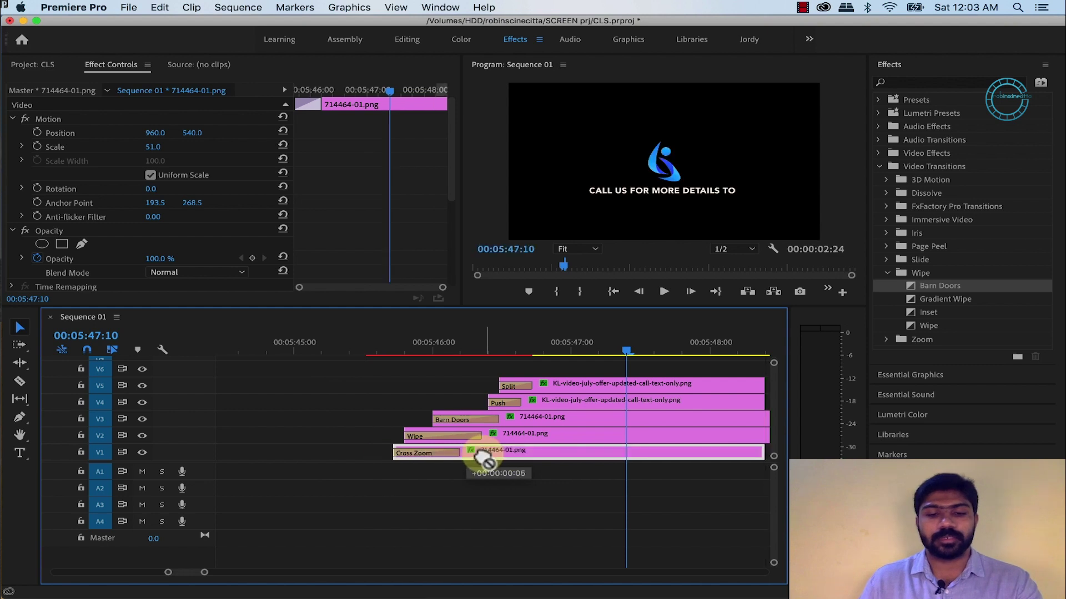
key("=")
key("=")
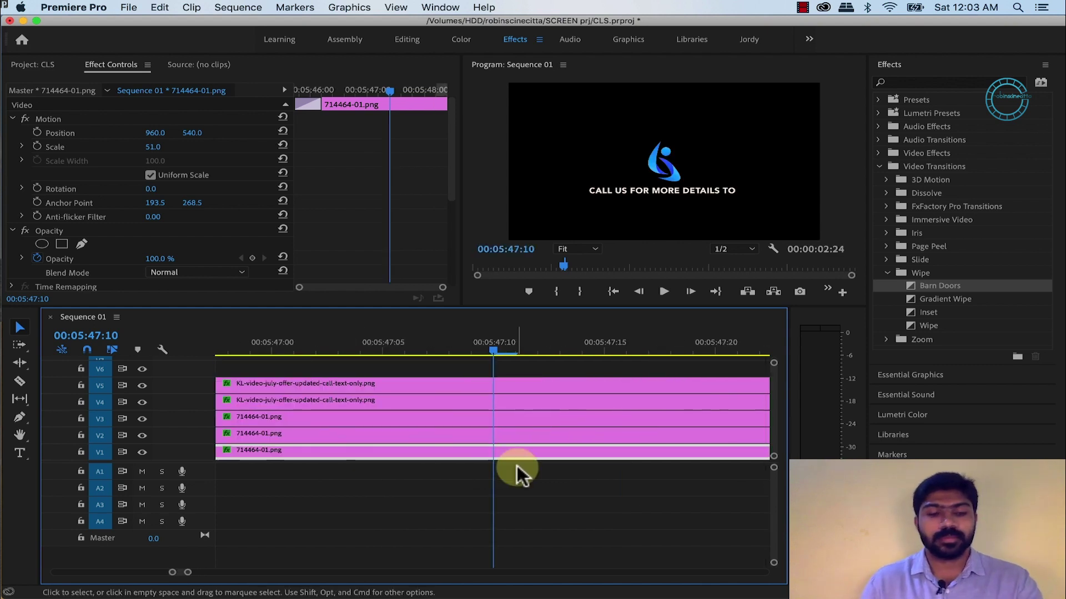
scroll(517, 465, "up", 10)
key("minus")
key("minus")
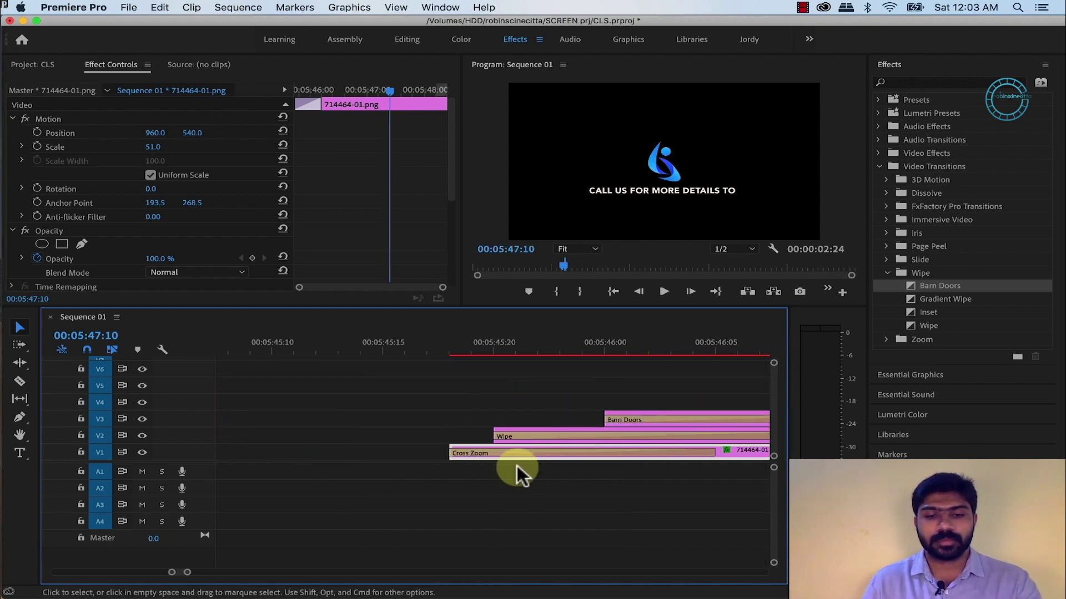
left_click_drag(605, 399, 629, 398)
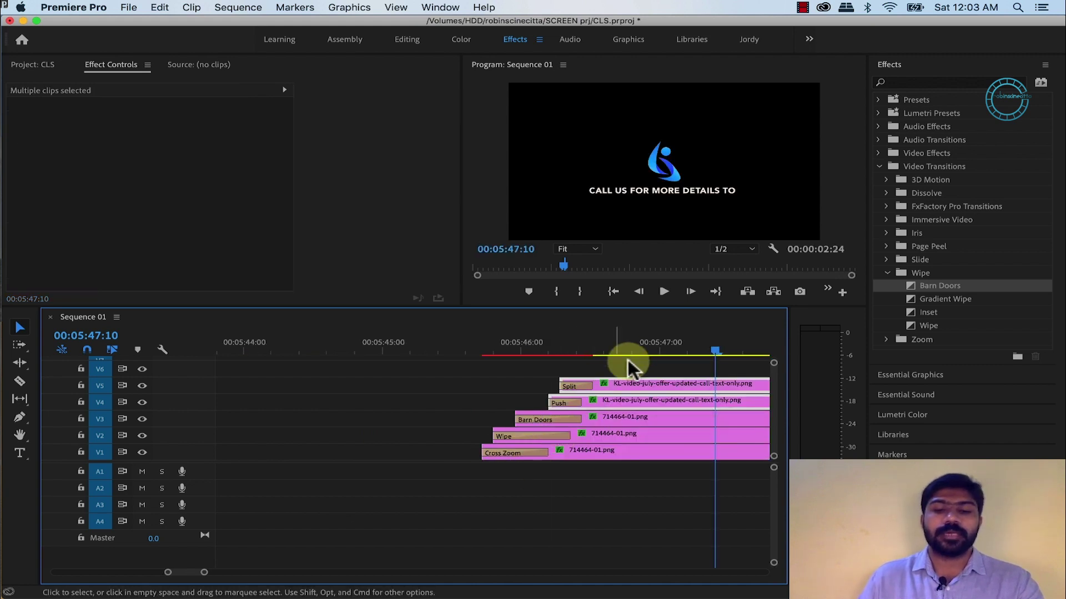
left_click(637, 344)
Mark In/Out around the logo-and-title staircase, render In to Out, and play it
key("o")
left_click_drag(641, 341, 444, 338)
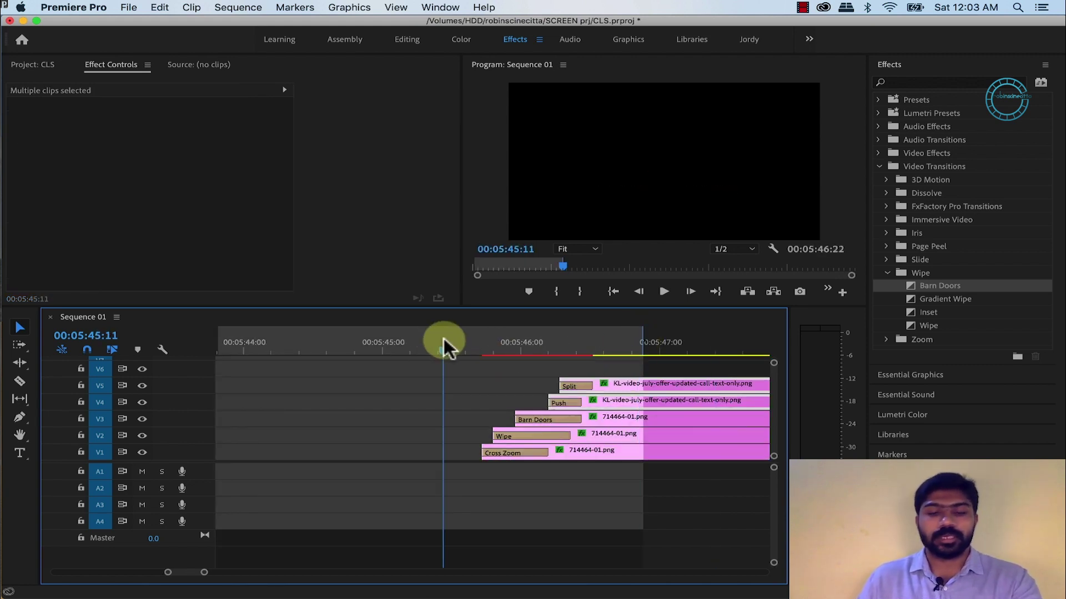
key("i")
left_click(238, 7)
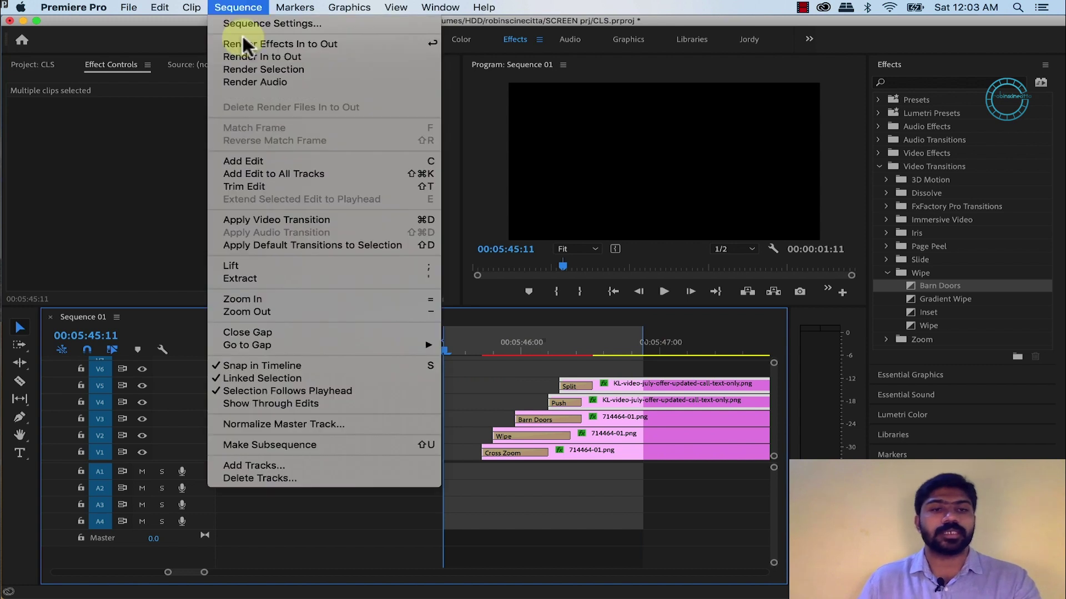
left_click(264, 57)
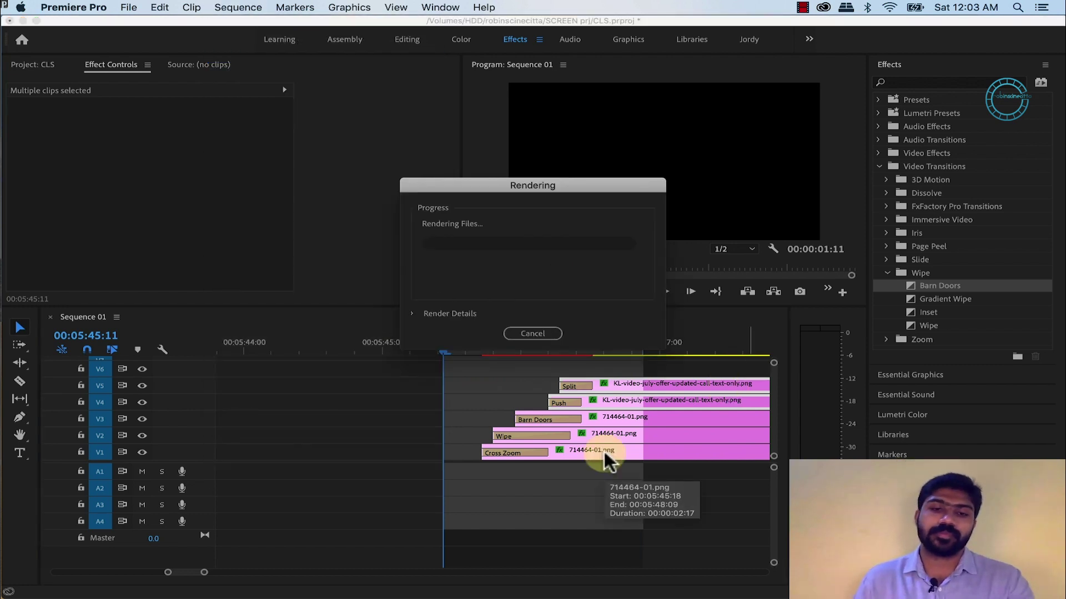
left_click(451, 343)
key("space")
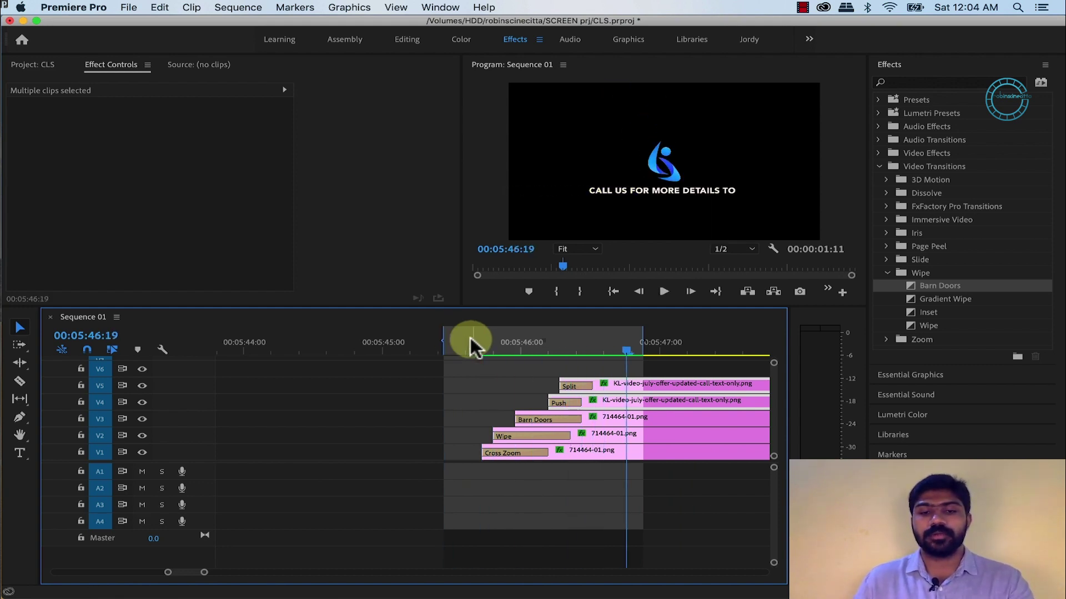
left_click(454, 341)
key("space")
Apply Iris Round from Video Transitions > Iris to the V3 logo clip near 6:00
left_click(454, 343)
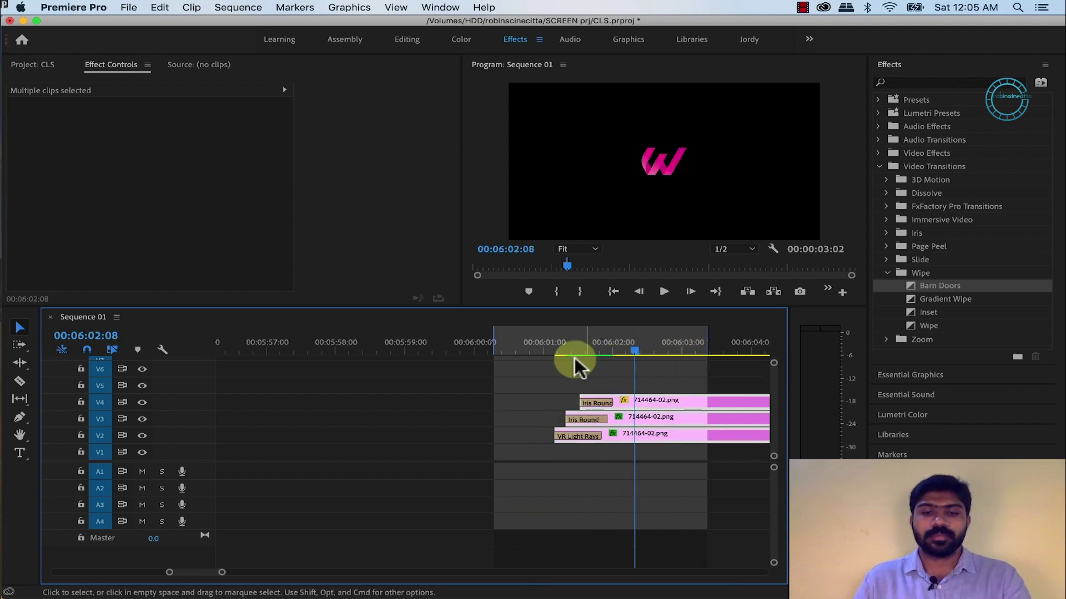
left_click(525, 343)
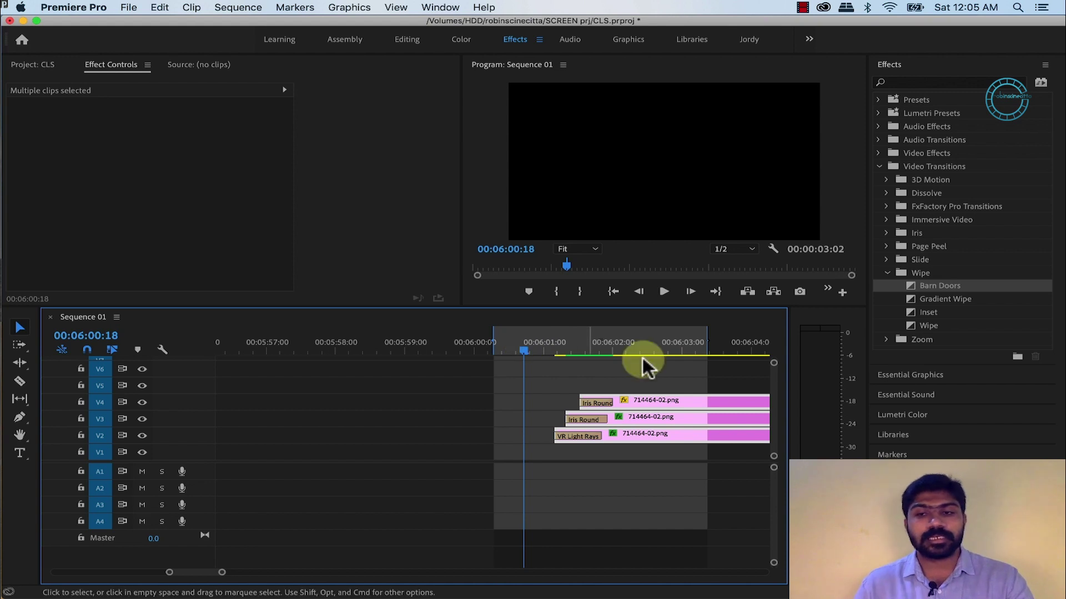
left_click(886, 219)
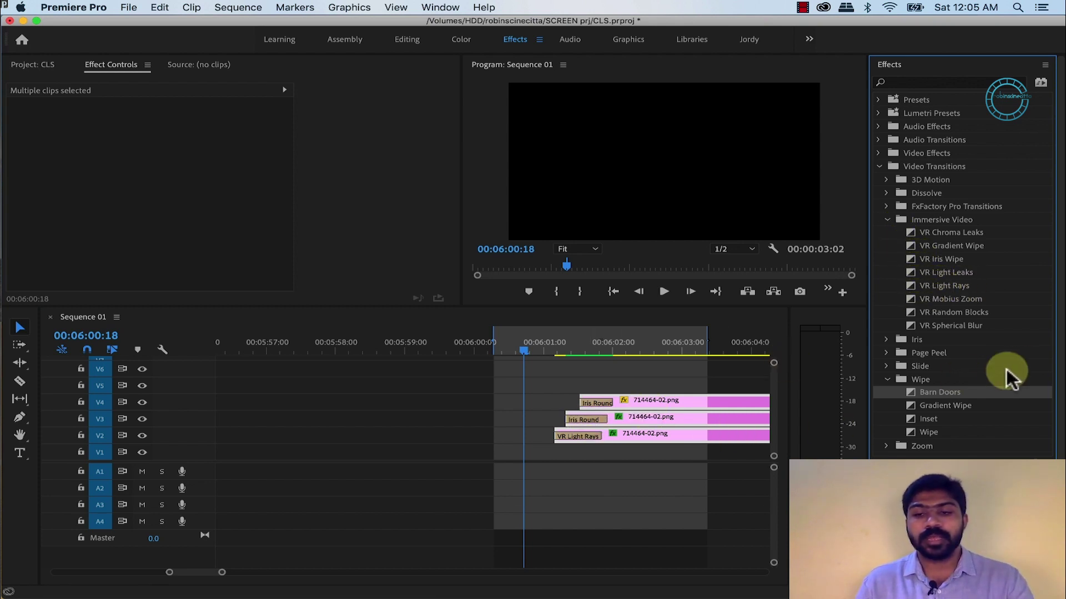
left_click(885, 338)
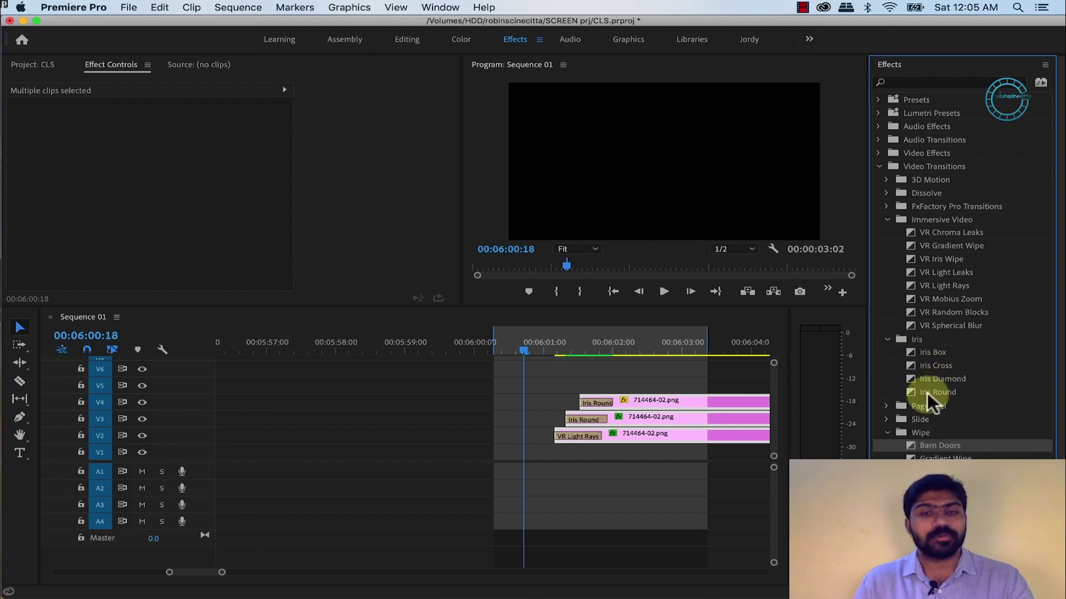
left_click_drag(927, 393, 596, 417)
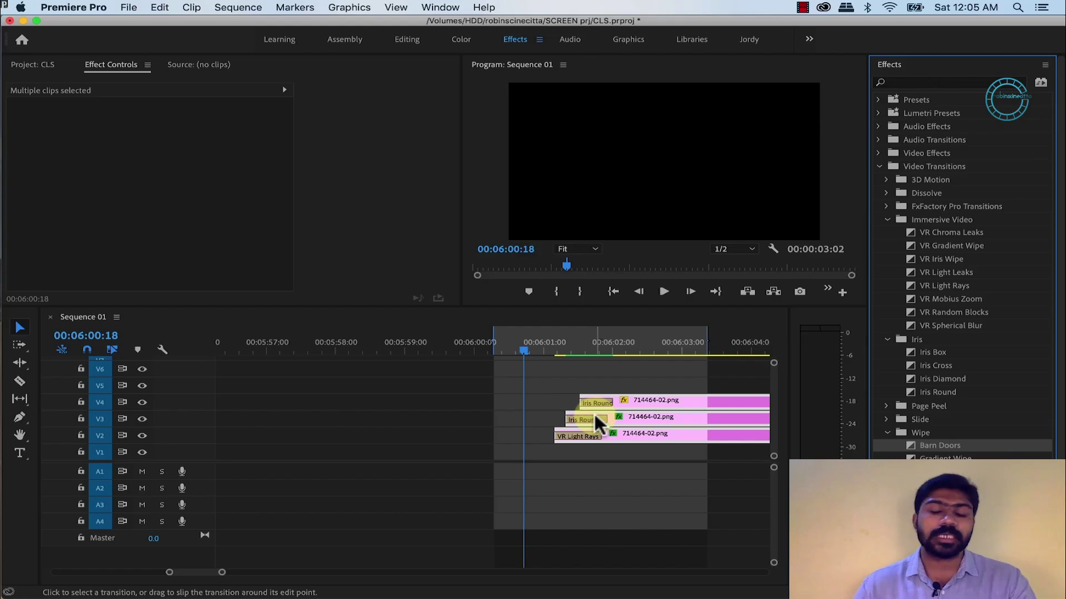
Play the logo stack twice to preview the Iris Round transitions
key("space")
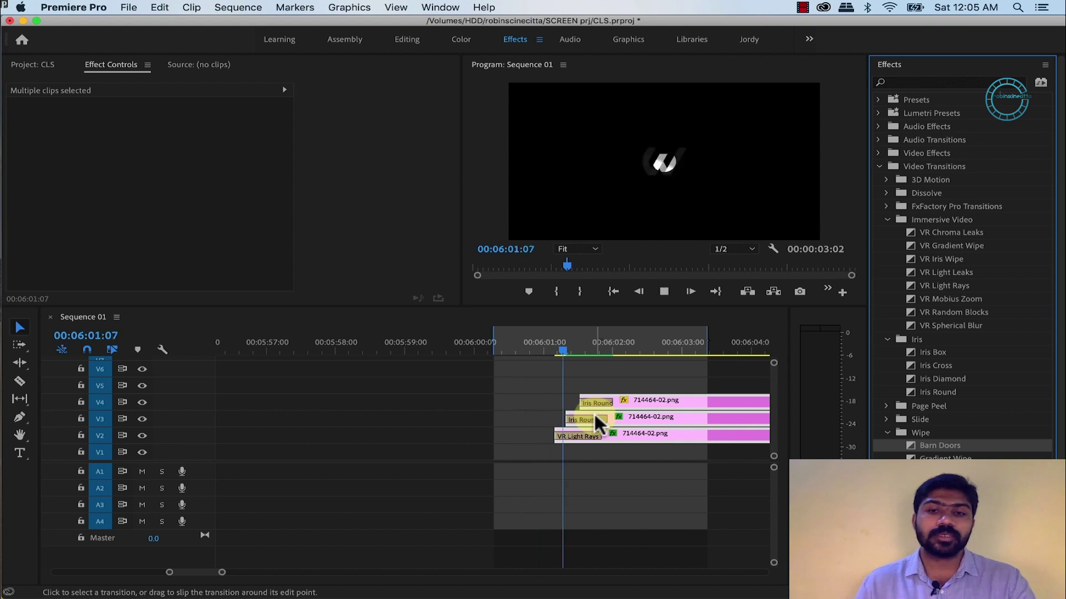
left_click(529, 347)
key("space")
key("space")
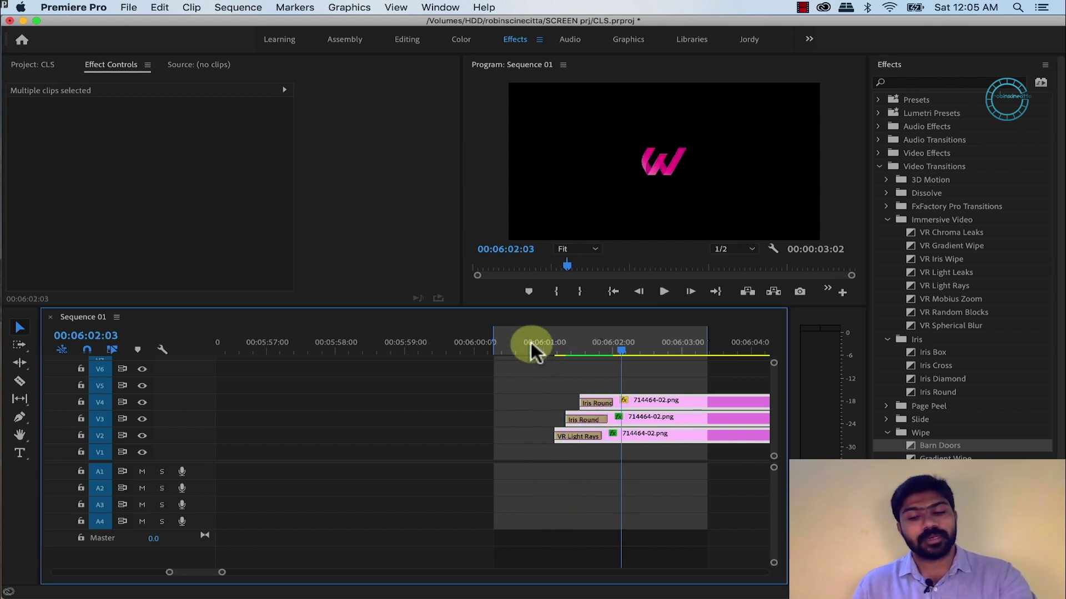
key("minus")
key("minus")
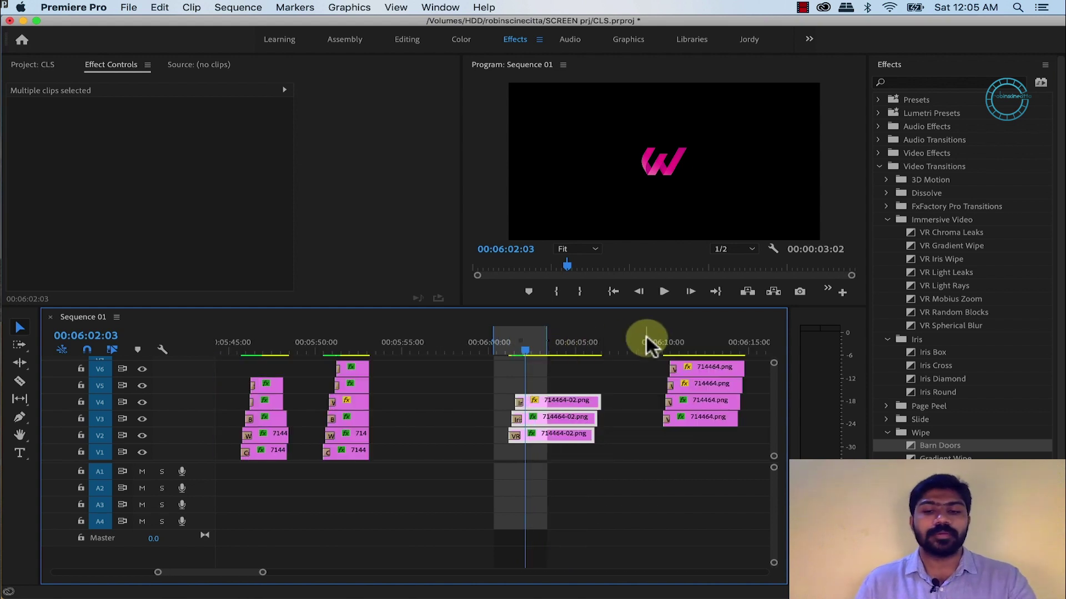
Jump to 00:06:10:02 and zoom in to read the butterfly stack's VR transitions
left_click(647, 341)
key("d")
key("equal")
key("equal")
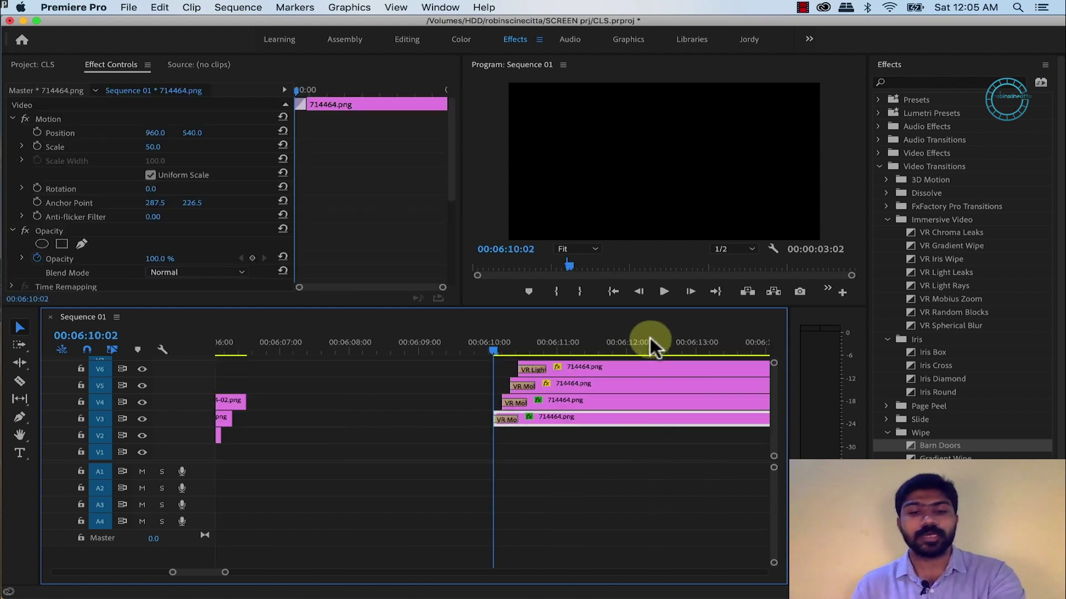
key("equal")
key("equal")
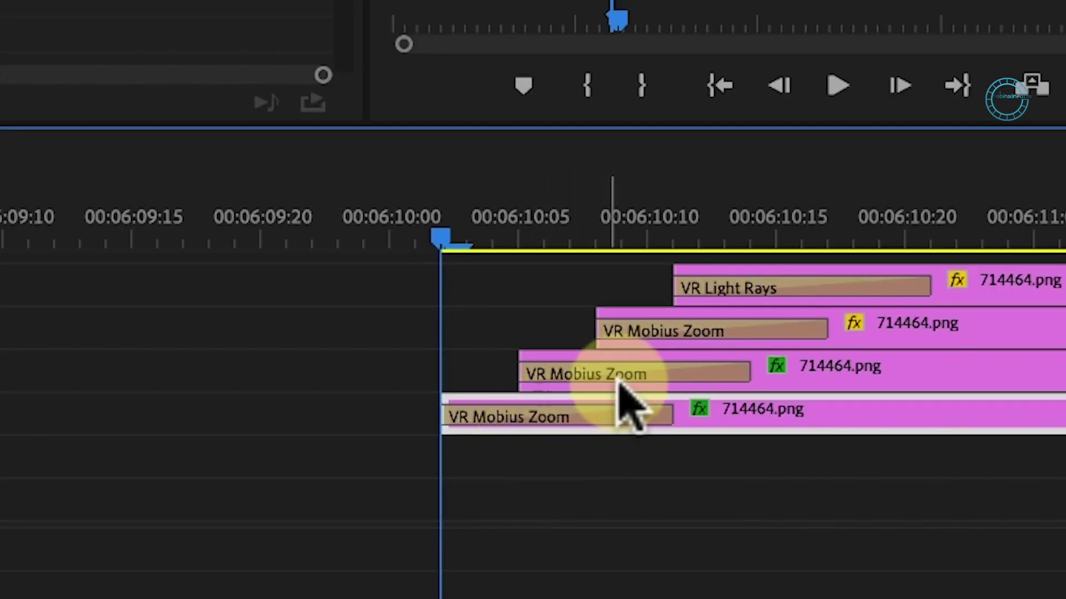
scroll(791, 383, "up", 2)
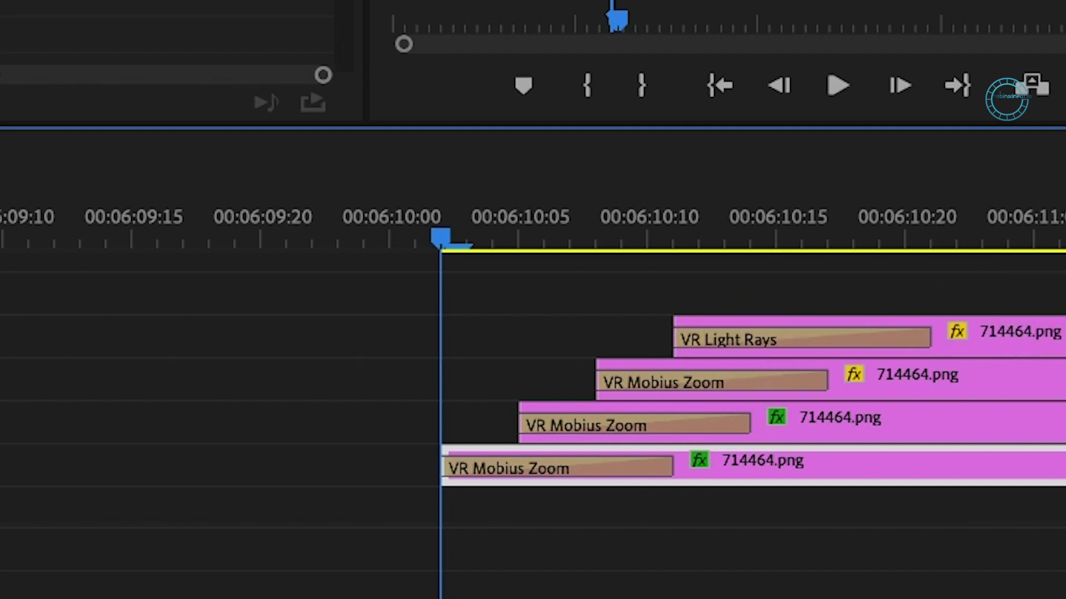
key("minus")
key("minus")
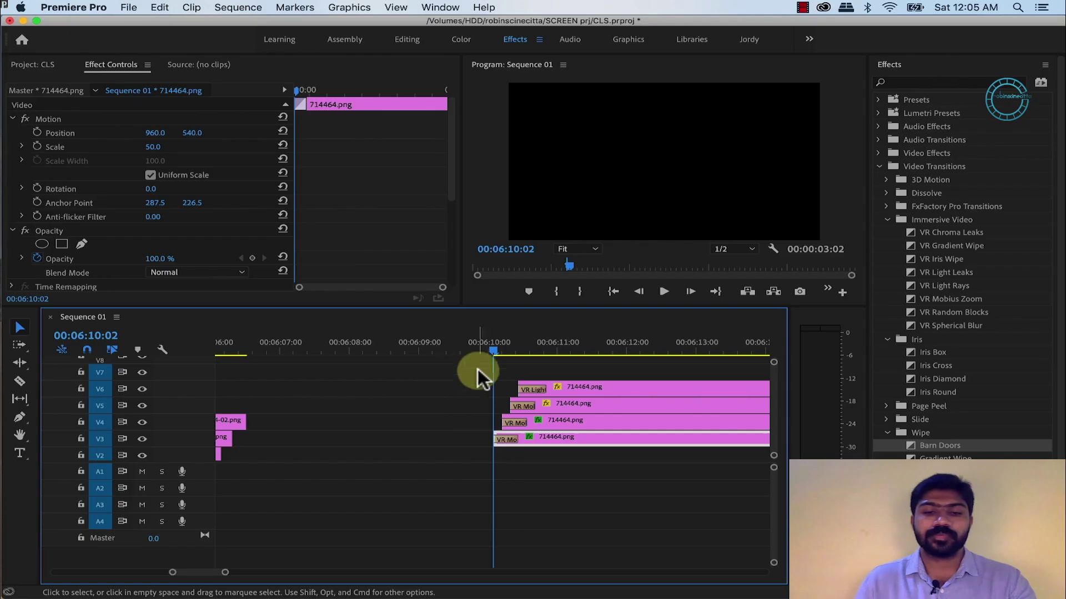
Play the VR Mobius Zoom and Light Rays transitions twice, then zoom out
key("space")
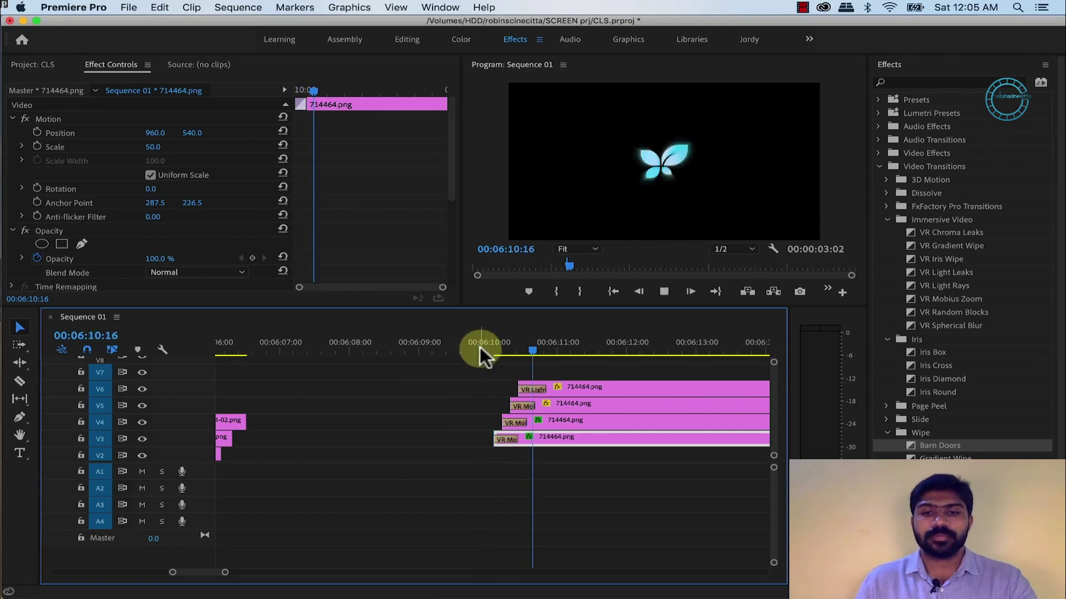
key("space")
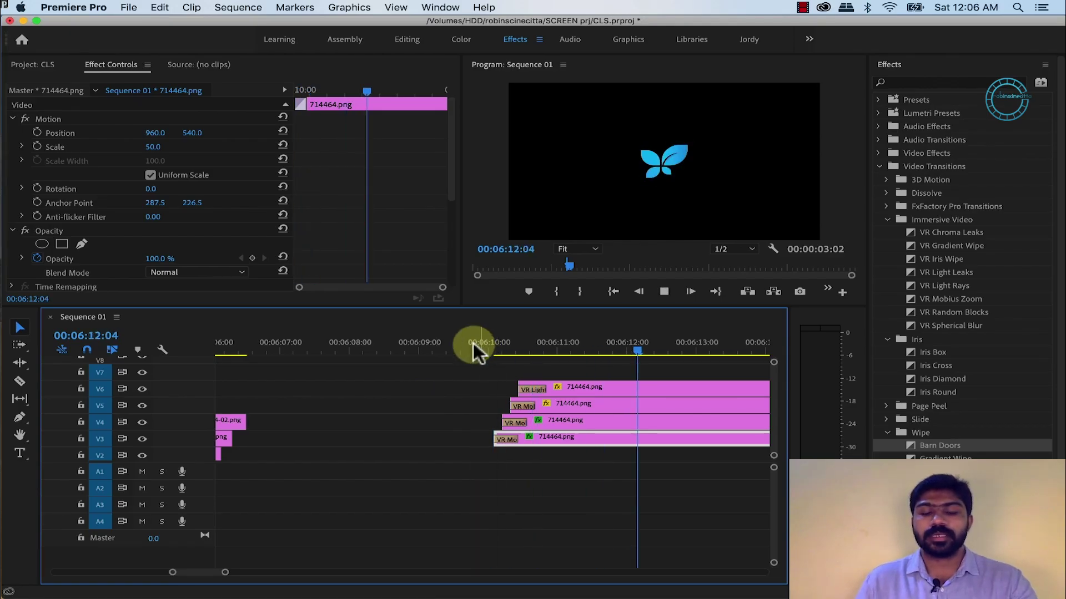
left_click(472, 344)
key("space")
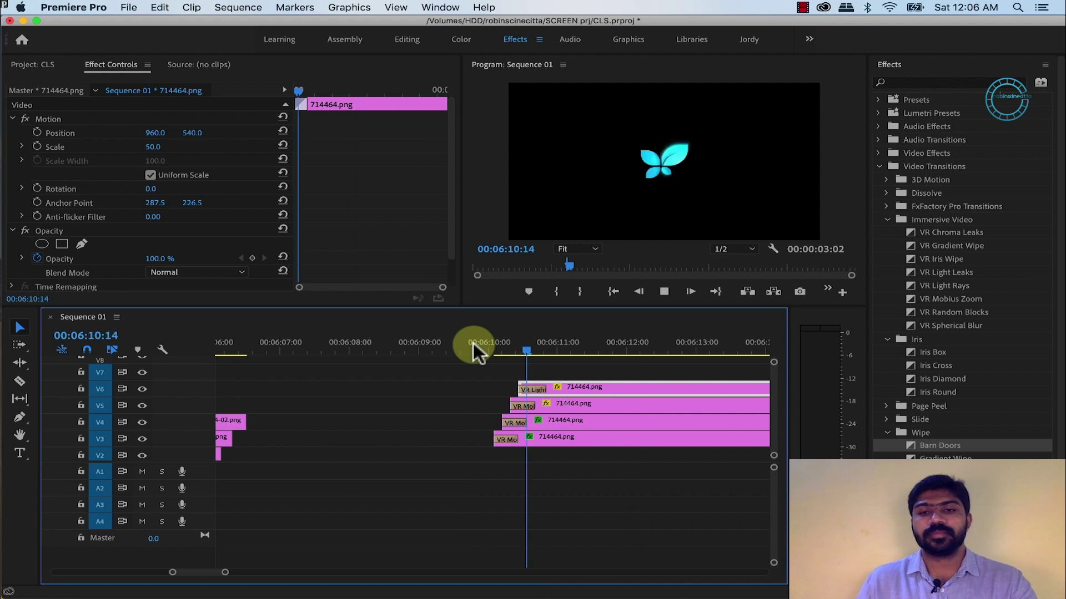
key("space")
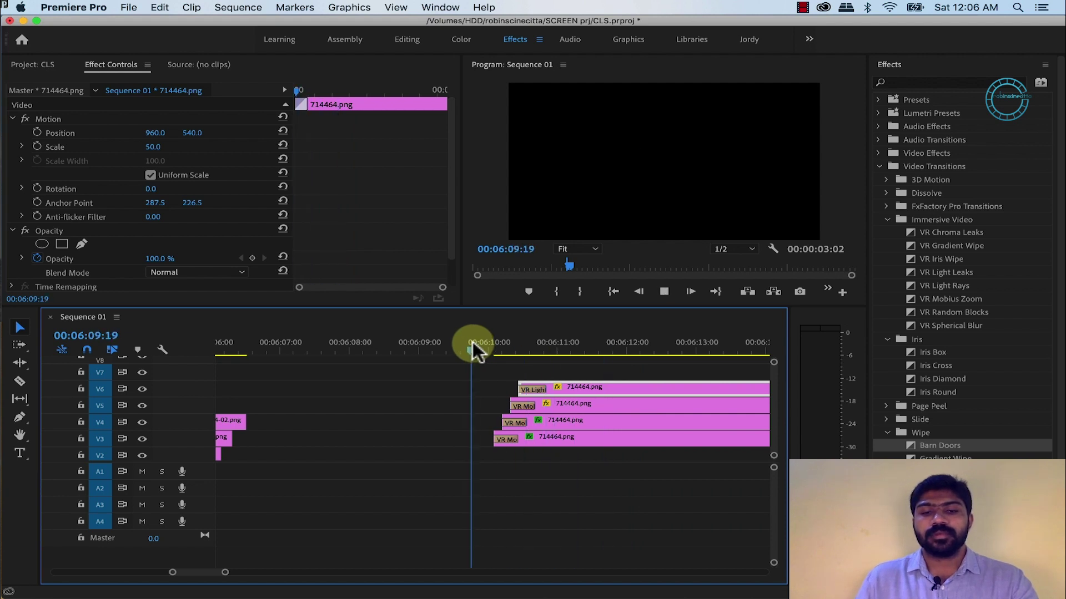
key("minus")
key("minus")
key("minus")
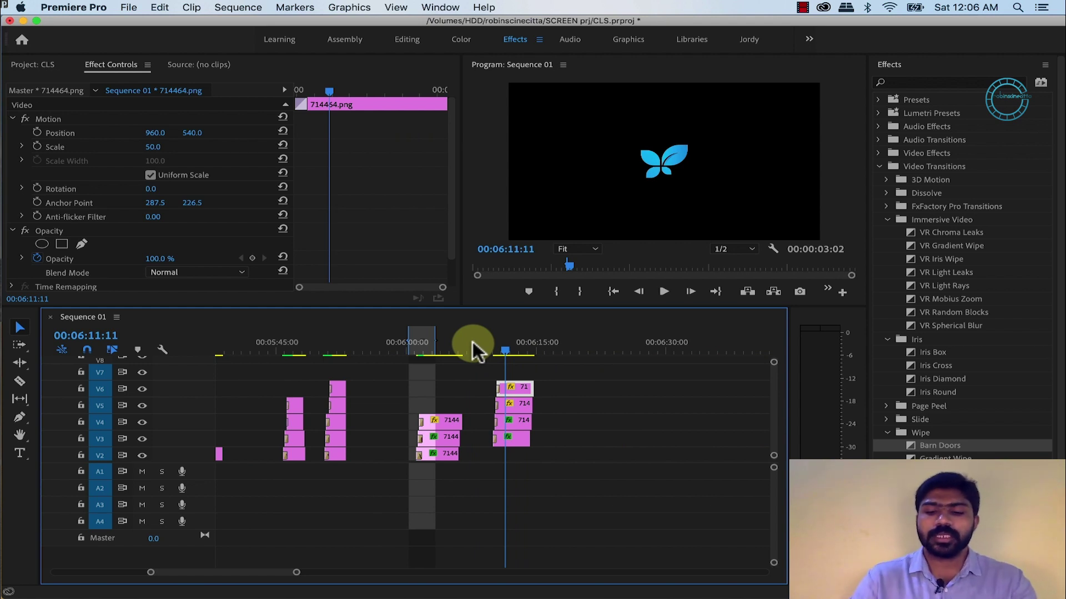
key("minus")
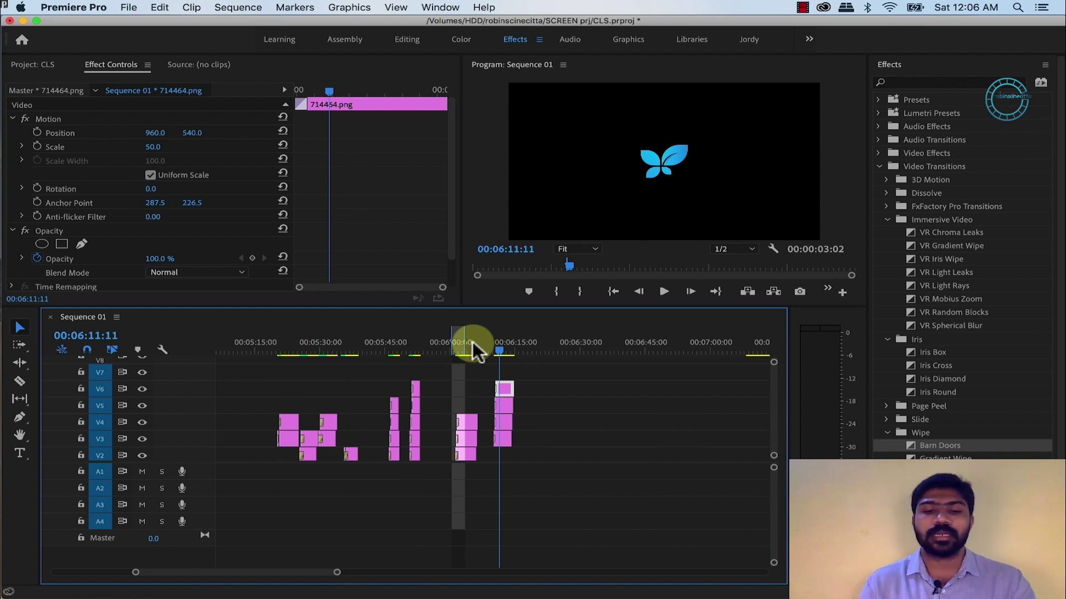
scroll(568, 450, "up", 3)
scroll(569, 450, "up", 3)
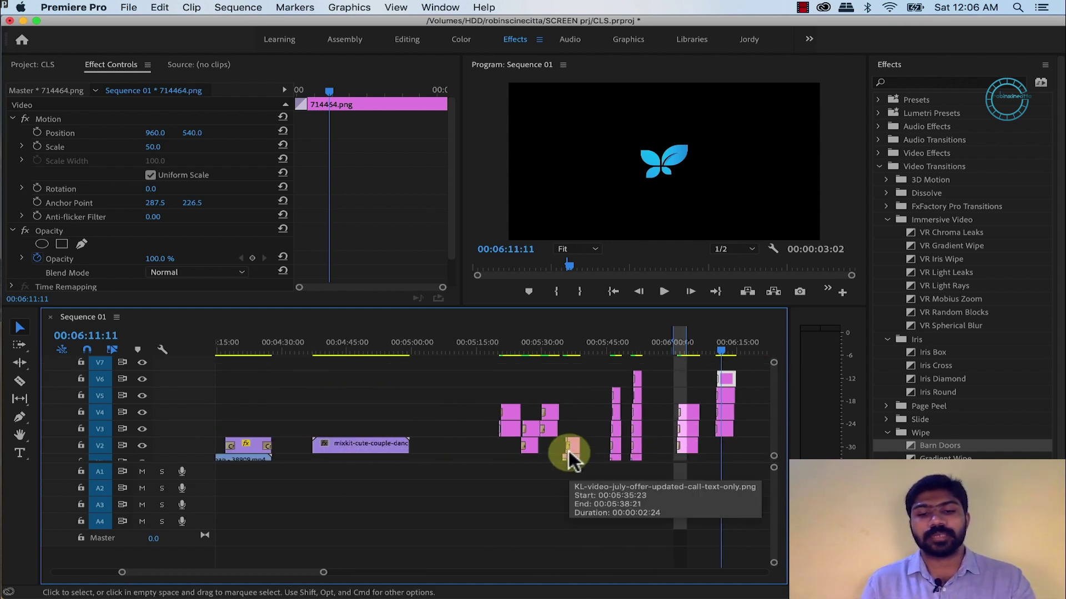
scroll(568, 451, "down", 1)
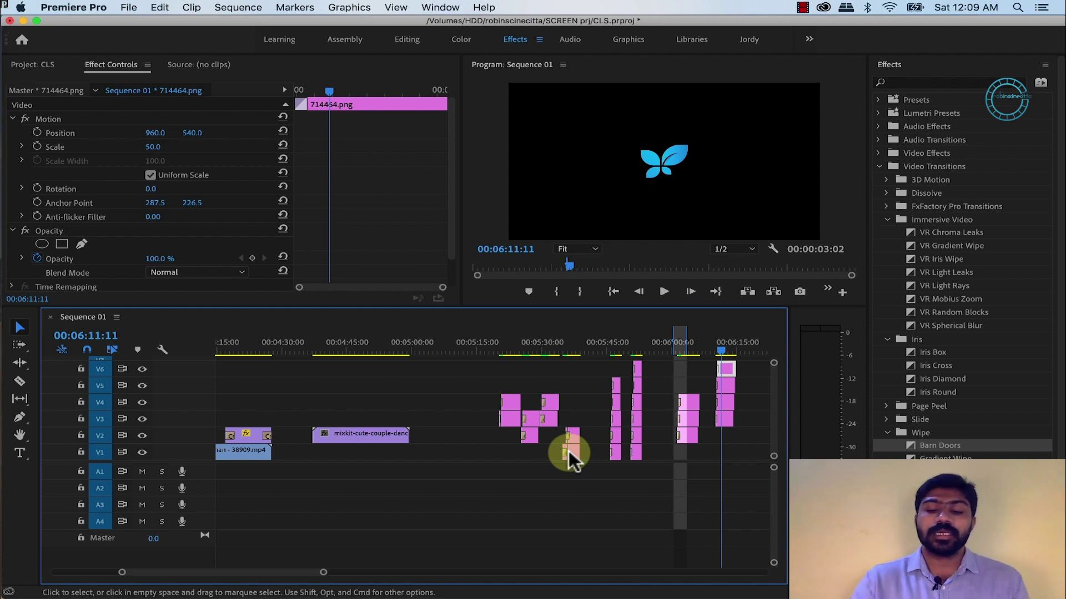
key("minus")
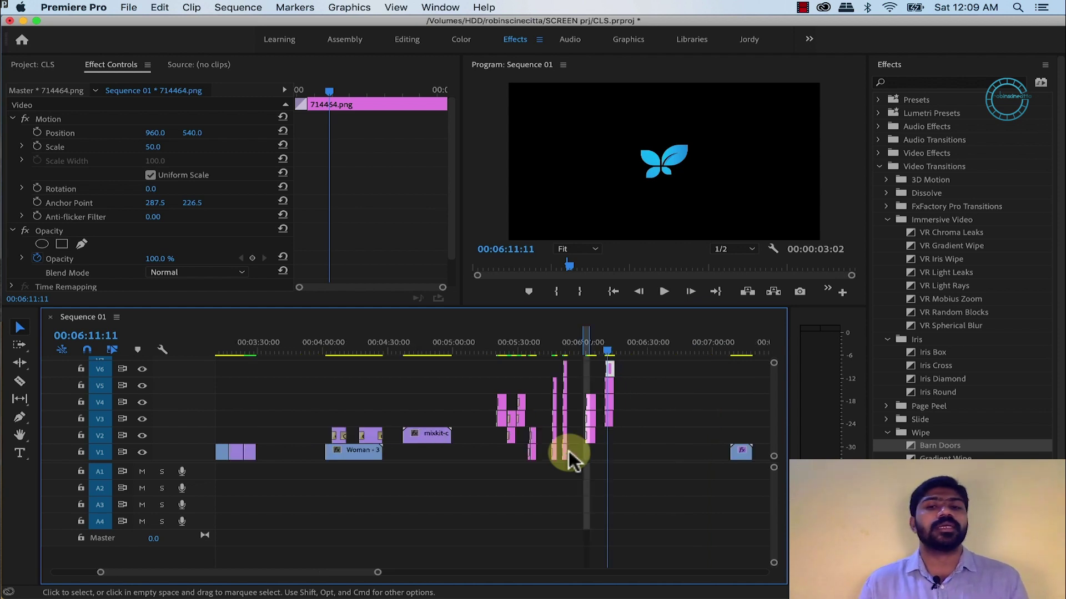